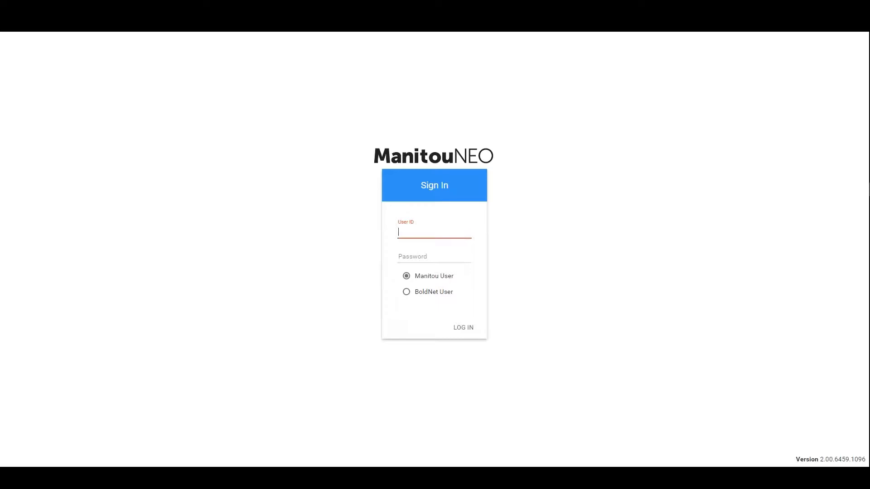
Step: Sign in as a Manitou user with the user ID and account password
text(cm)
key(Tab)
text(••)
key(Return)
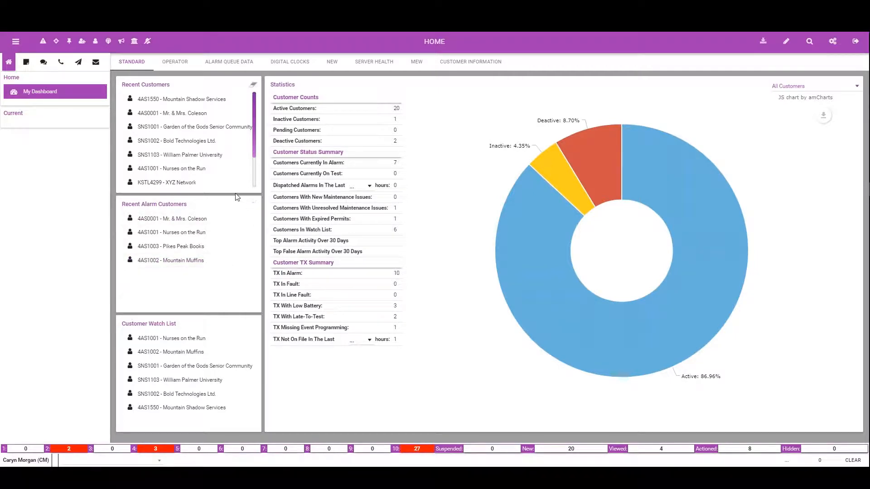
Step: Begin adding a general schedule for the customer Mountain Shadow Services, validating as the operator
click(197, 102)
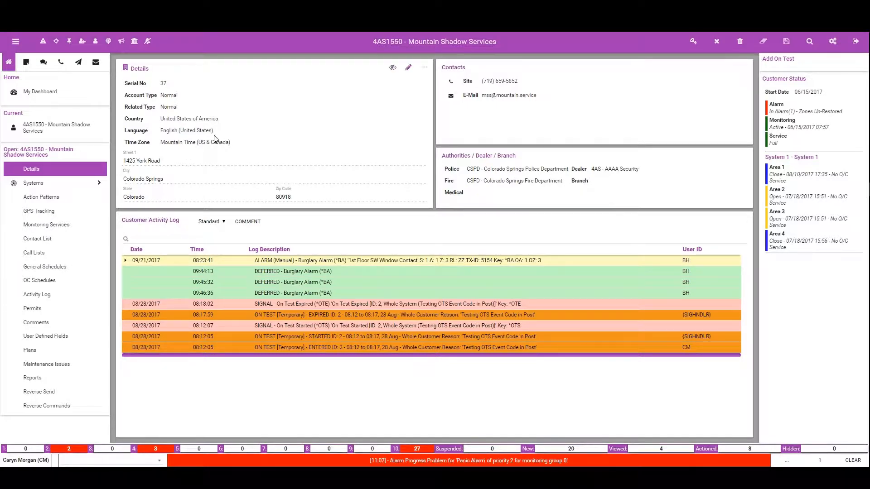
click(55, 272)
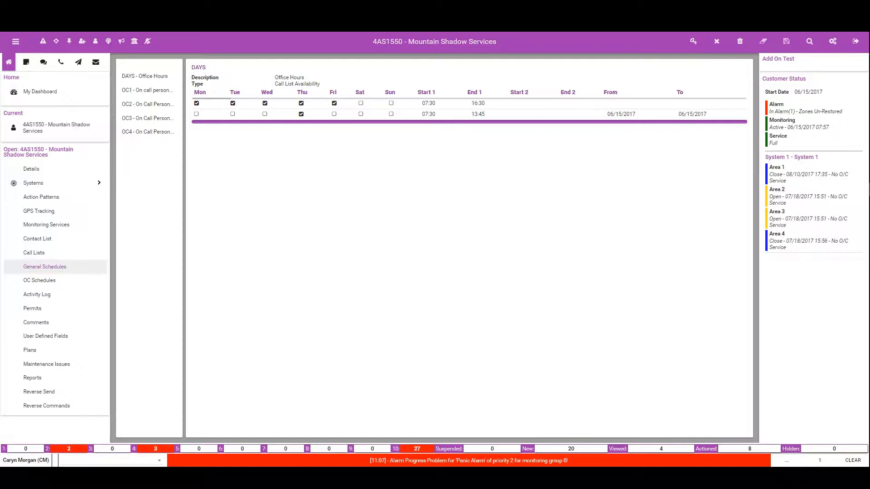
mouse_move(175, 72)
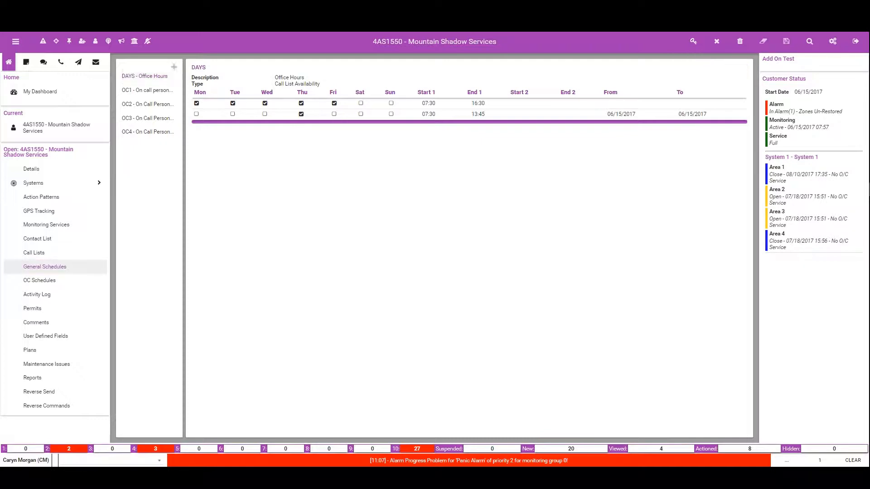
click(174, 69)
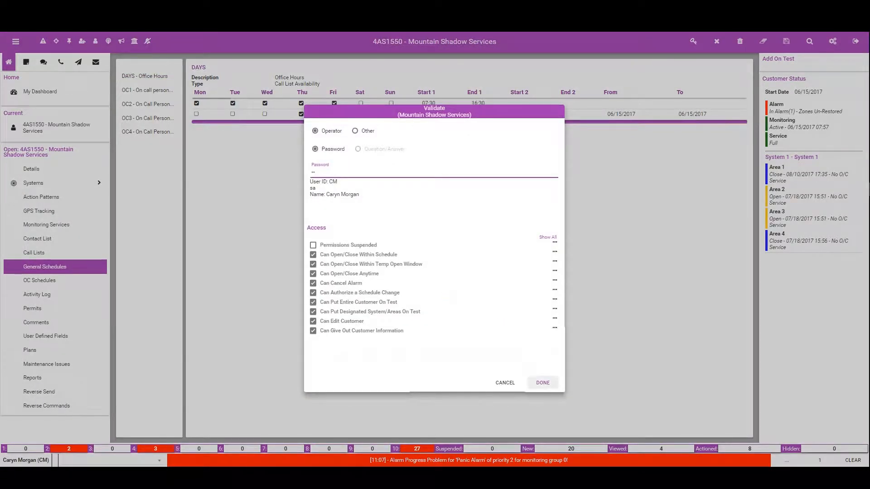
click(543, 383)
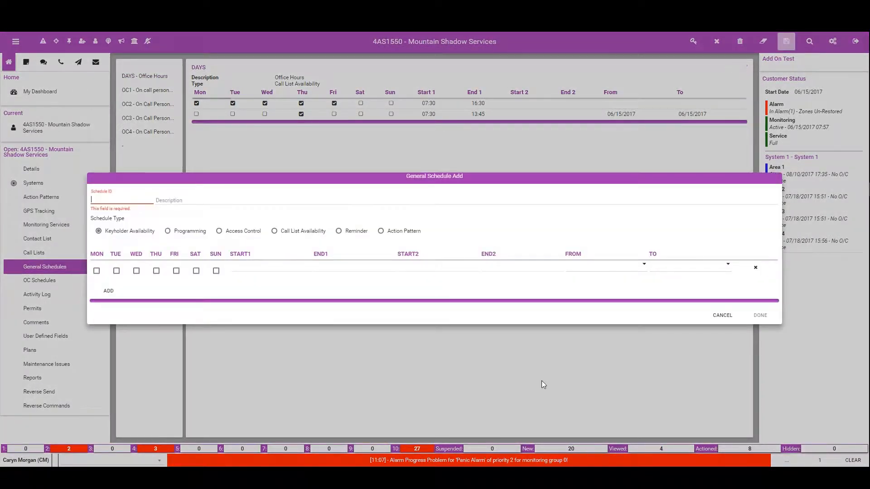
Step: Set the new general schedule's ID to GSAP
click(122, 201)
text(DA)
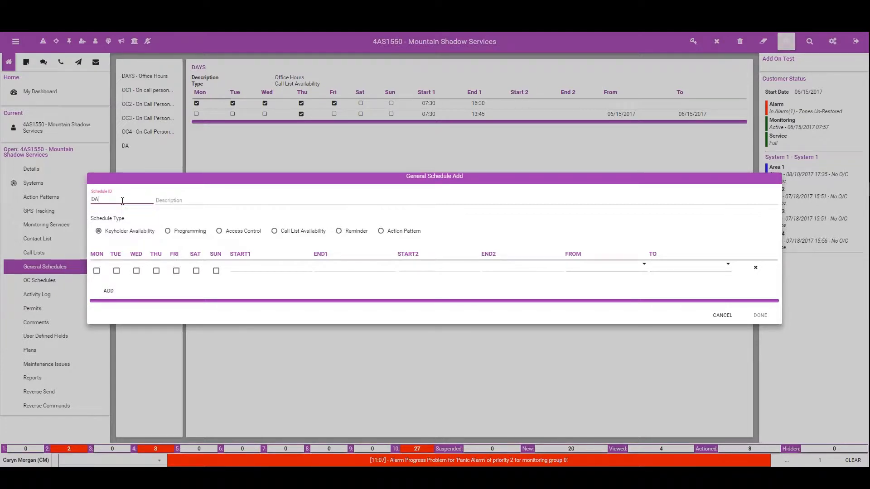
text(YS)
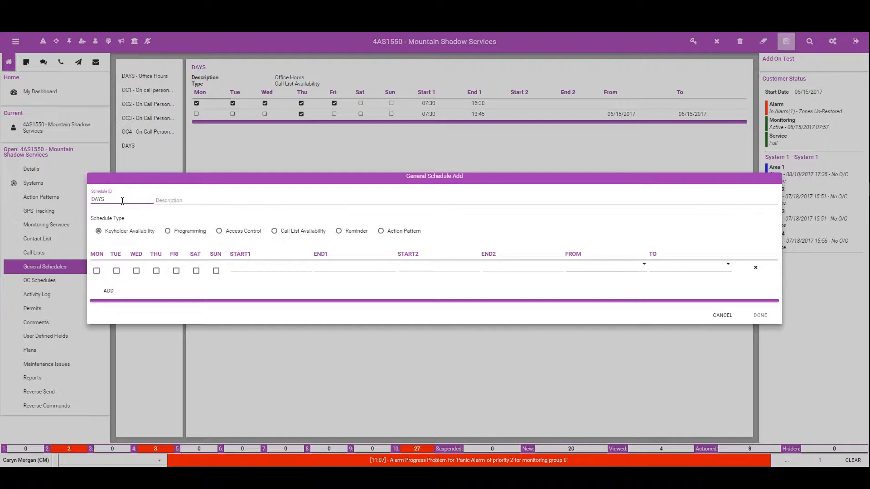
key(BackSpace)
key(BackSpace)
key(BackSpace)
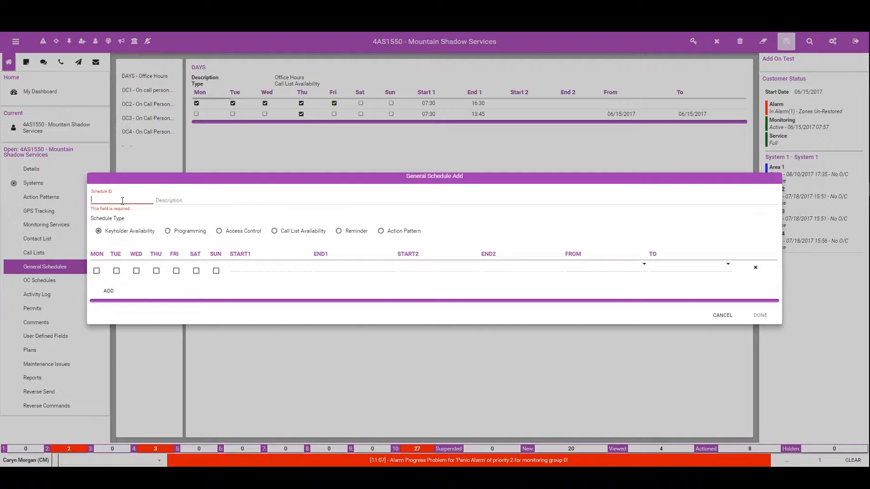
text(GSAP)
key(Tab)
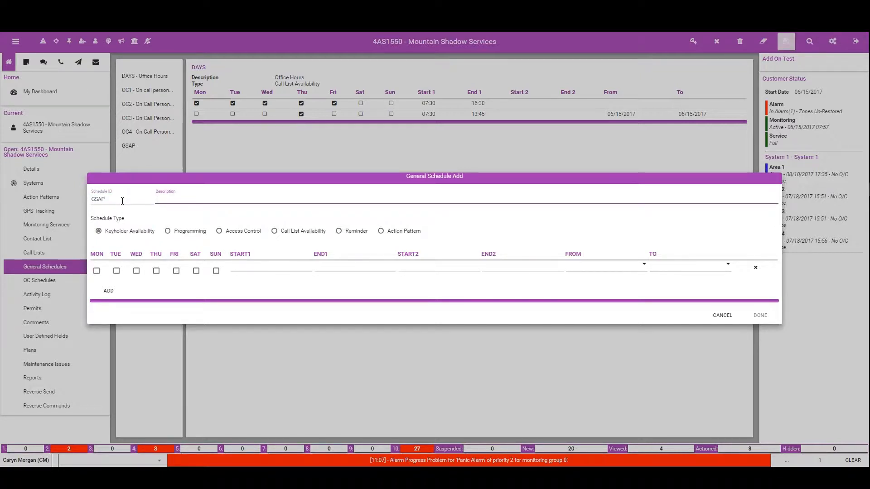
Step: Describe the GSAP schedule as "Action Pattern" and set its schedule type to Action Pattern
text(Acation)
key(BackSpace)
key(BackSpace)
text(tion )
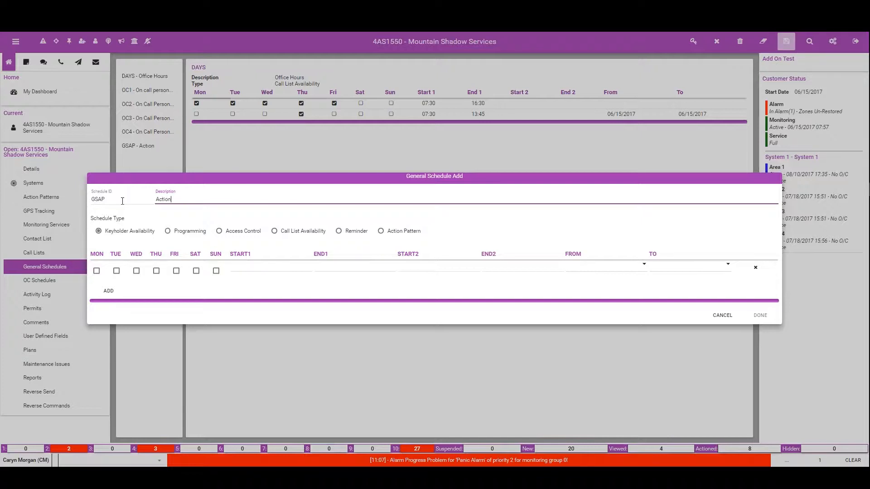
text(Pattern)
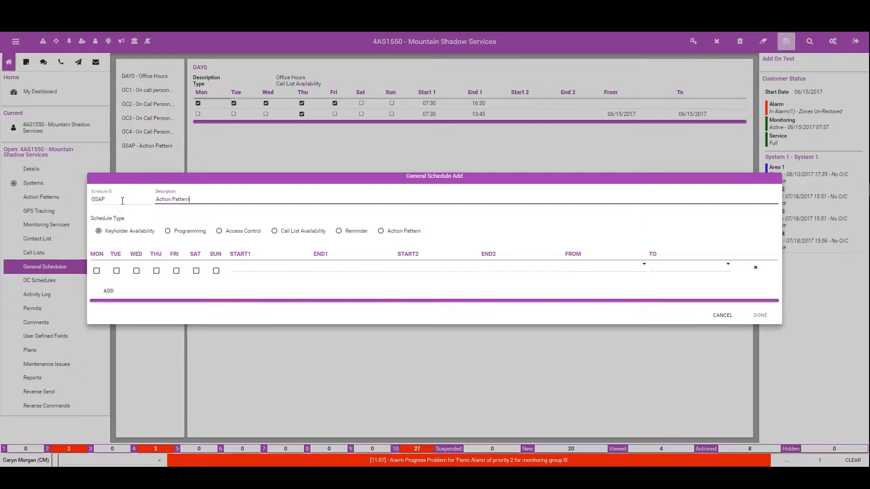
click(380, 231)
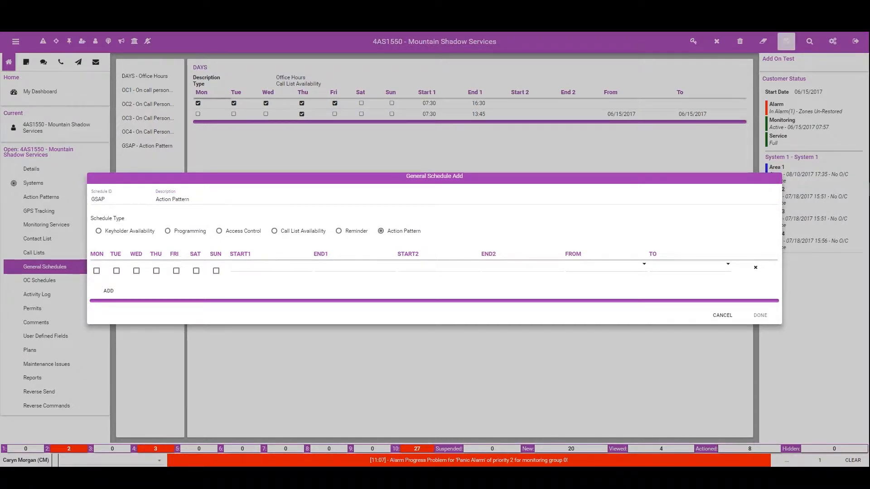
Step: Set the schedule's first row to Monday through Friday, starting at 08:00 and ending at 20:00
click(97, 271)
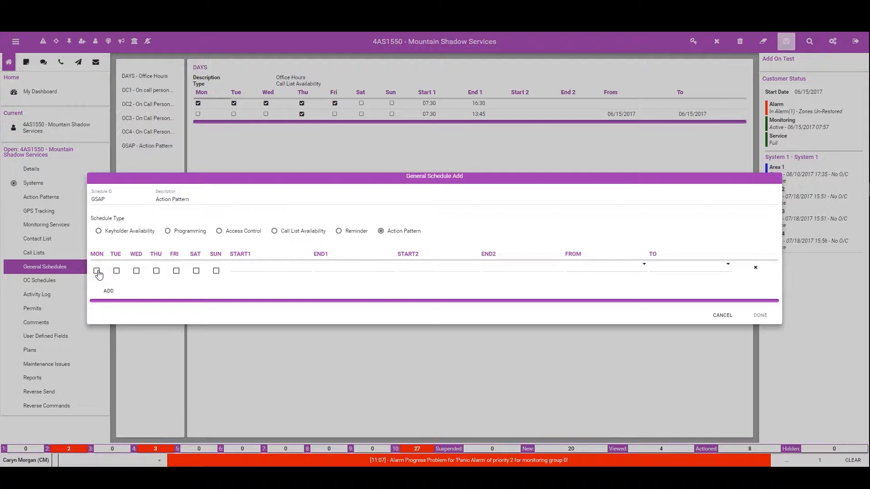
click(116, 271)
click(136, 271)
click(156, 271)
click(177, 271)
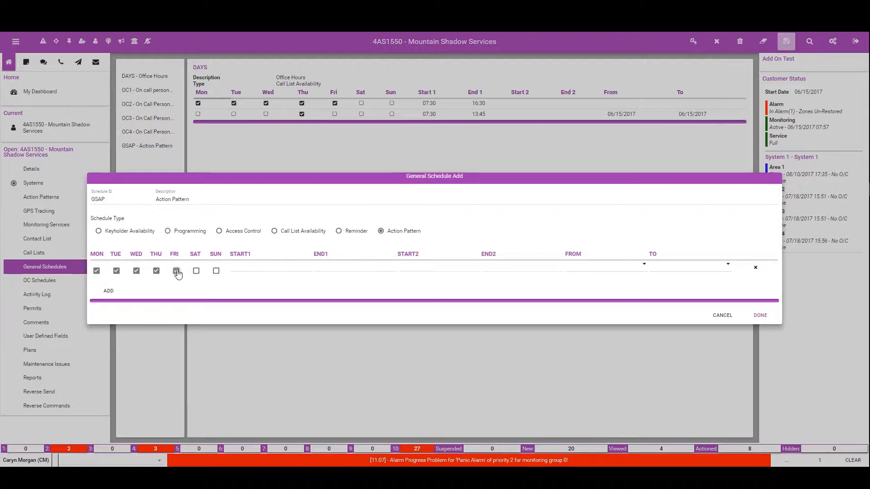
click(262, 268)
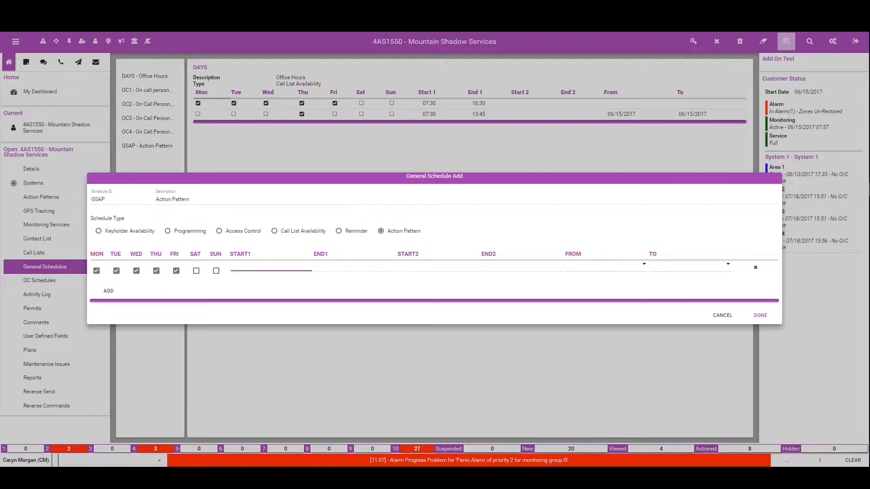
text(08:00)
key(Tab)
text(20:00)
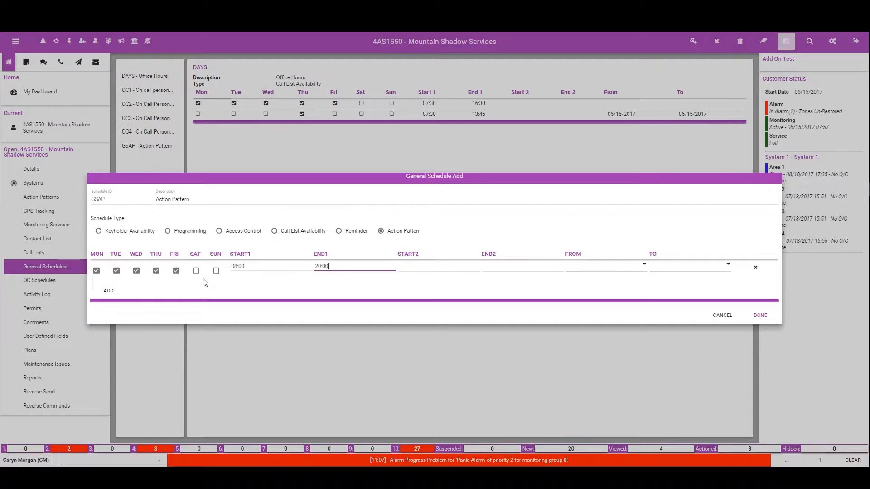
Step: Add a second row for Saturday and Sunday from 10:00 to 22:00 and finish the schedule
click(114, 294)
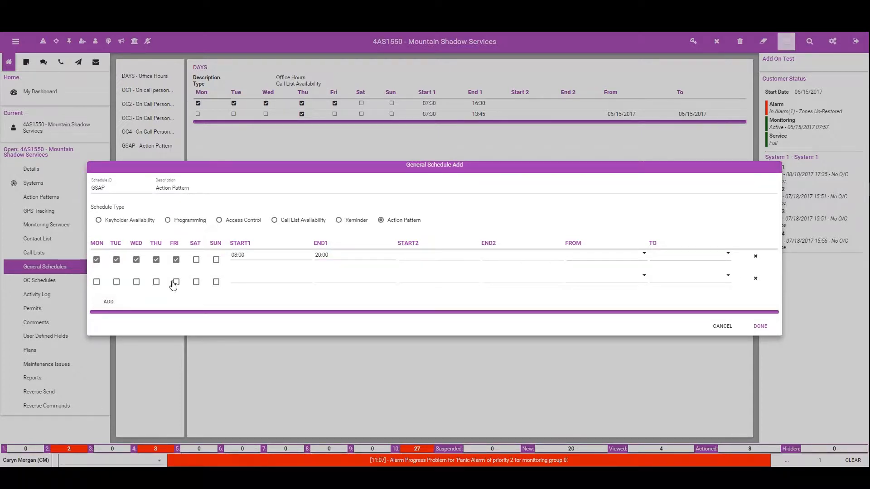
click(196, 282)
click(216, 282)
click(245, 278)
text(10:00)
key(Tab)
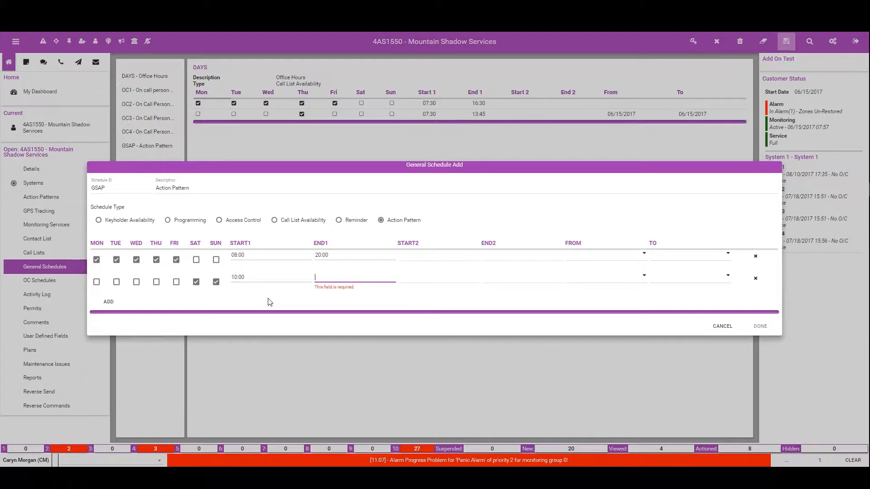
text(22:00)
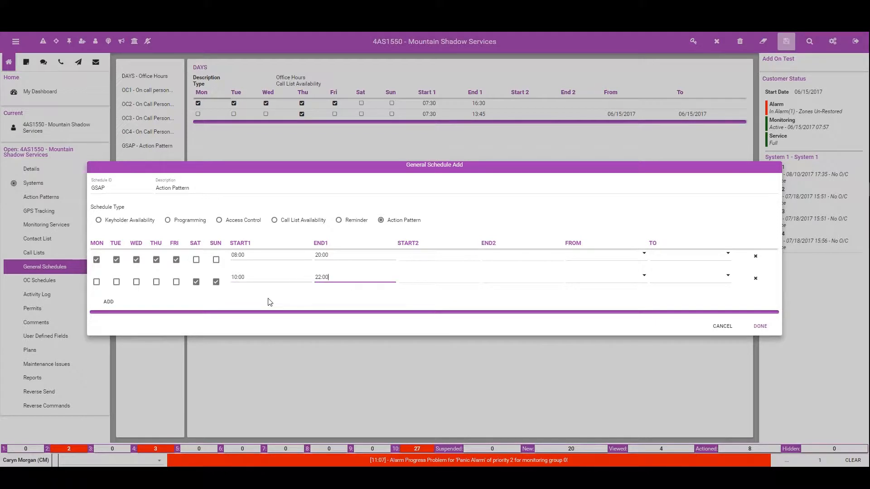
click(759, 326)
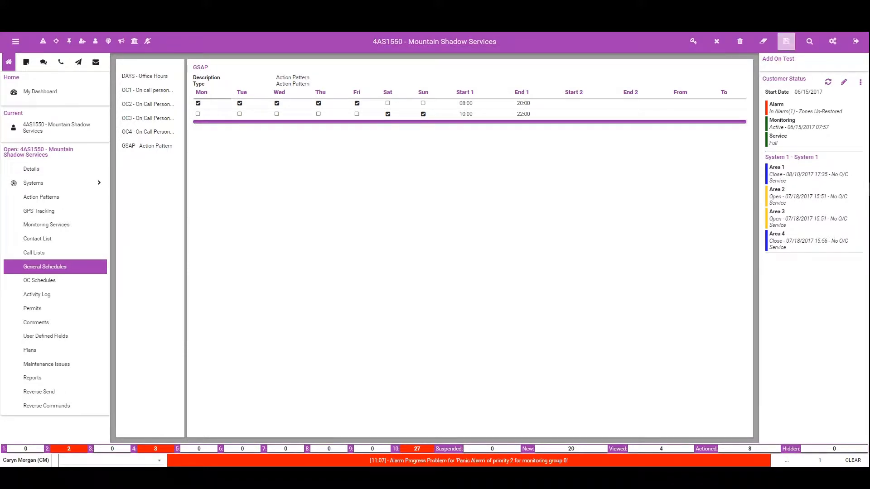
Step: Save the customer record with the comment "Created Action Pattern GS for use in Action Pattern"
click(786, 42)
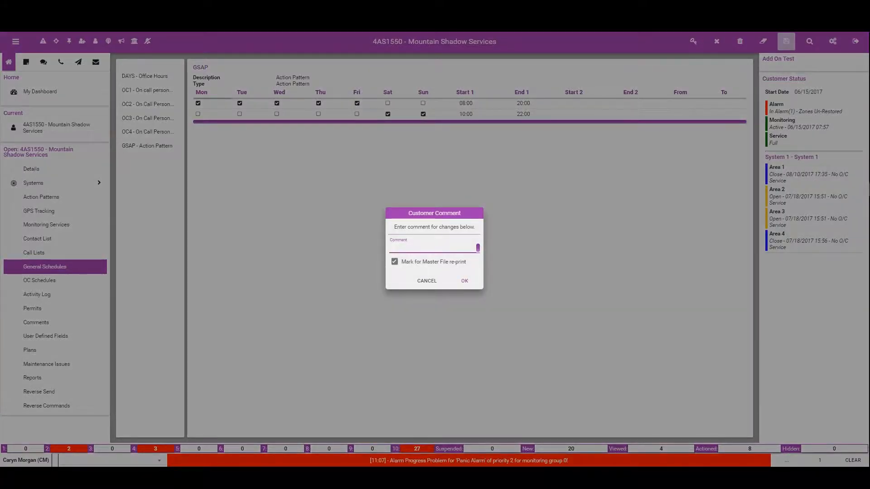
text(Created Action Pattern GS for use in Action Pa)
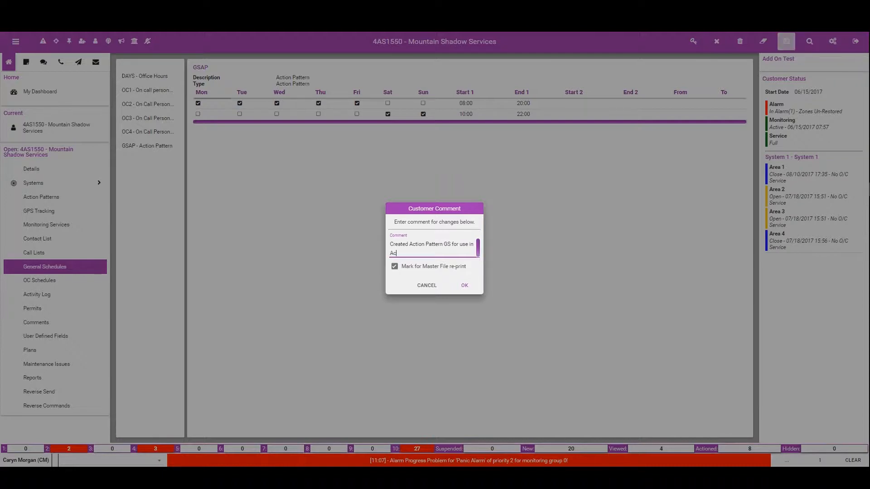
text(ttern)
click(464, 285)
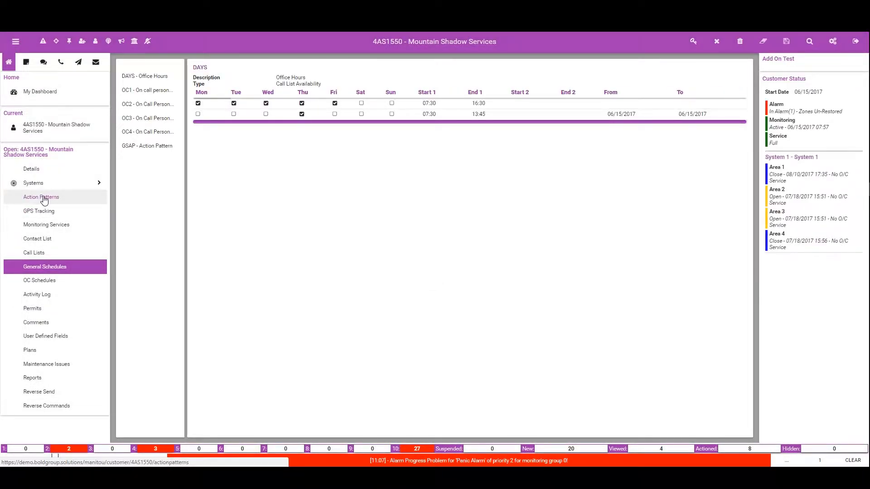
Step: Add a new customer action pattern with code GSAP and description "General Schedule Action Pattern"
click(44, 198)
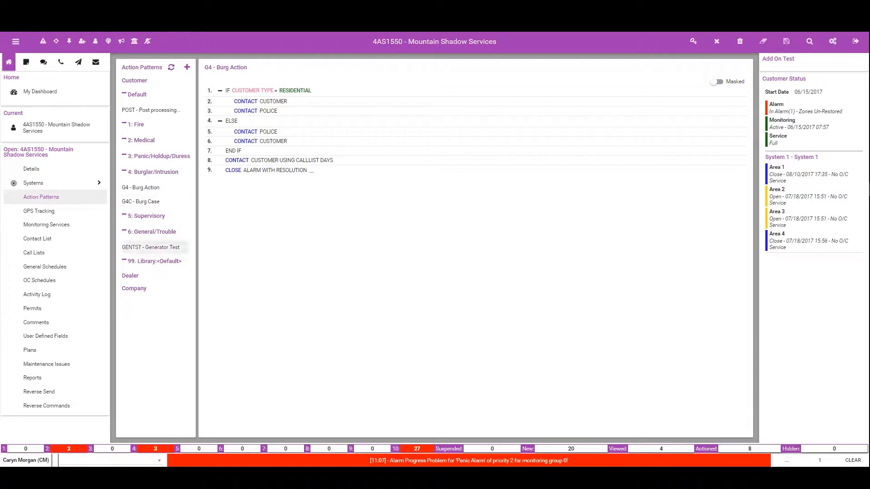
click(187, 69)
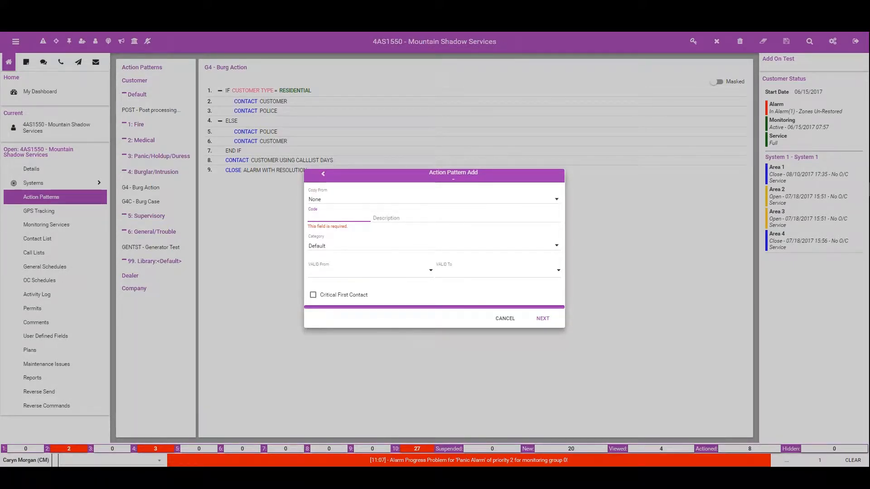
text(GSAP)
key(Tab)
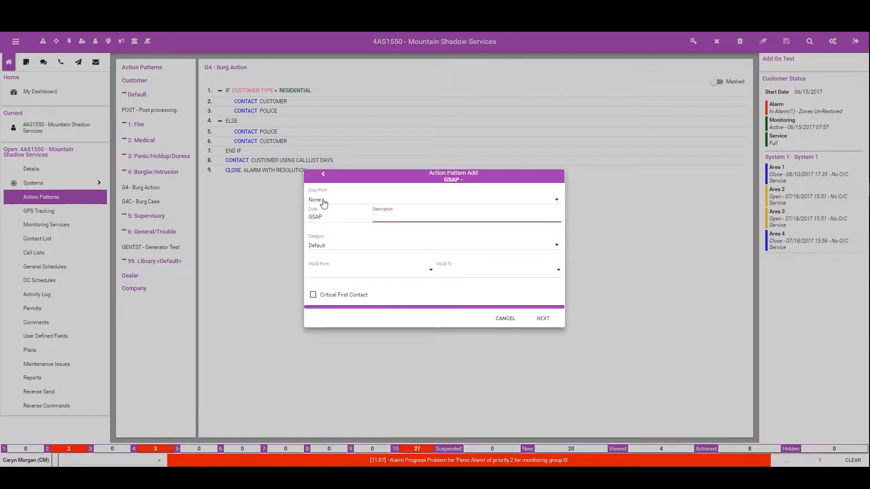
text(Gente)
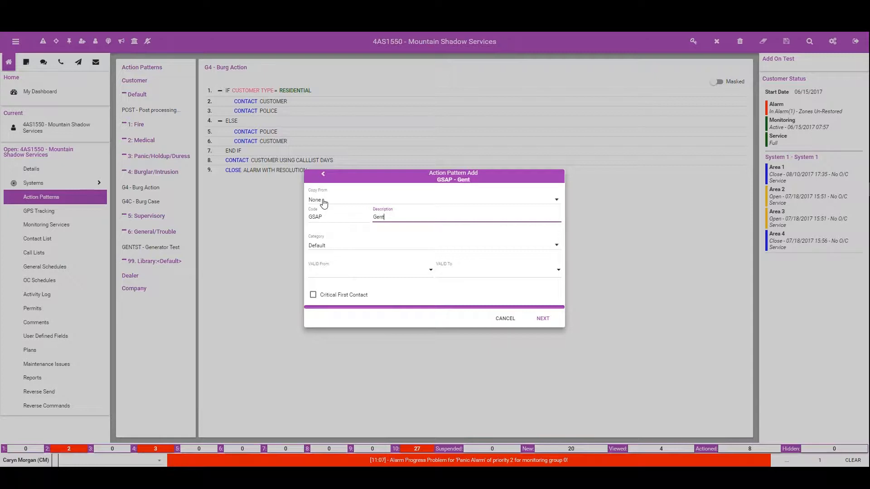
key(BackSpace)
key(BackSpace)
text(eral Schedule Action )
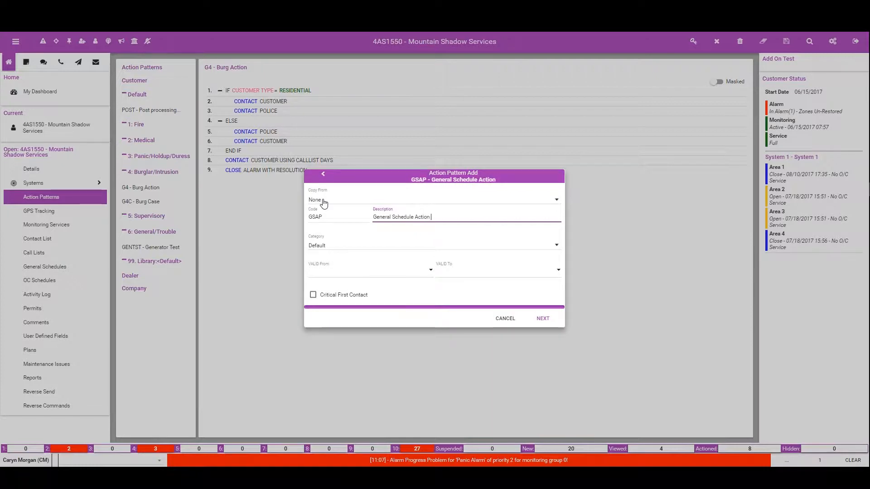
text(Pattern)
Step: Set the action pattern's category to 6: General/Trouble and proceed to editing its commands
click(320, 249)
scroll(348, 289, down, 2)
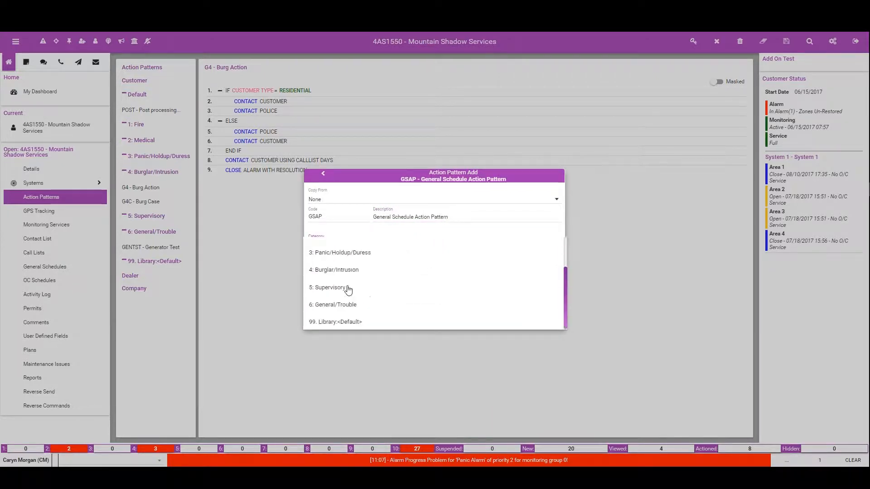
click(345, 304)
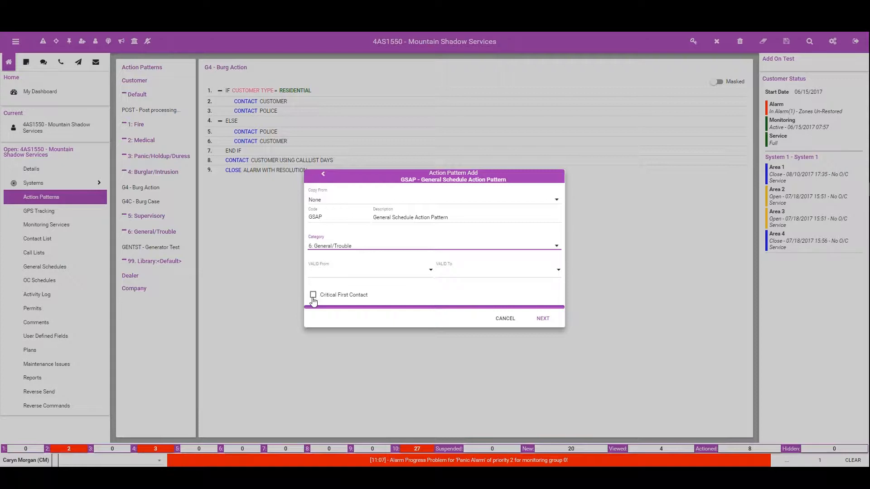
click(543, 319)
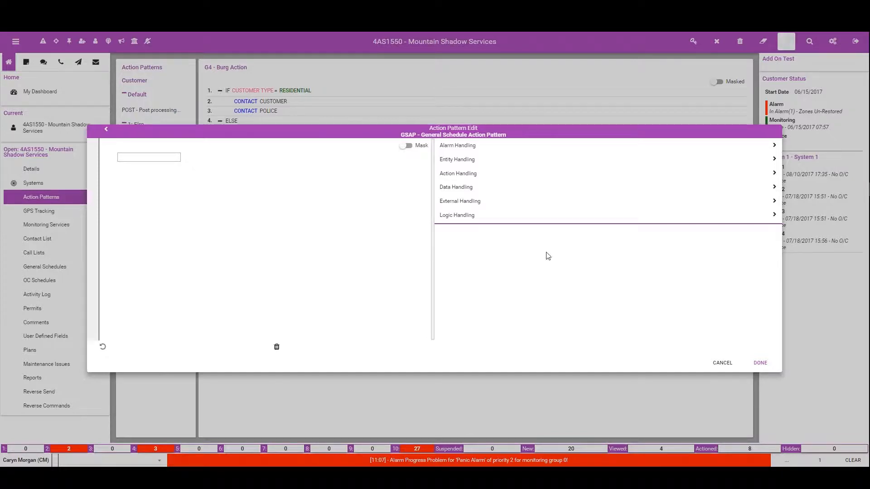
Step: Add an IF line with field type General Schedule [At Alarm Time] and field GSAP - Action Pattern
click(469, 215)
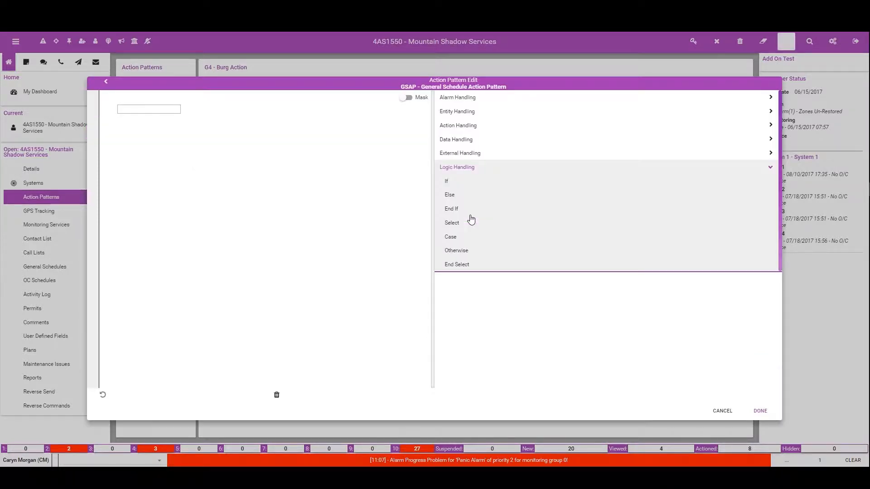
click(448, 183)
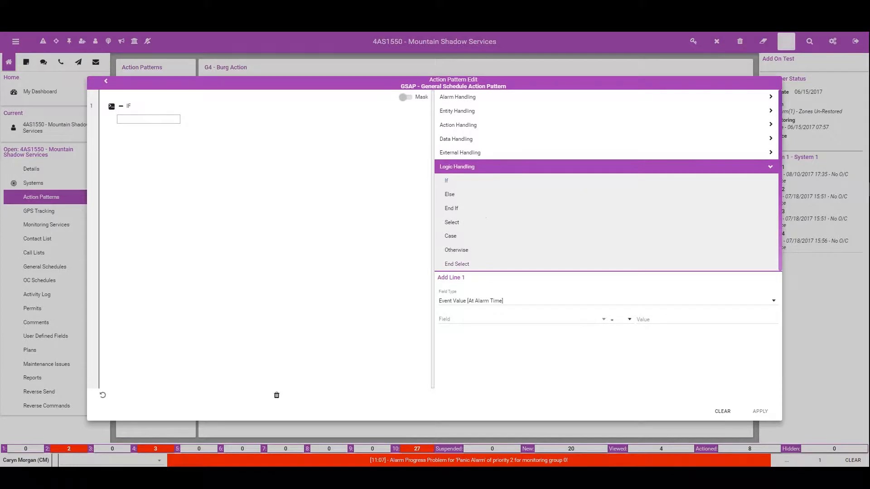
click(486, 303)
scroll(490, 319, down, 2)
click(484, 324)
click(461, 319)
click(460, 317)
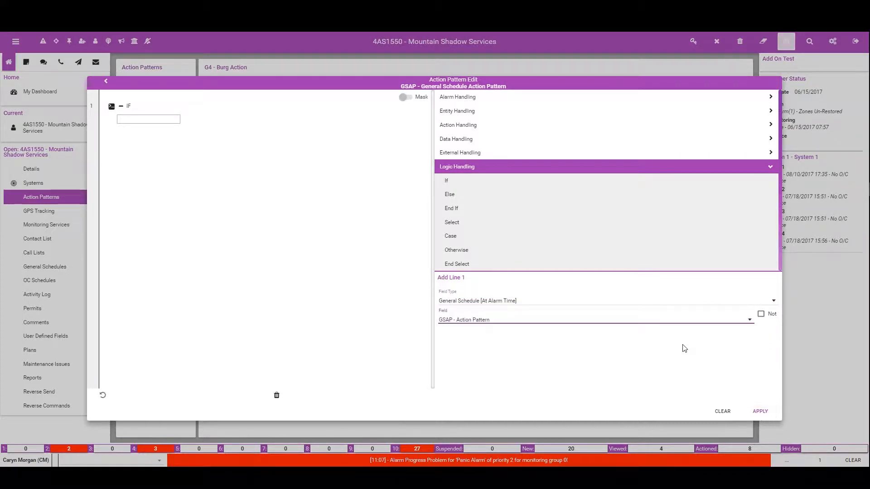
click(760, 411)
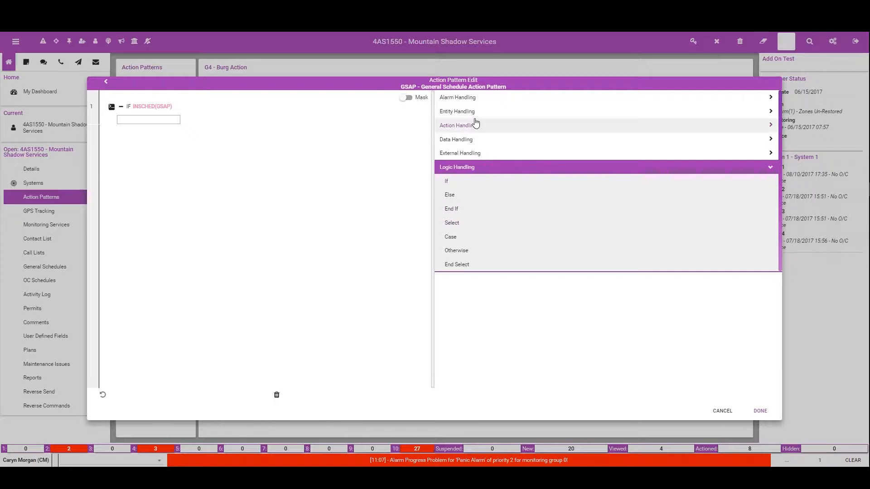
Step: Add a Contact command under the IF line for the customer, with contact point type E-Mail
click(463, 112)
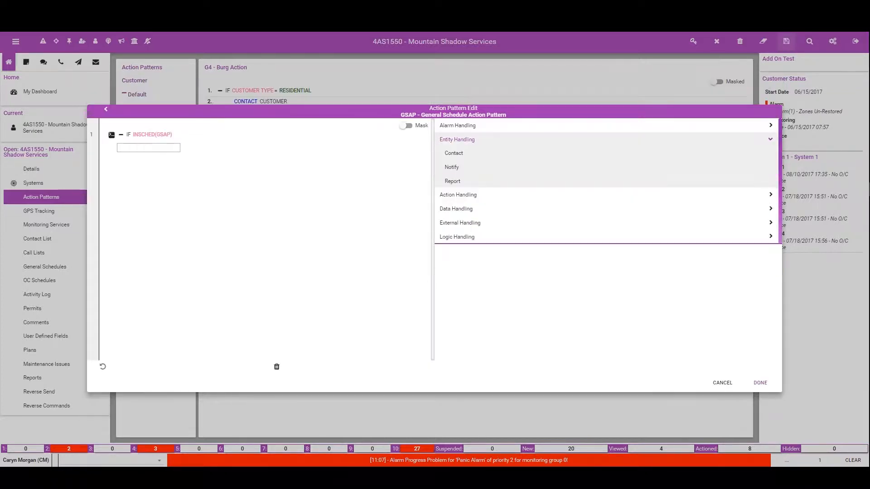
click(461, 155)
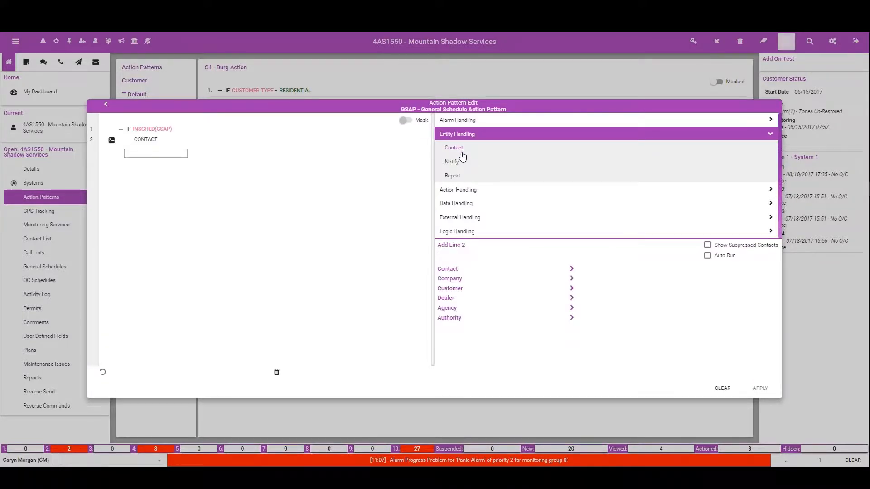
click(456, 288)
click(618, 272)
scroll(637, 340, down, 2)
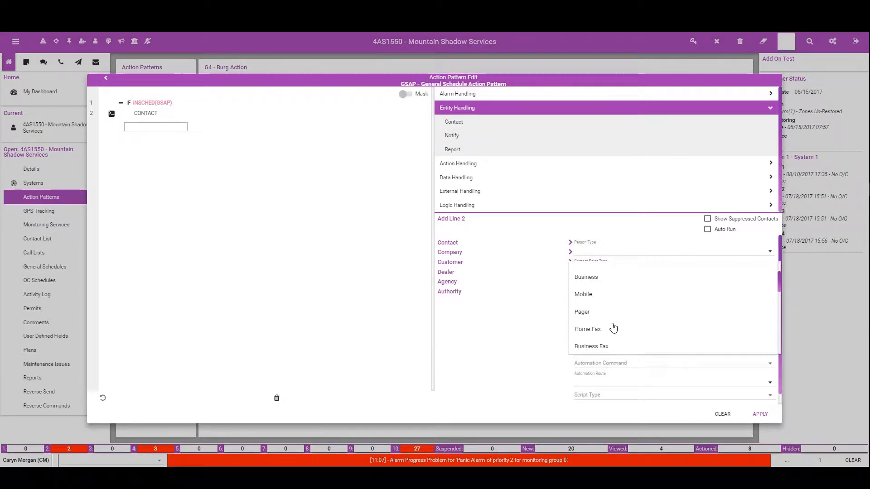
scroll(613, 327, down, 1)
click(597, 322)
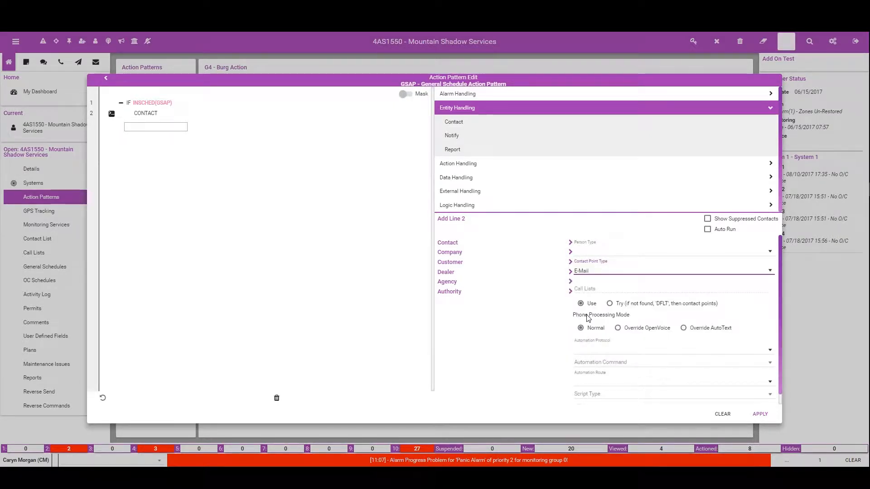
Step: Set the customer contact's script type to Script Default with script 1 - EMail, and apply the line
click(602, 397)
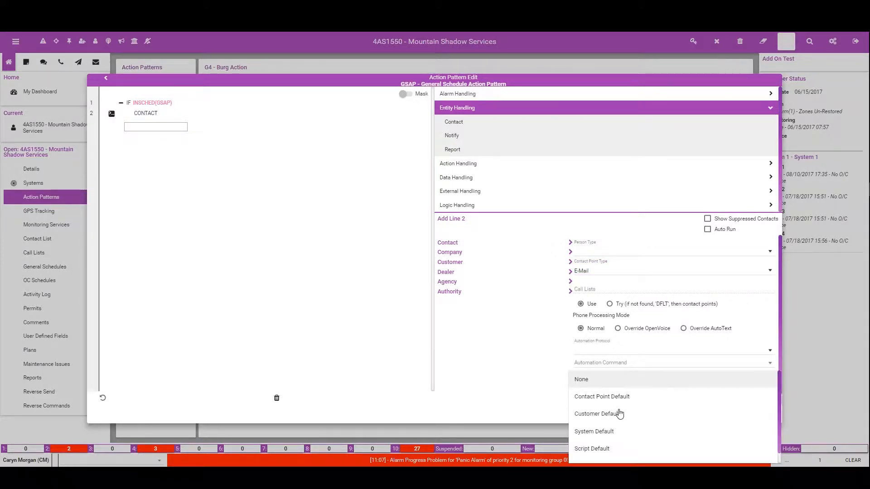
scroll(606, 446, down, 1)
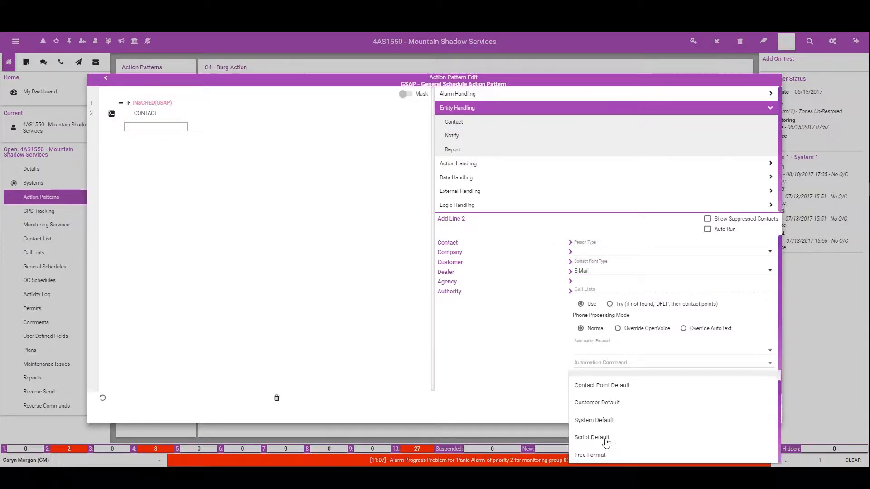
click(606, 438)
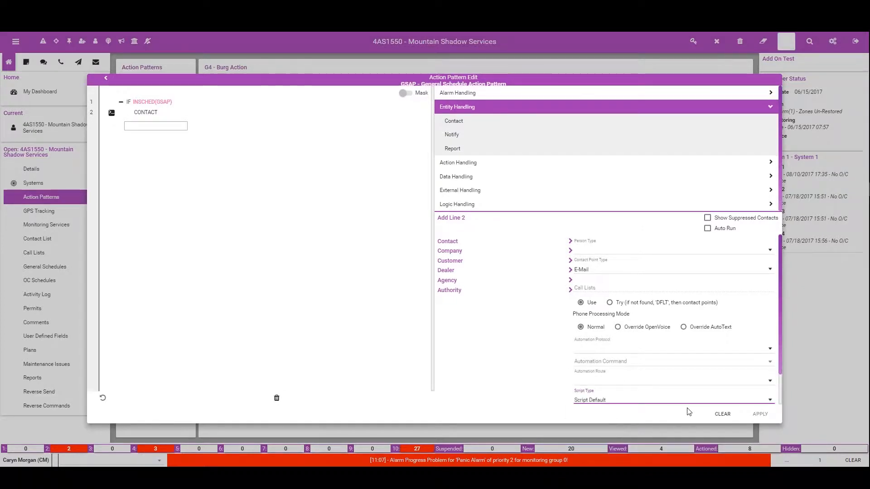
scroll(689, 408, down, 1)
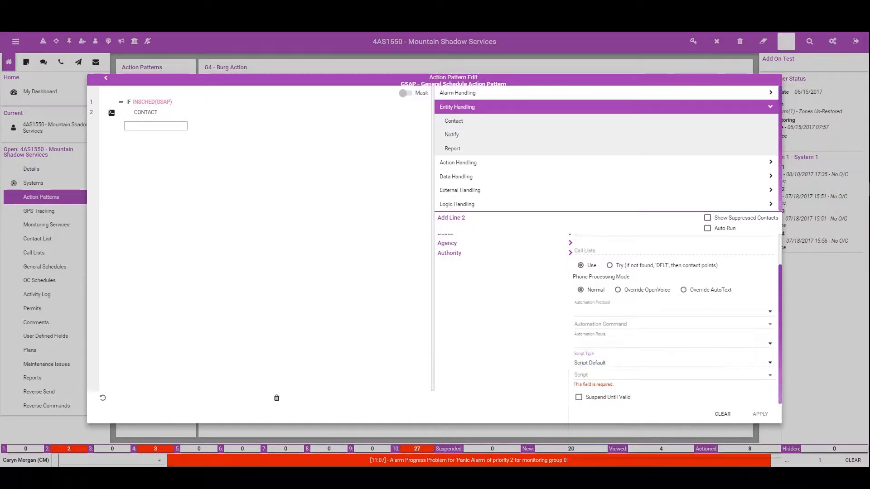
click(617, 375)
click(618, 376)
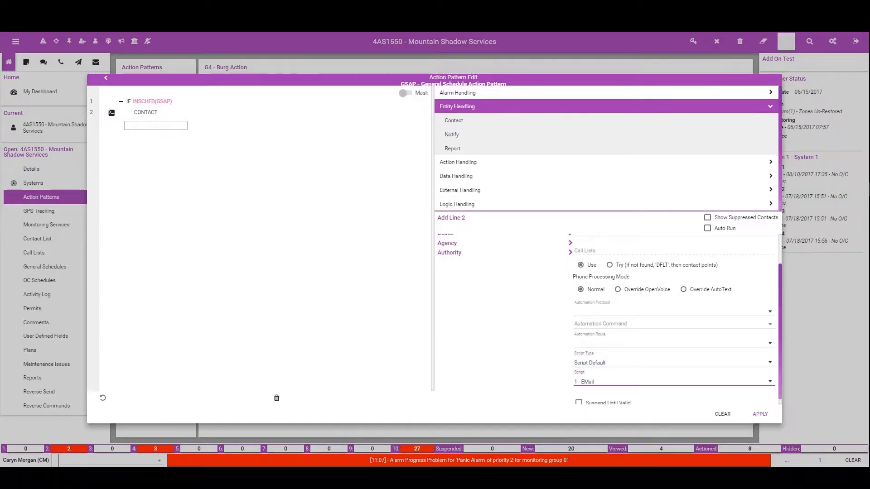
click(759, 414)
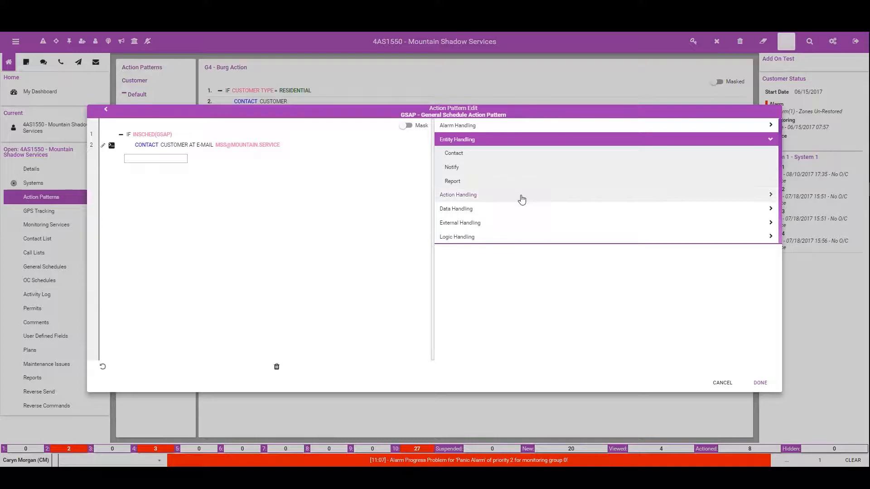
Step: Add a Close alarm command after the e-mail contact, followed by an Else line
click(465, 127)
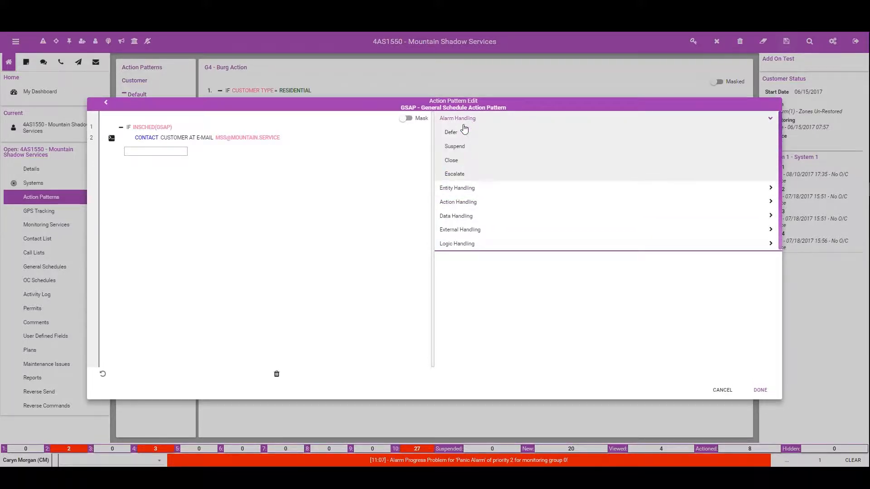
click(460, 162)
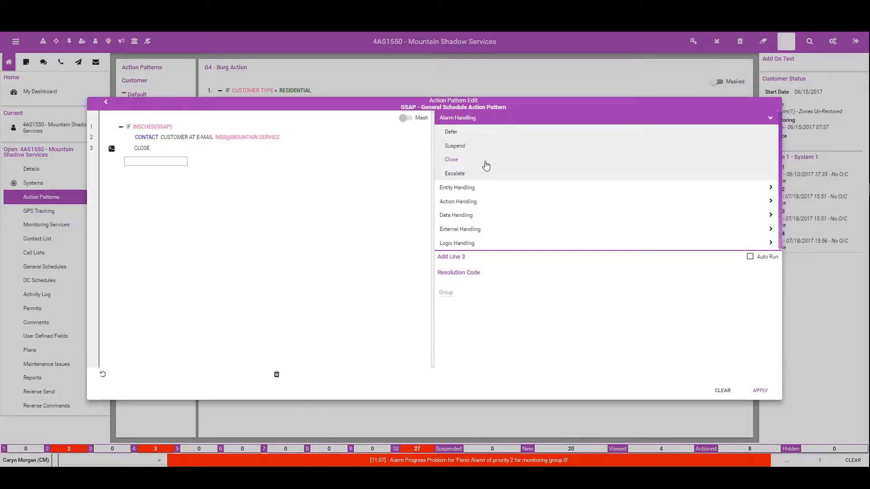
click(462, 243)
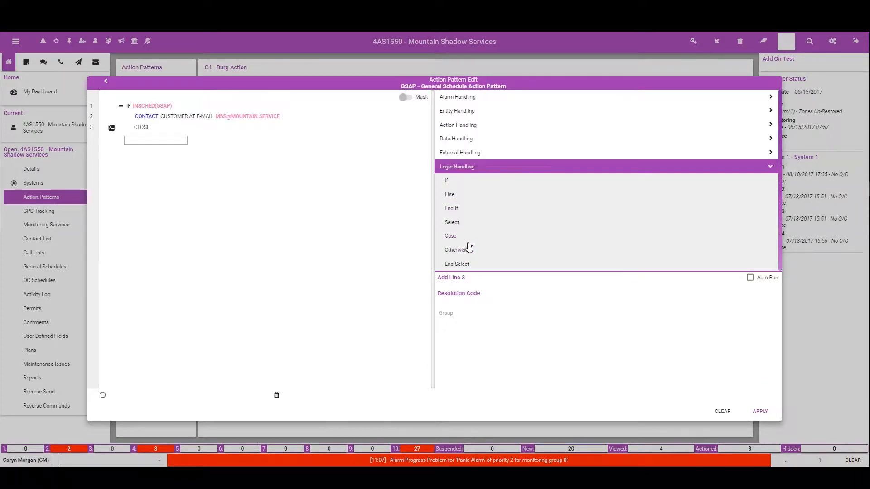
click(450, 196)
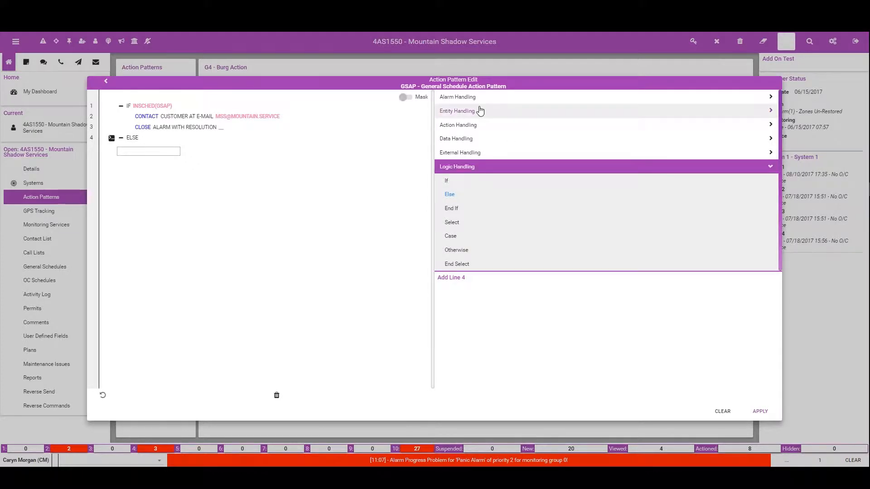
Step: Add a Contact command under ELSE for the customer, with contact point type Site
click(466, 114)
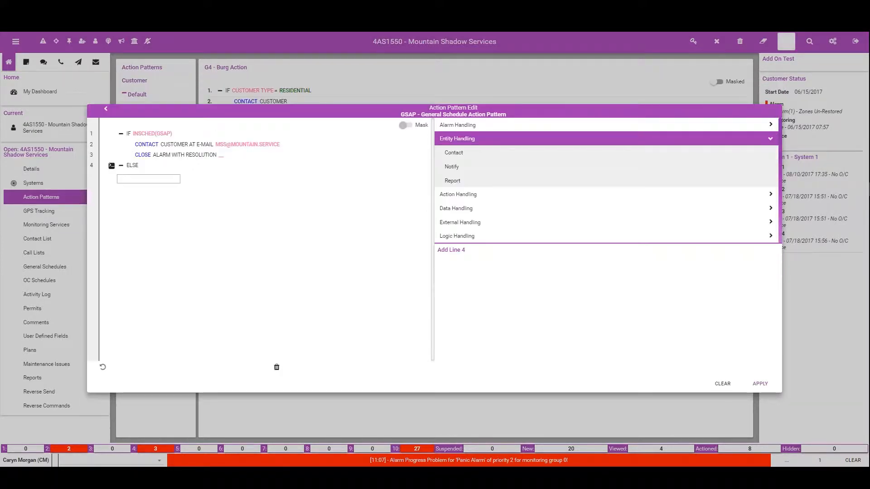
click(465, 154)
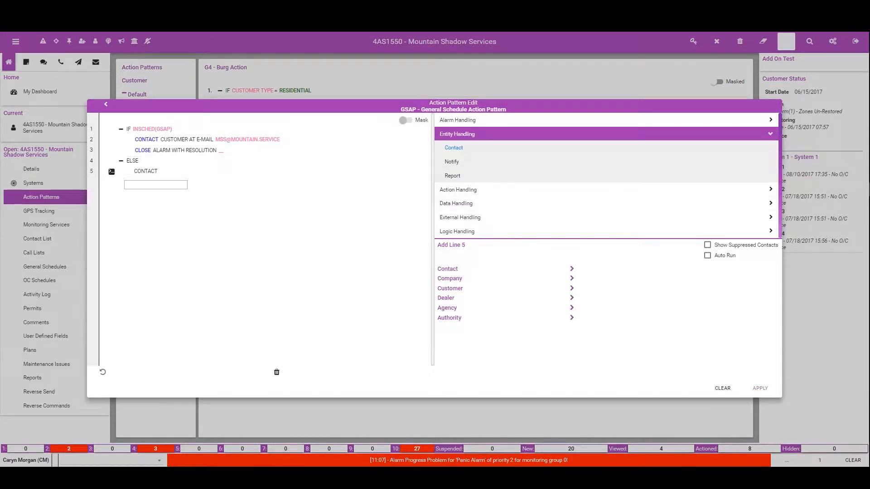
click(452, 288)
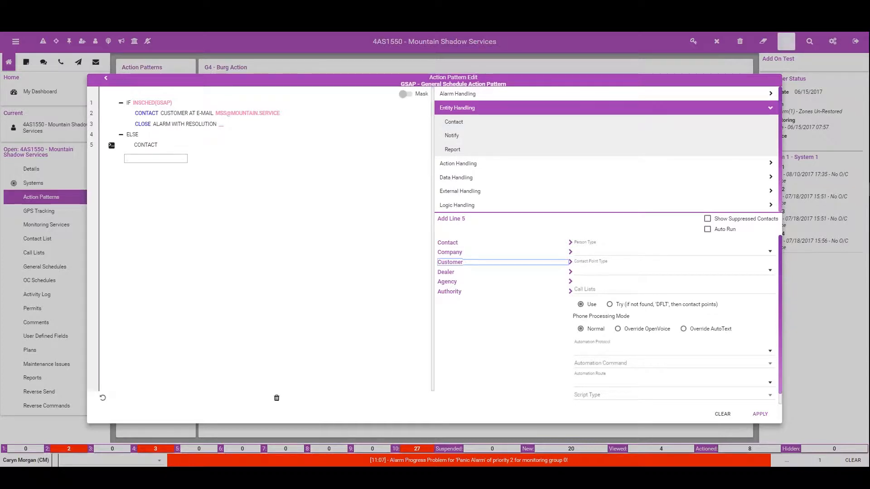
click(595, 262)
click(585, 288)
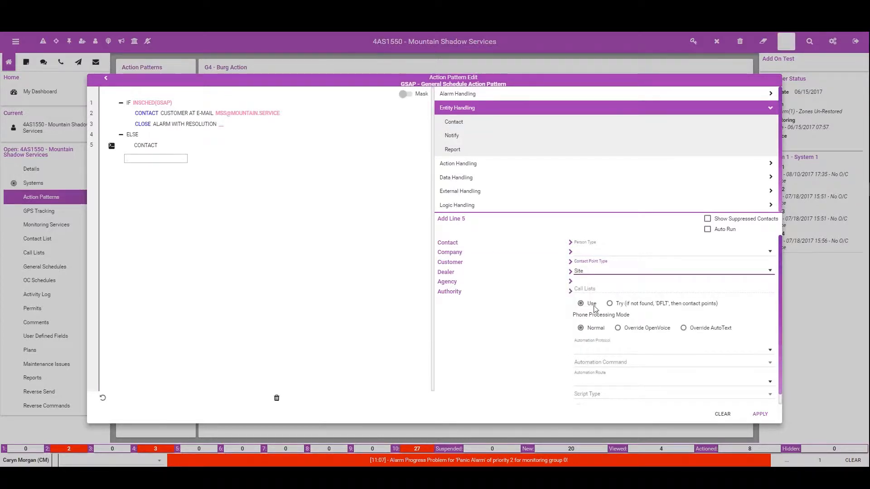
click(760, 414)
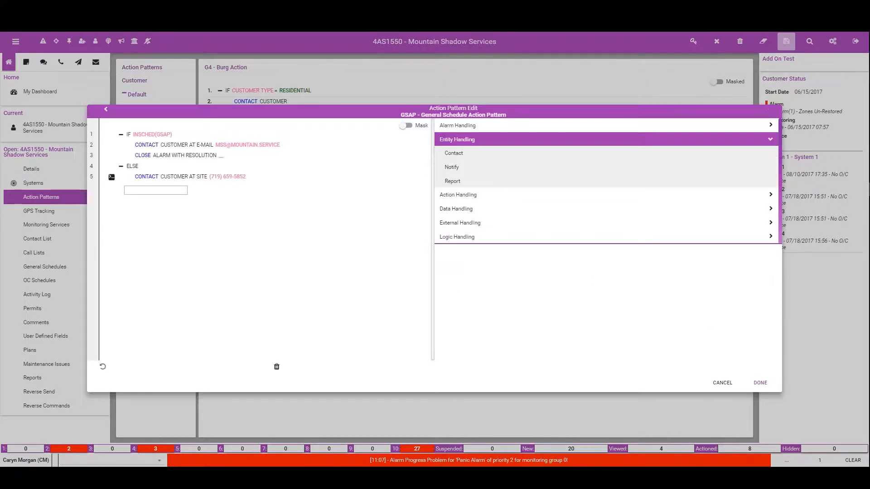
Step: Add another customer Contact command in the ELSE branch, with person type Keyholder
click(463, 154)
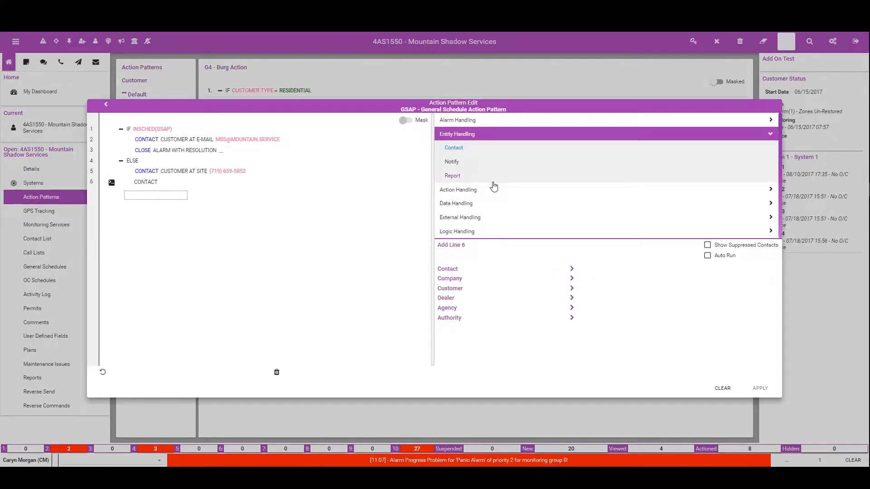
click(450, 288)
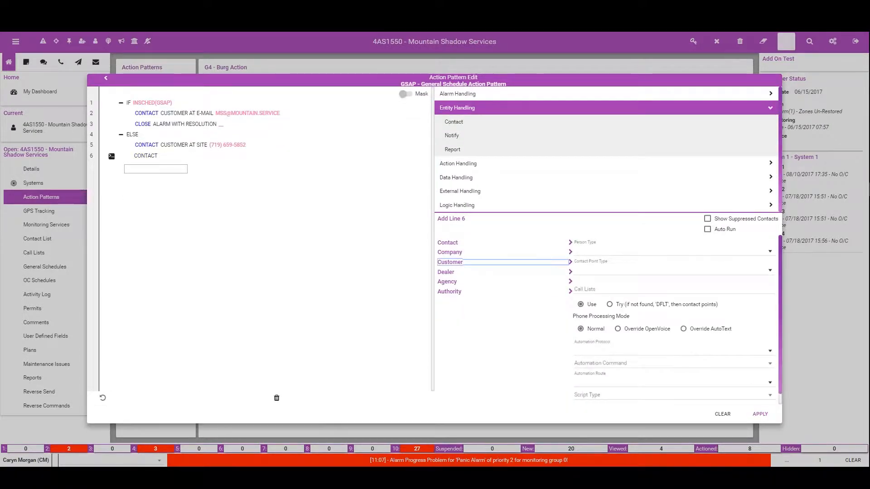
click(603, 251)
scroll(613, 305, down, 2)
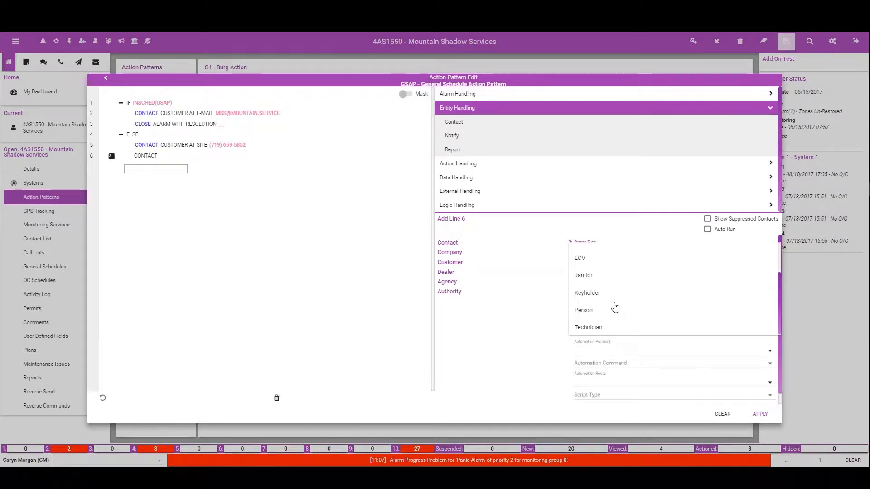
click(589, 293)
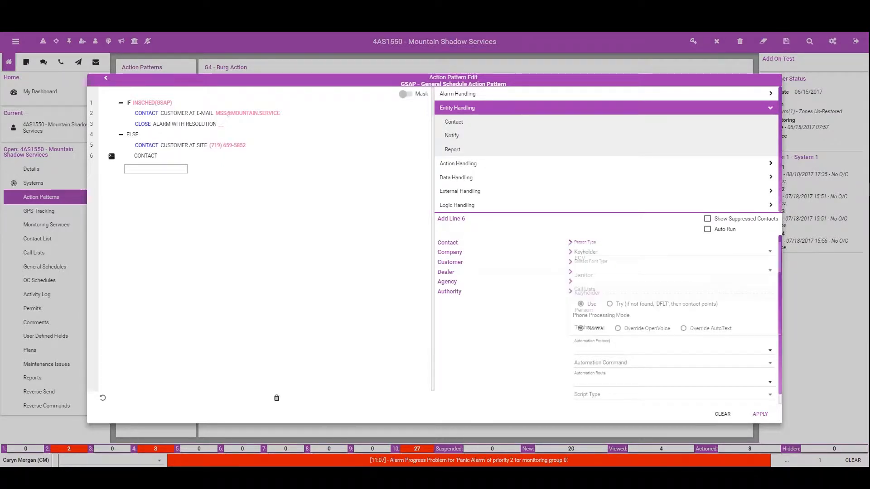
click(760, 414)
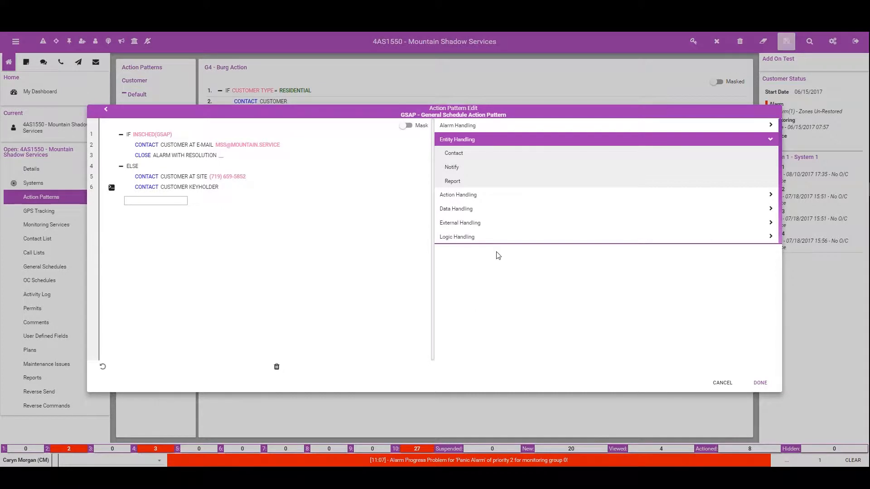
Step: Add a Close alarm command without a resolution code at the end of the ELSE branch
click(480, 127)
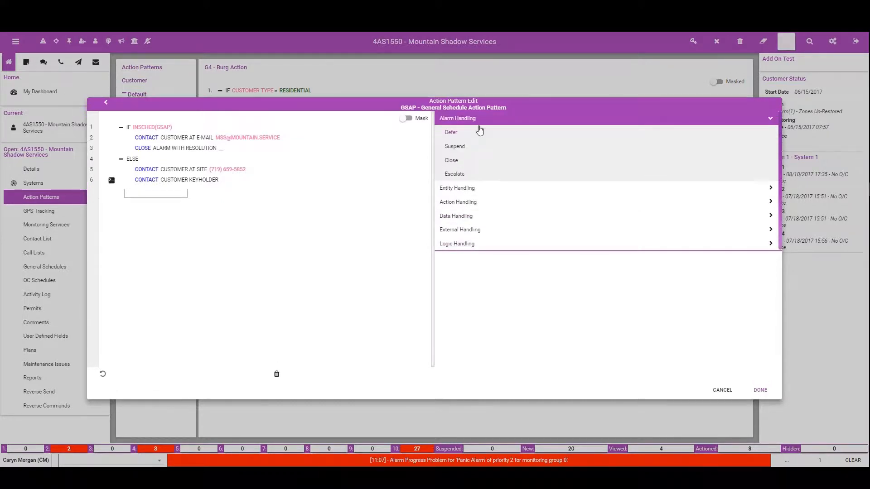
click(452, 161)
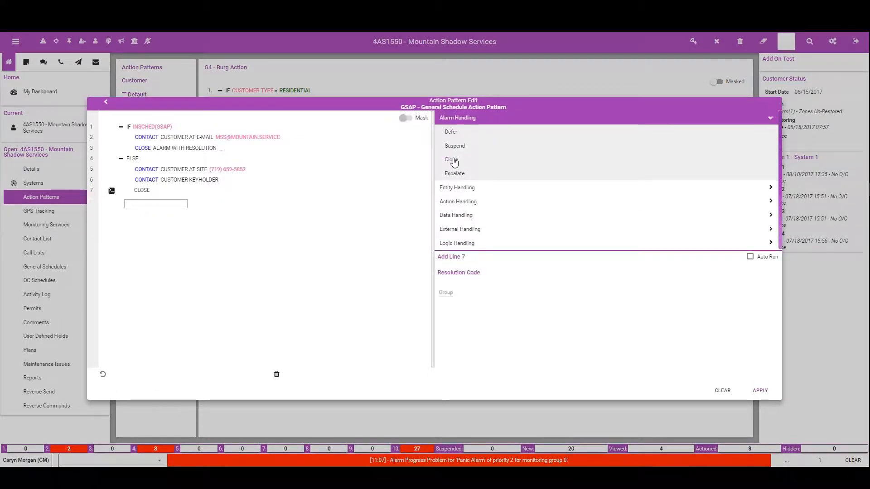
click(764, 391)
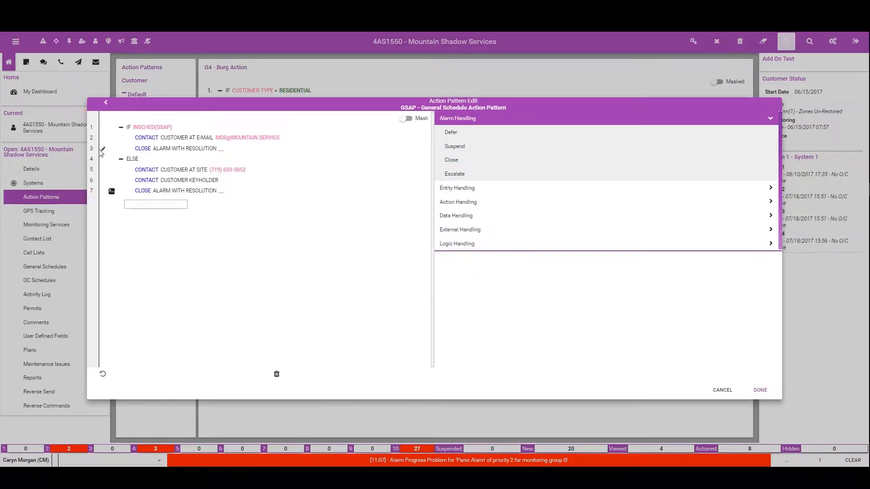
Step: Edit the Close command in the IF branch and set its resolution code group to AU
click(103, 150)
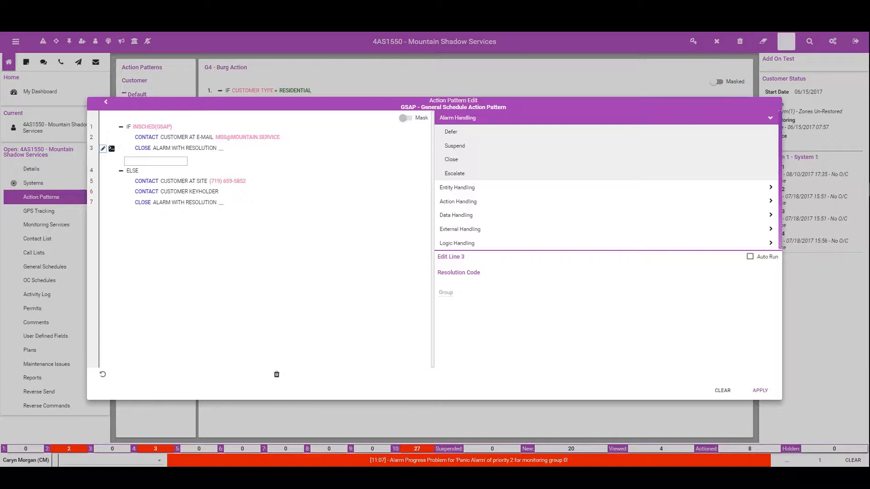
click(446, 292)
text(AU)
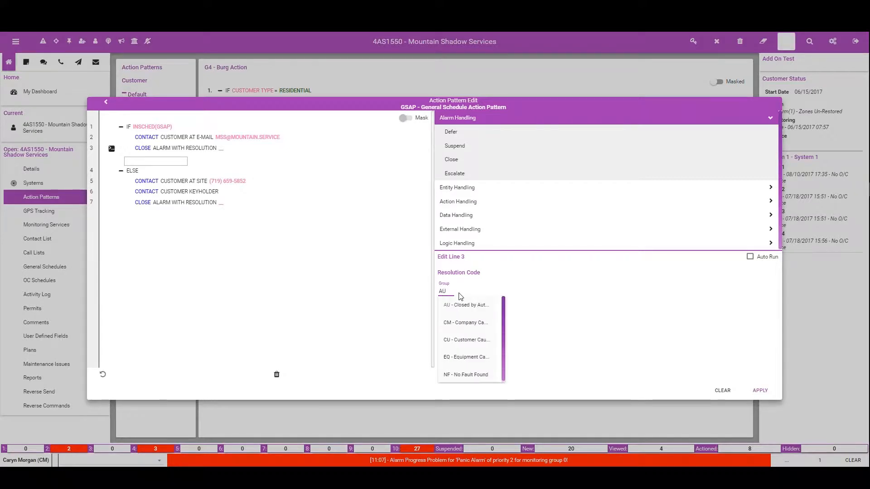
click(460, 305)
click(758, 390)
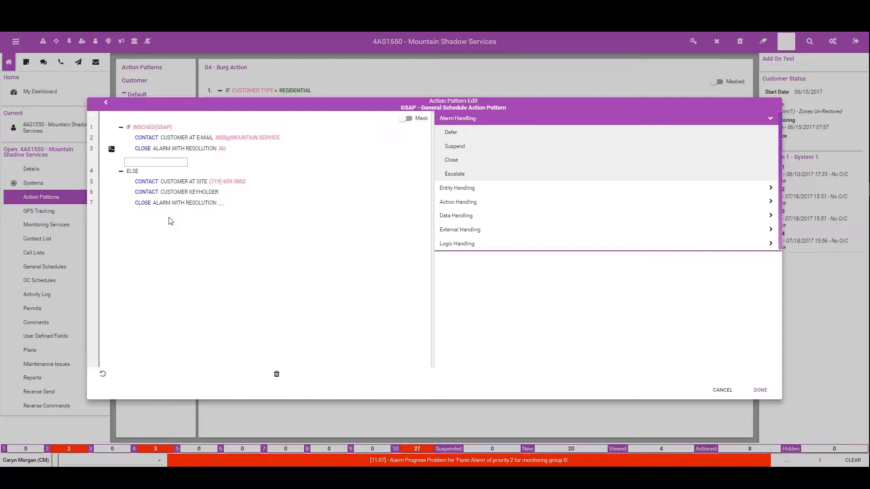
Step: Add an End If after the last Close command and finish editing the GSAP action pattern
click(204, 203)
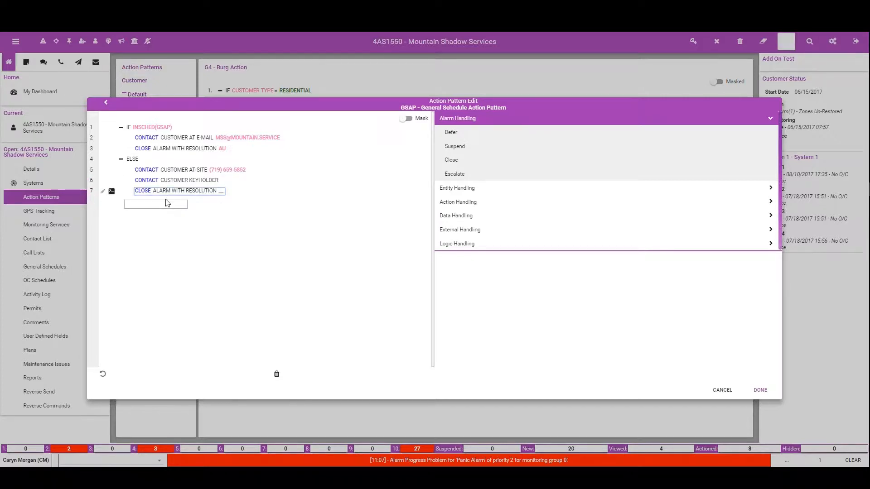
click(470, 246)
click(452, 209)
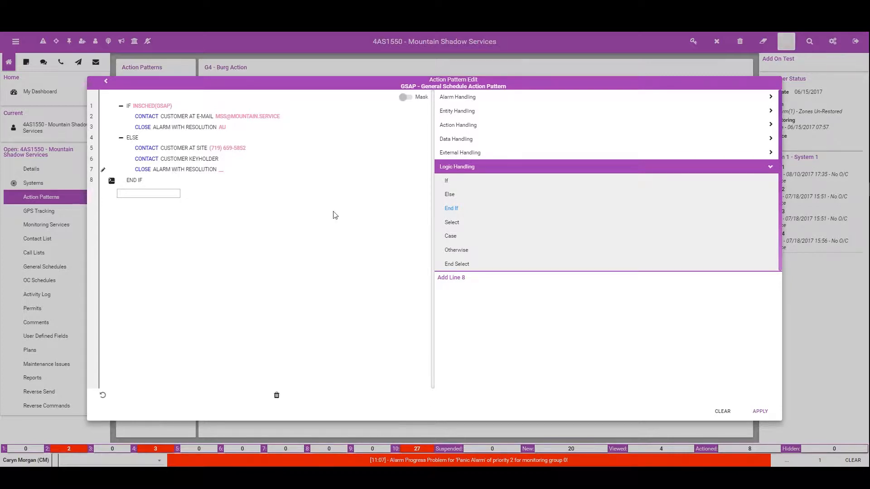
click(761, 411)
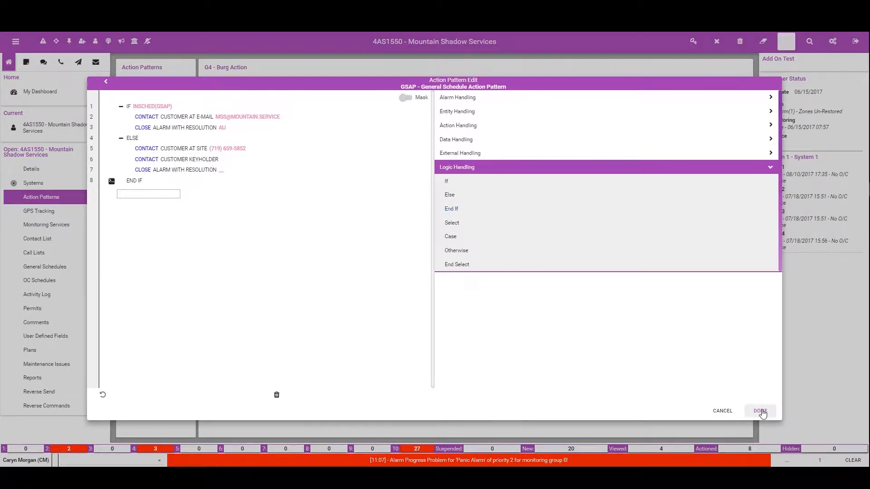
click(768, 414)
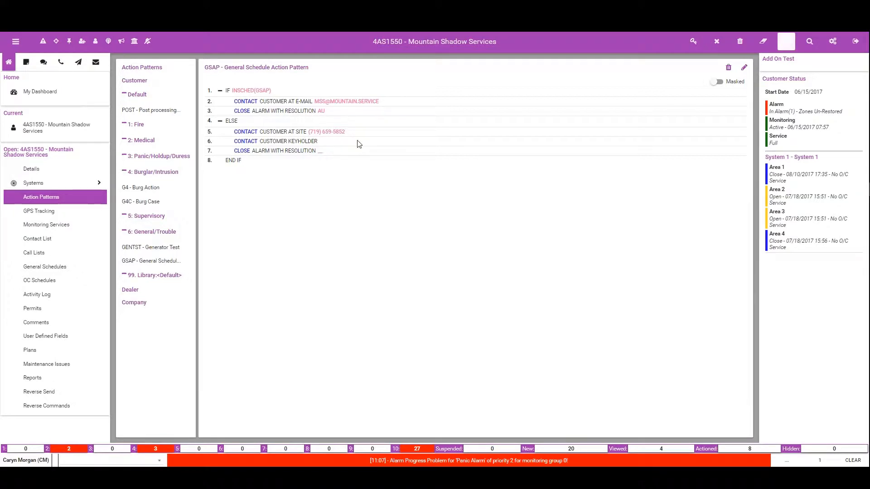
Step: Save the customer record with the change comment "Added Action Pattern"
click(786, 41)
text(Adde)
text(d A)
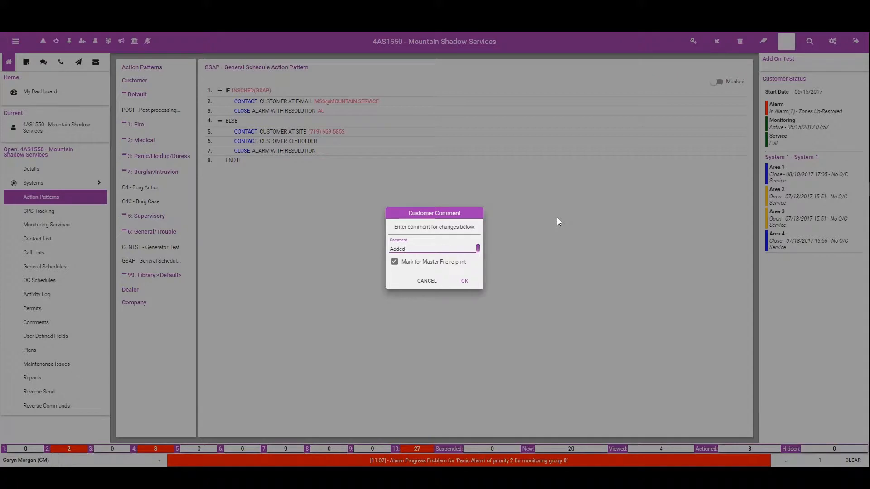
text(ction Pattern)
click(465, 282)
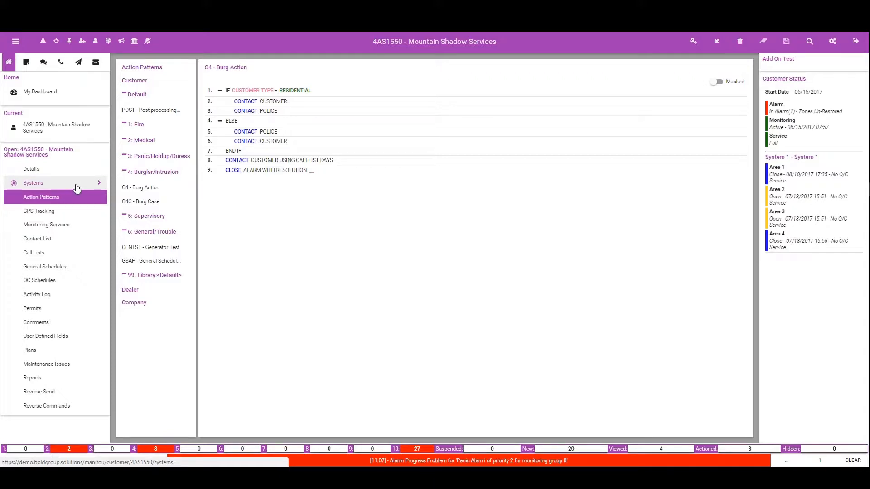
Step: Open the Event Programming of the customer's System 1 for editing
click(74, 186)
click(70, 196)
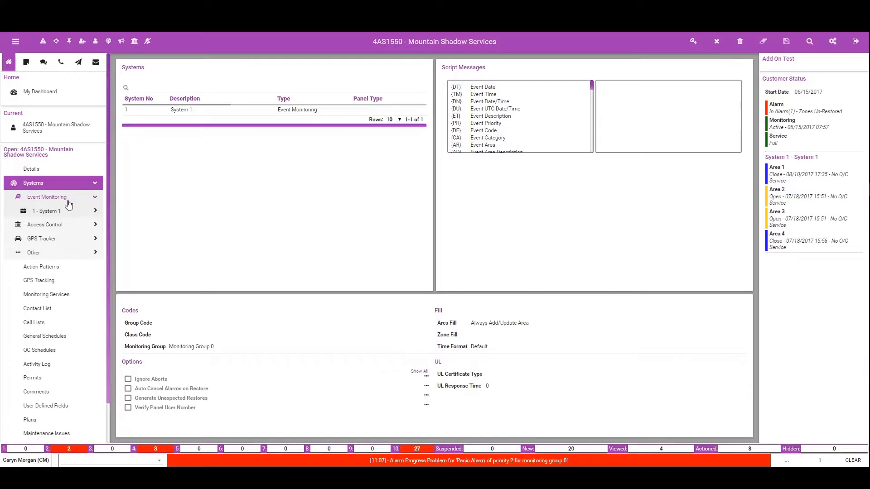
click(66, 212)
click(59, 256)
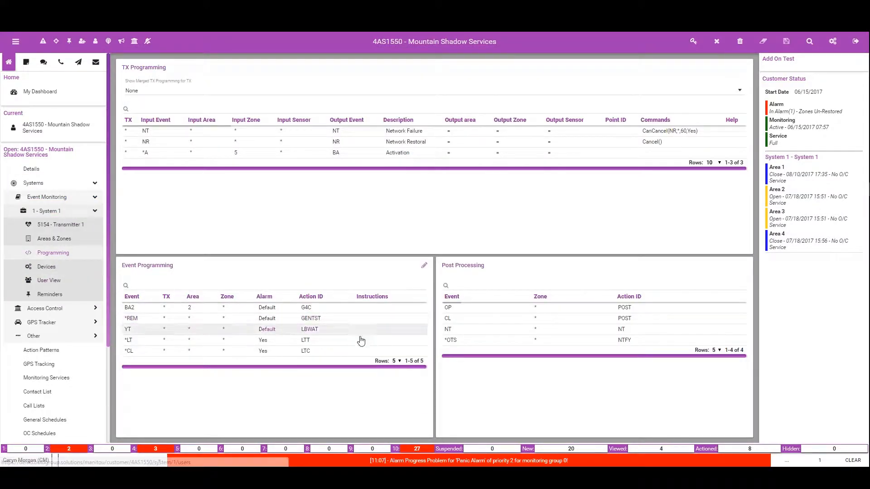
click(424, 267)
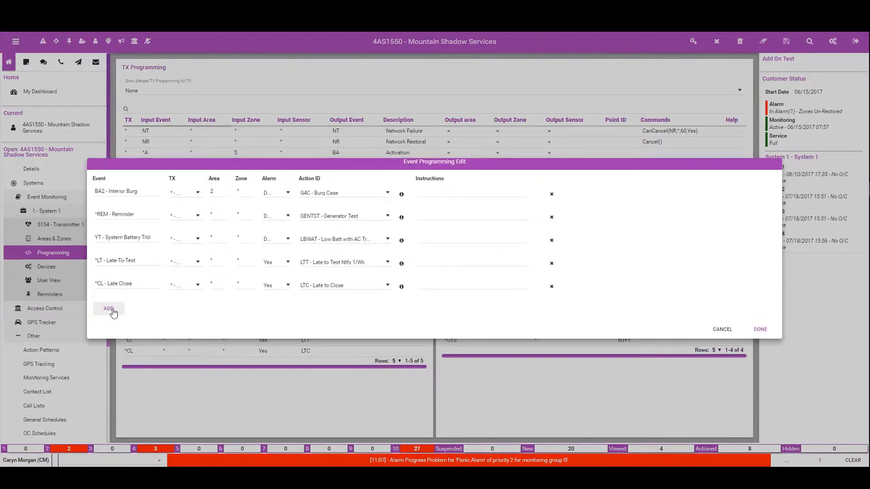
Step: Add an event programming row for BT - Burglary Trouble on all transmitters, with area * and zone 5
click(109, 309)
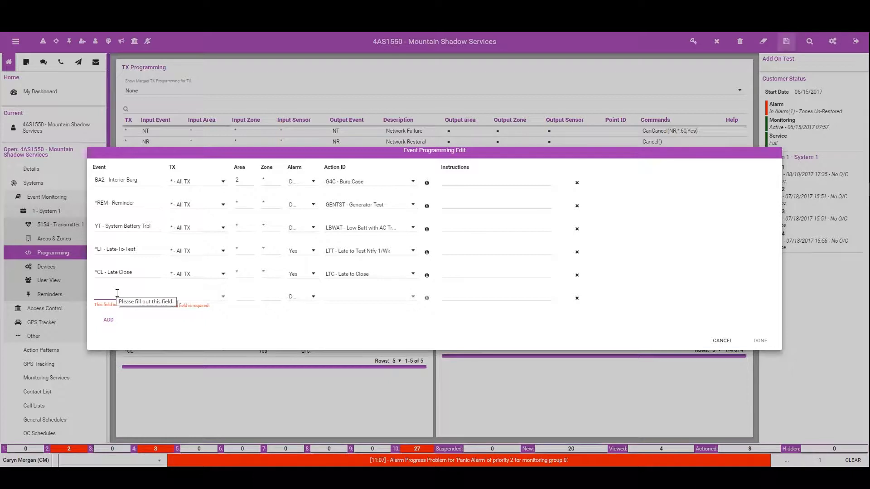
text(BT)
key(Tab)
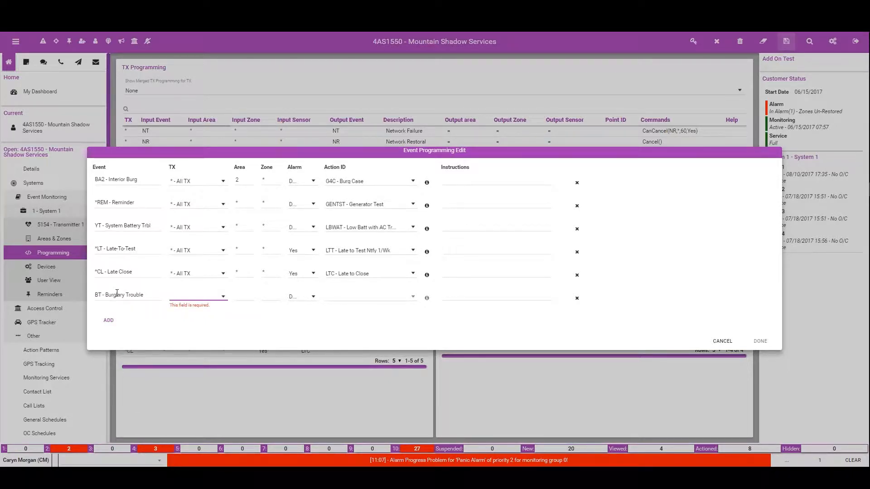
click(198, 294)
click(190, 295)
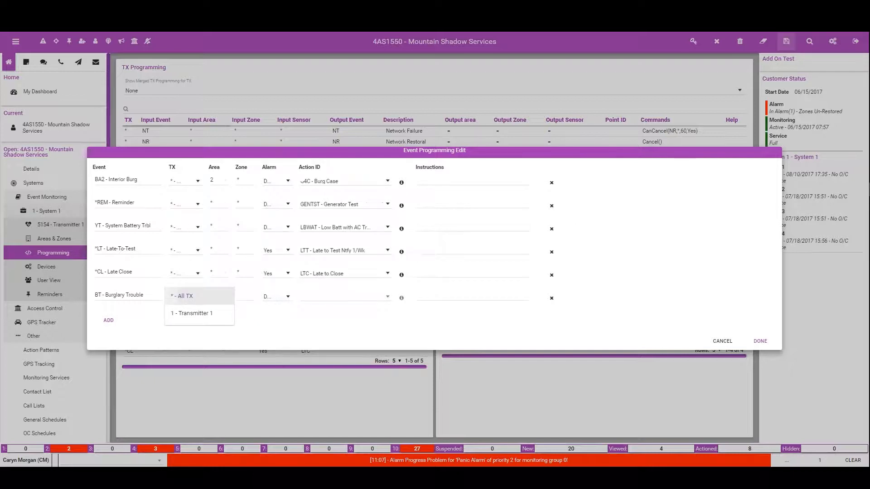
click(227, 299)
text(*)
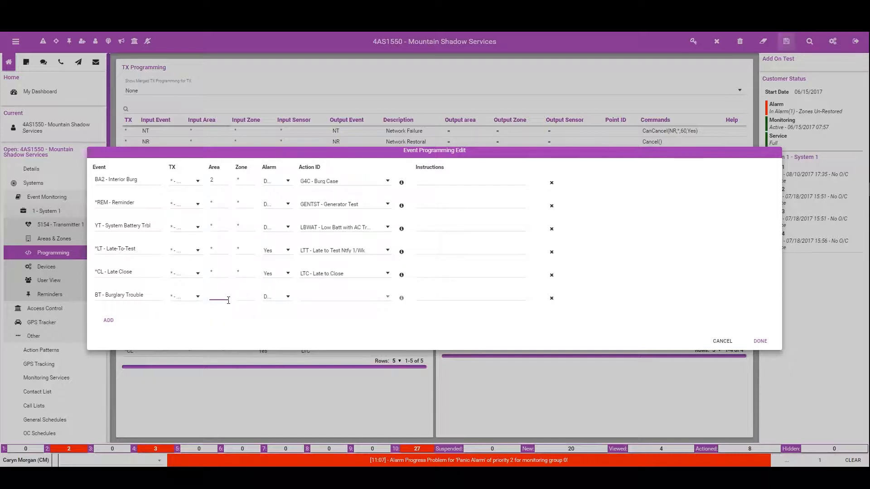
key(Tab)
text(5)
key(Tab)
key(Tab)
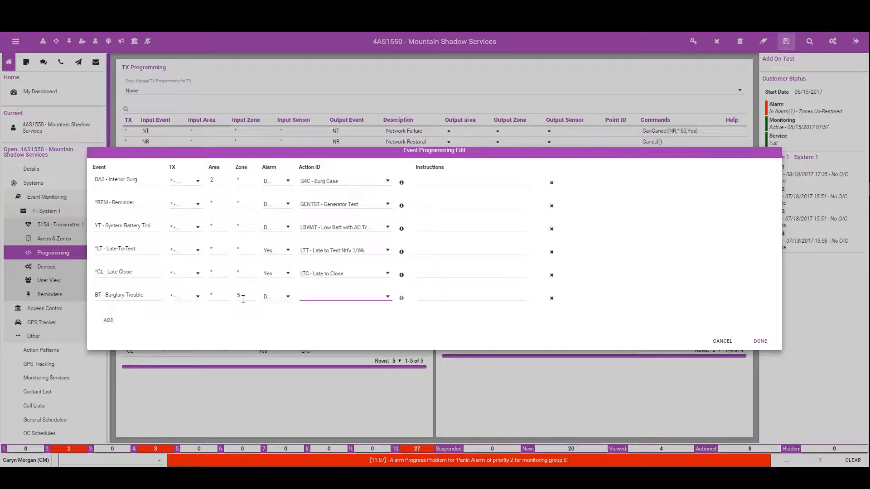
Step: Assign the GSAP - General Schedule Action Pattern to the Burglary Trouble row and accept the event programming
click(387, 297)
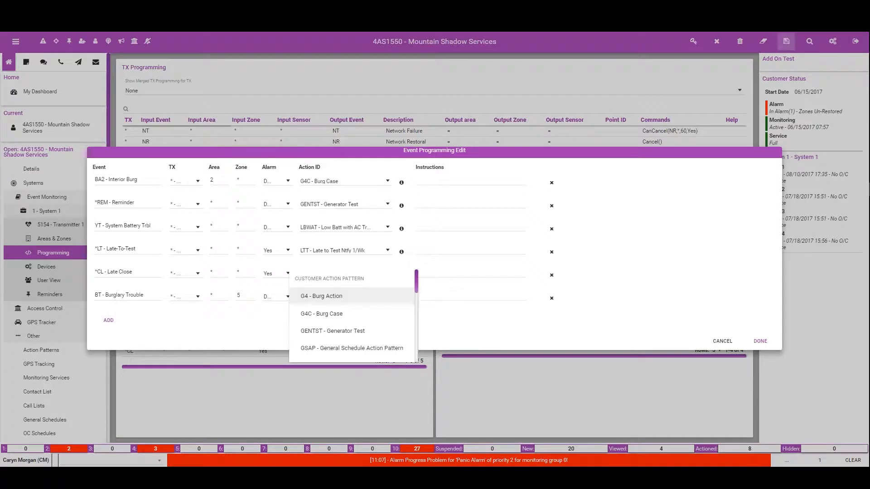
click(374, 349)
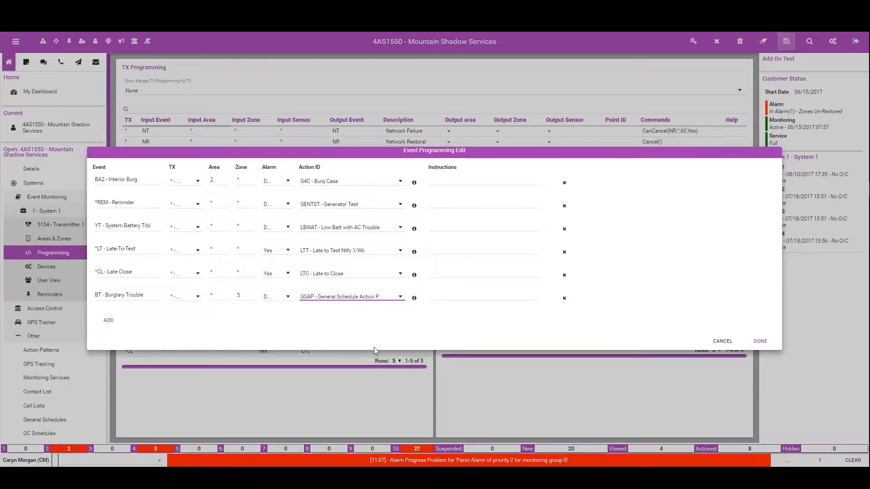
click(760, 341)
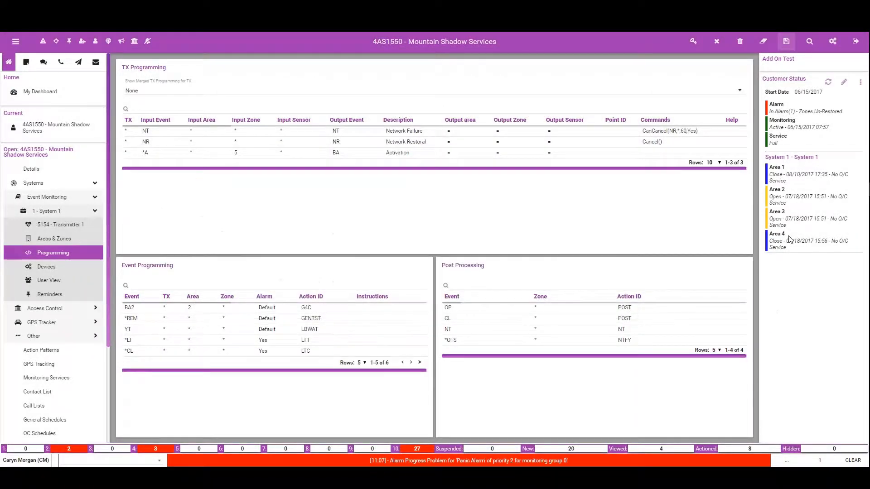
Step: Save the customer record with the comment "Added New Action pattern to test" and show the next page of Event Programming rows
click(786, 41)
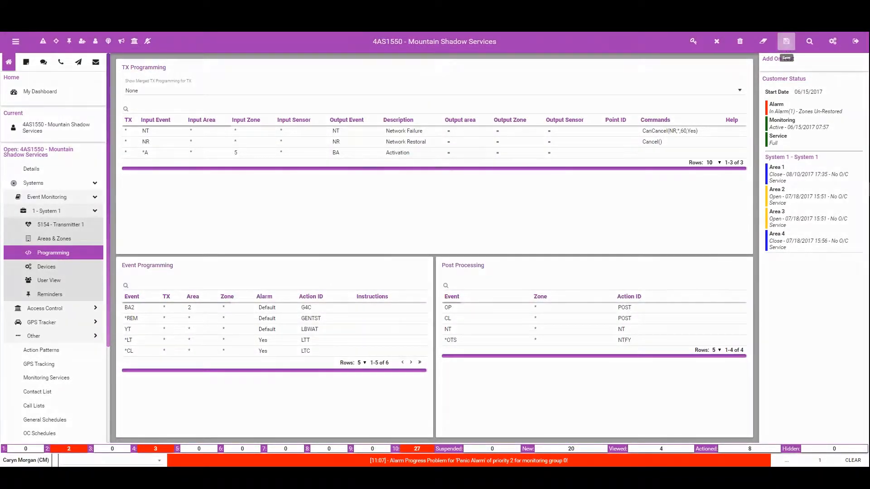
text(Added New)
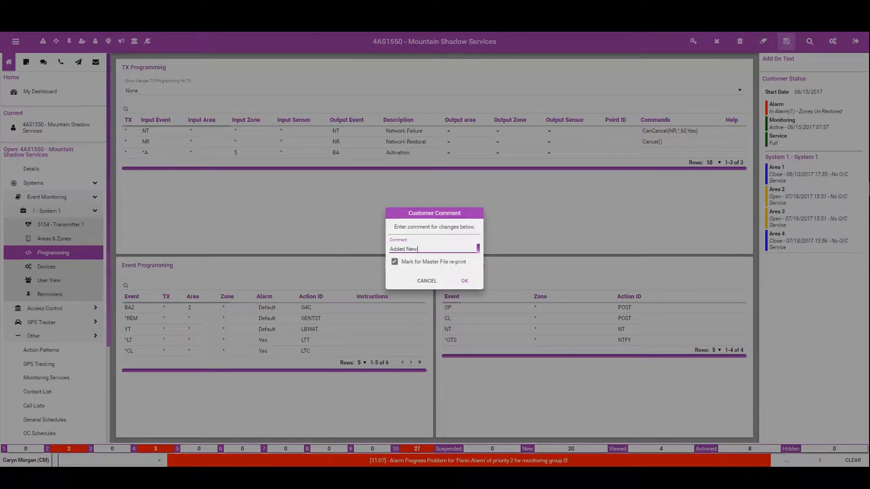
text( Action pattern to test)
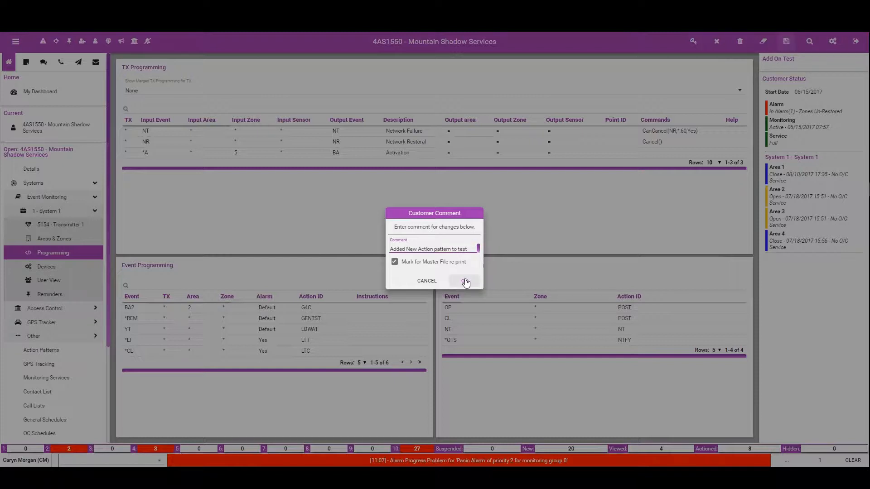
click(465, 281)
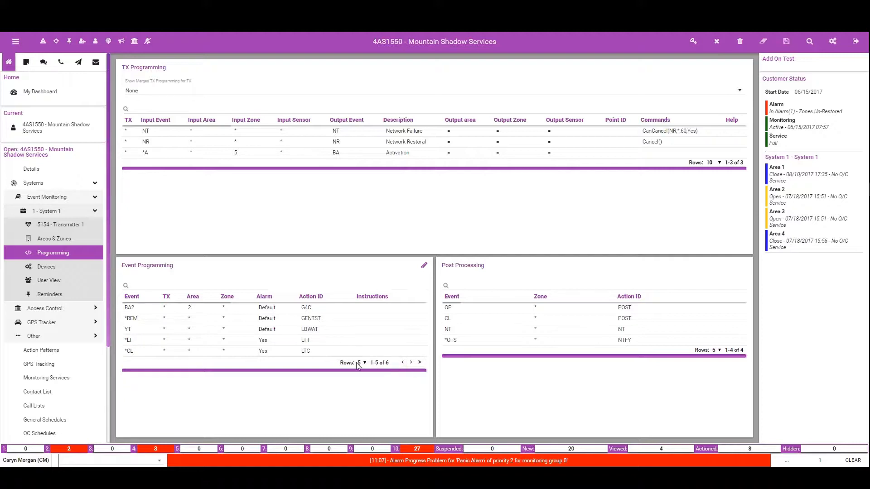
click(411, 363)
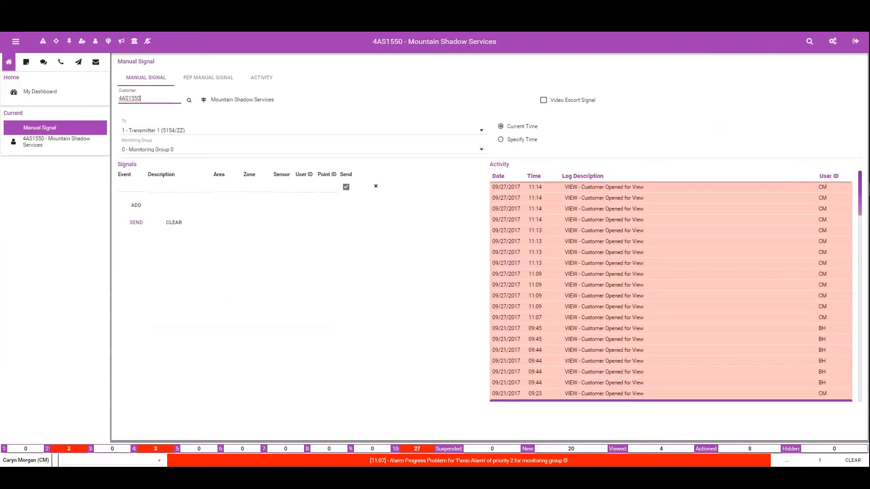
Step: Send a manual BT signal for zone 5 of Mountain Shadow Services
click(123, 184)
text(BT)
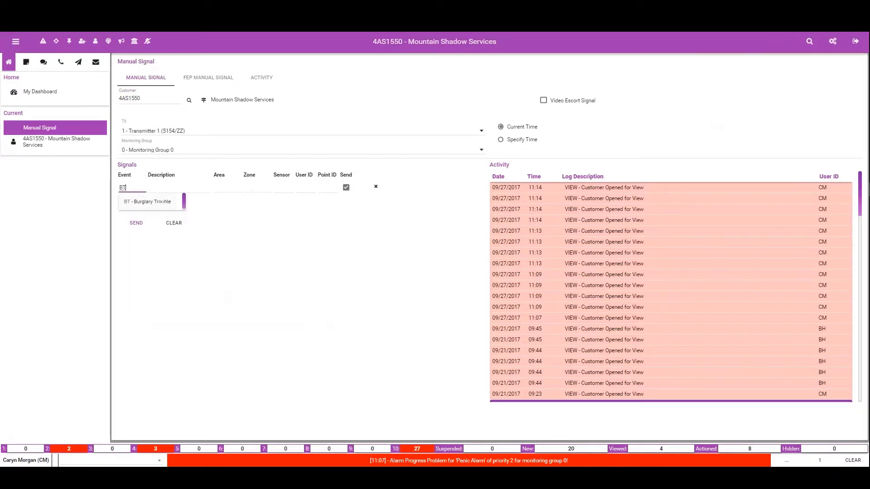
key(Tab)
key(Tab)
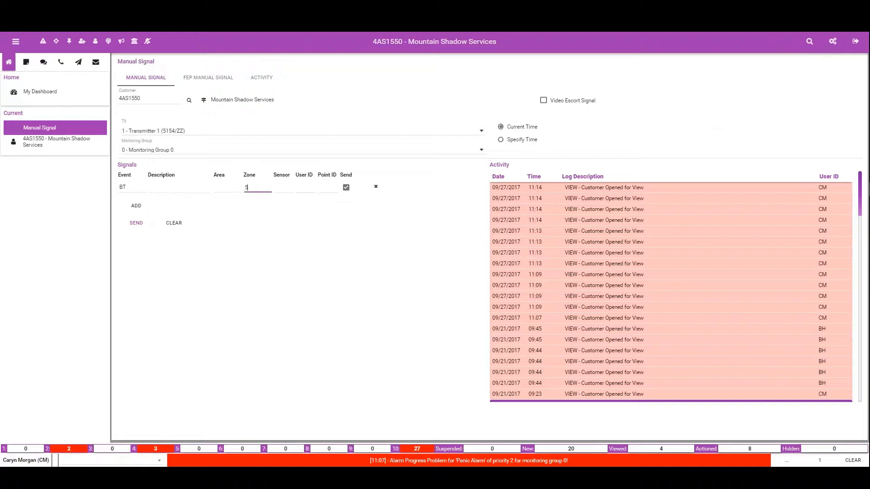
key(Return)
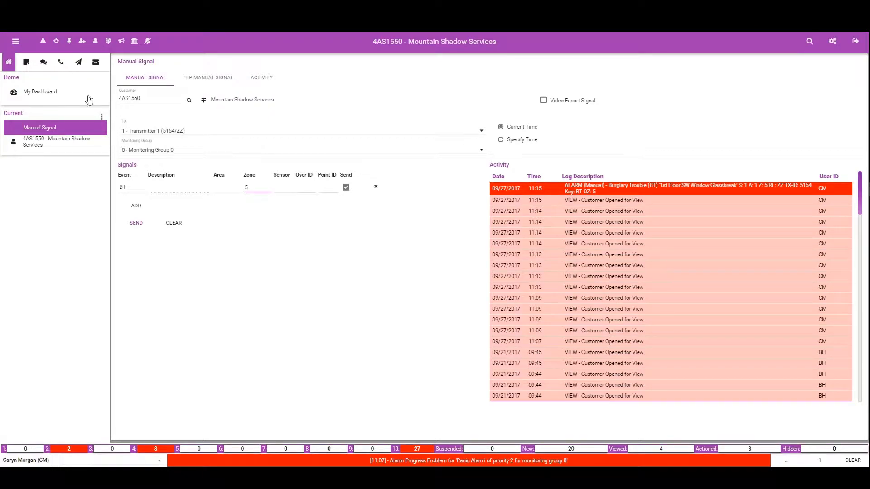
Step: Open the Mountain Shadow Services Burglary Trouble alarm from the alarm queue and ignore its customer e-mail contact command
click(43, 41)
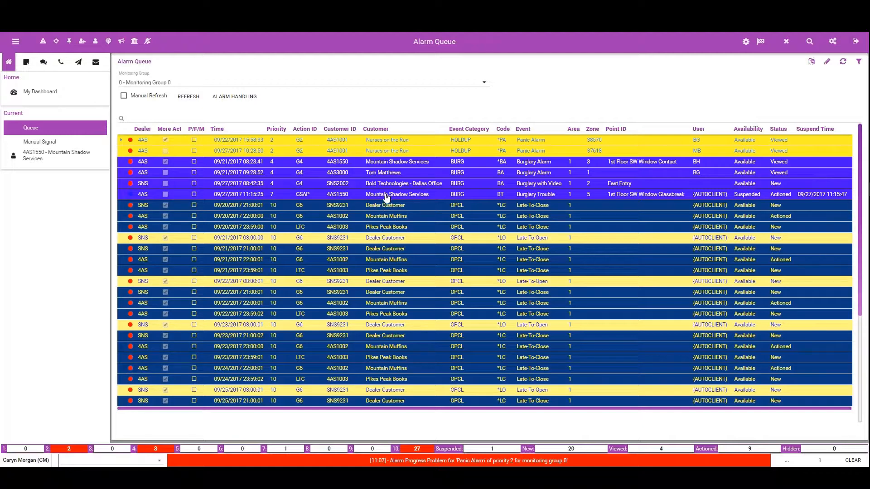
double_click(387, 195)
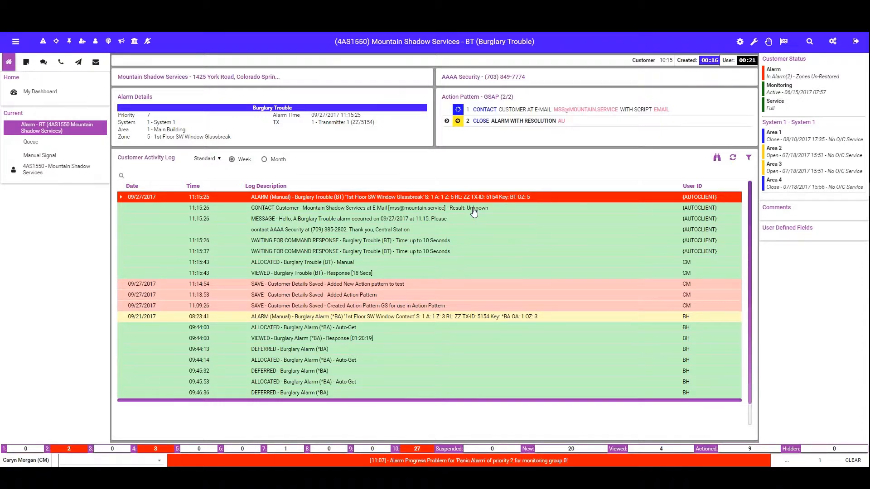
right_click(508, 113)
click(505, 111)
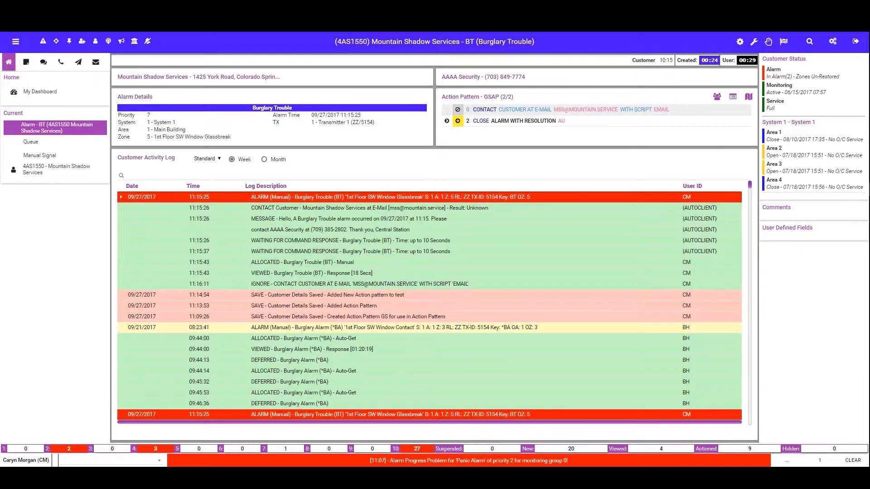
Step: Close the alarm with resolution group AU and the comment "testing action pattern"
click(493, 129)
click(360, 271)
text(testin)
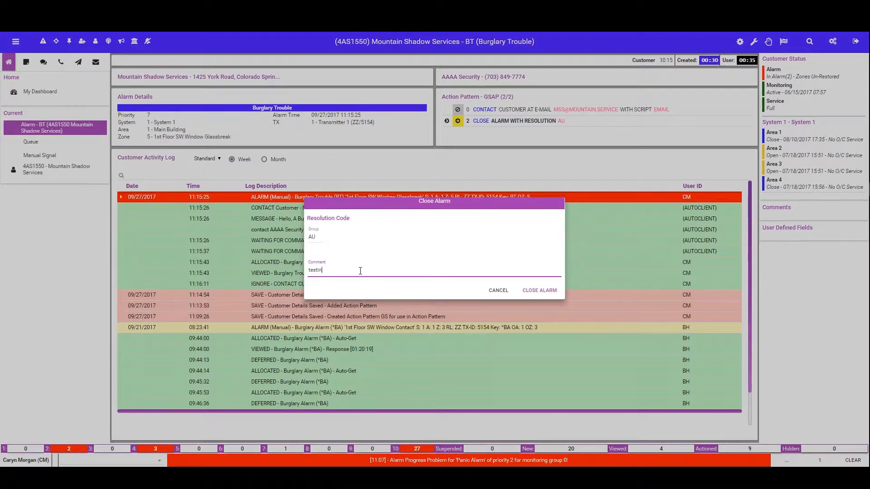
text(g action pattern)
click(544, 292)
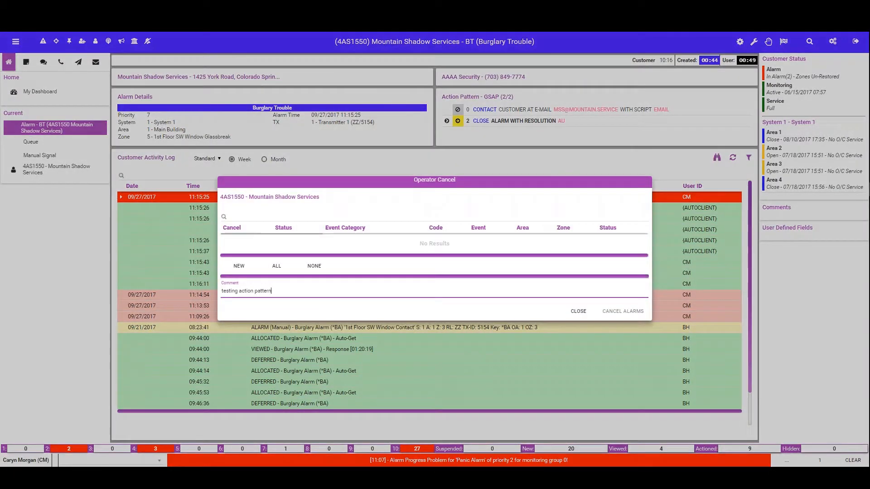
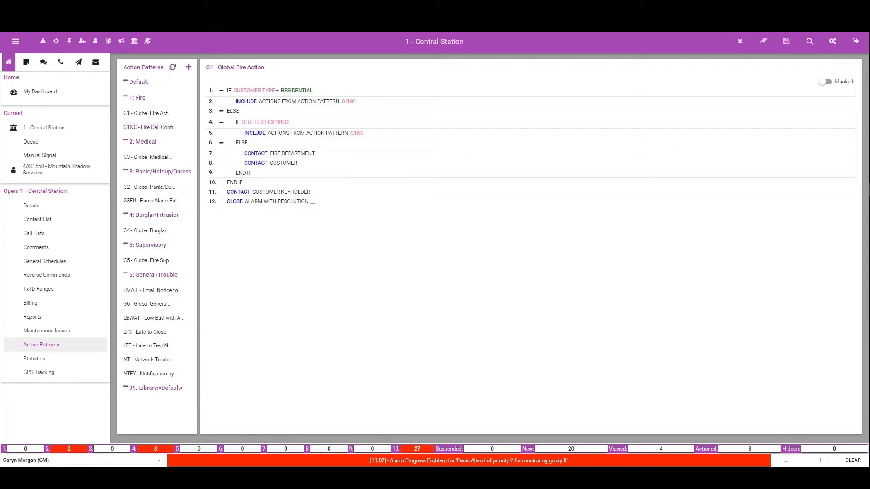
Step: Add a Central Station action pattern with code CONF, description "Call Confirmation Action" and category 1: Fire
click(188, 68)
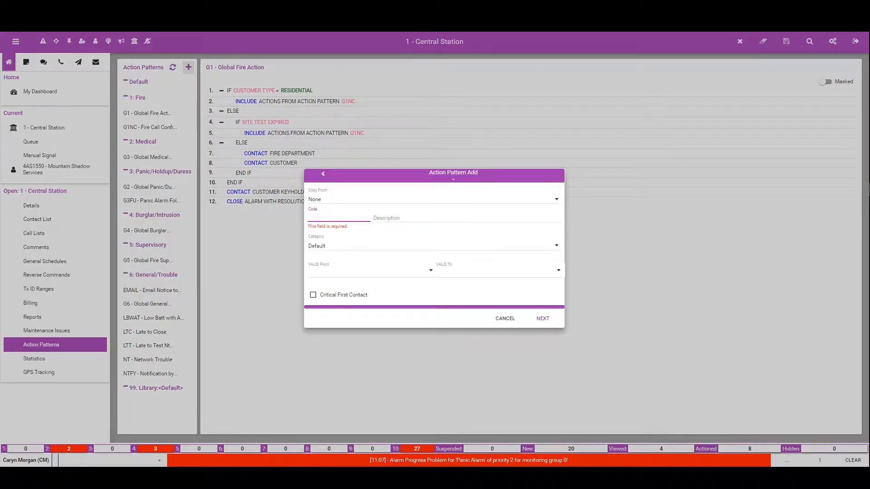
text(CO)
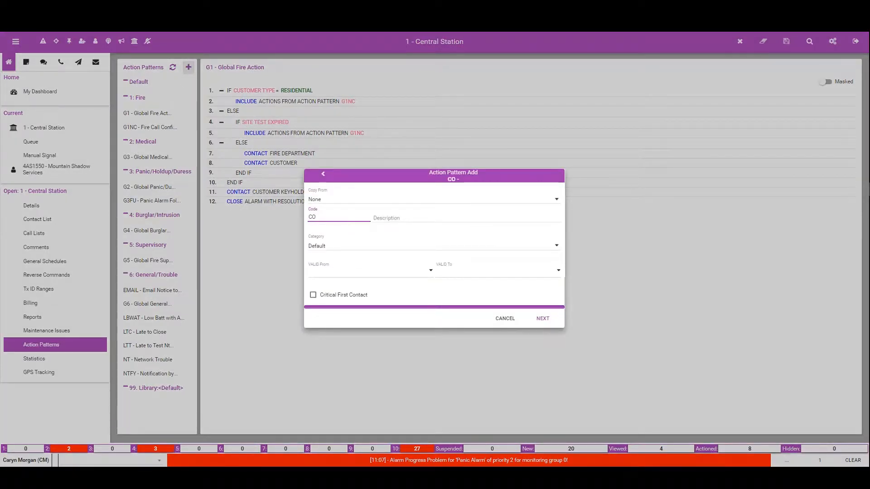
text(NF)
key(Tab)
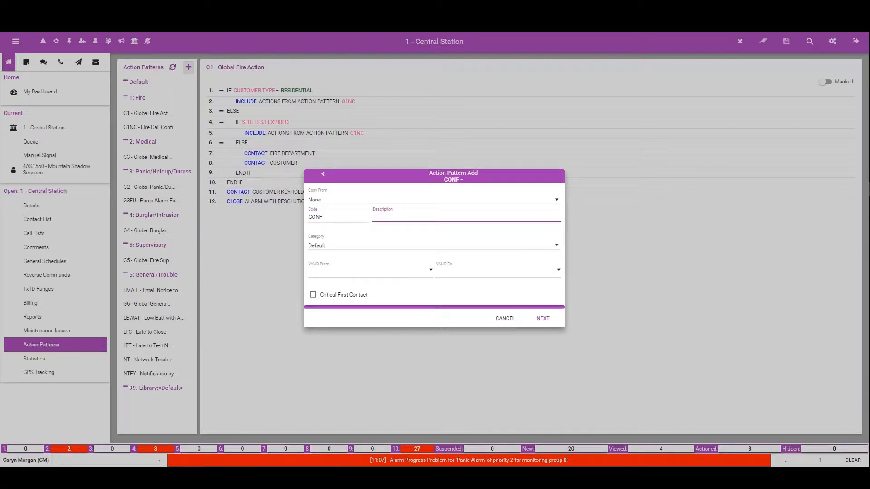
text(Call Confirmation Ac)
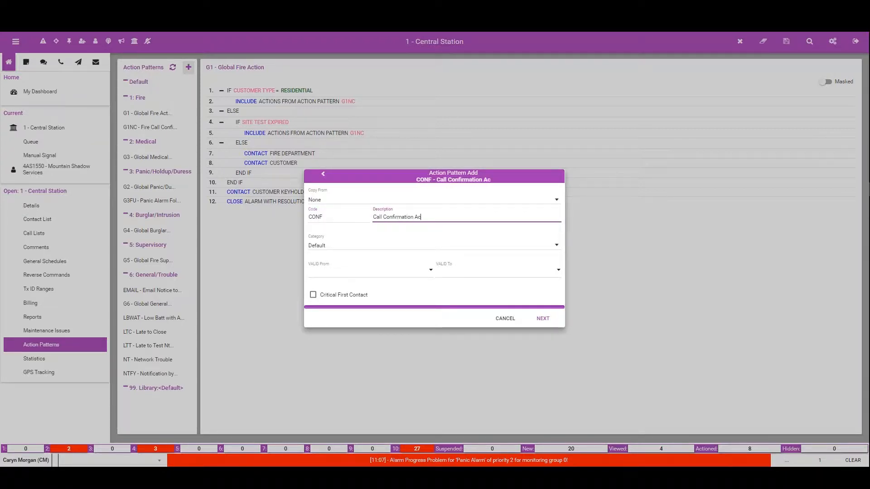
text(tion)
click(344, 248)
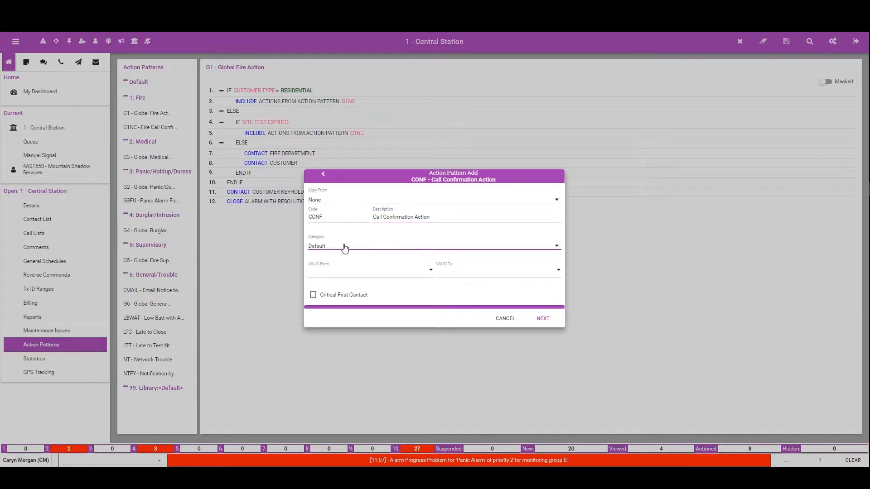
click(317, 267)
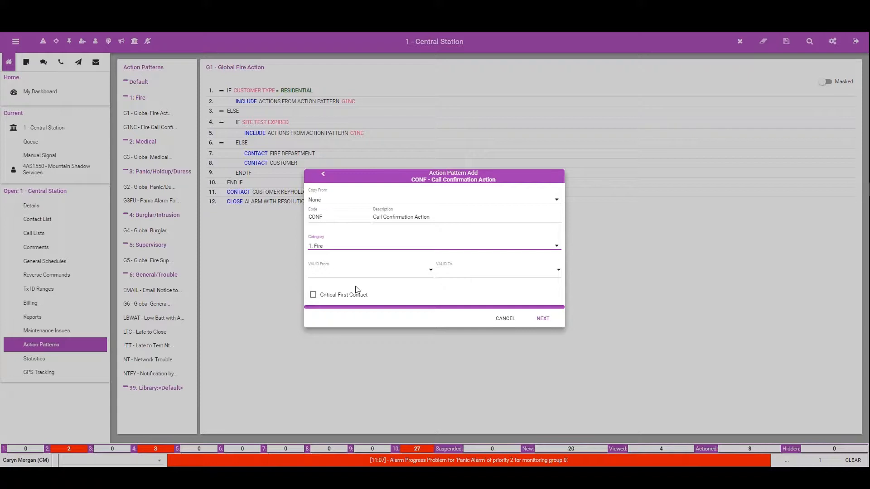
click(544, 320)
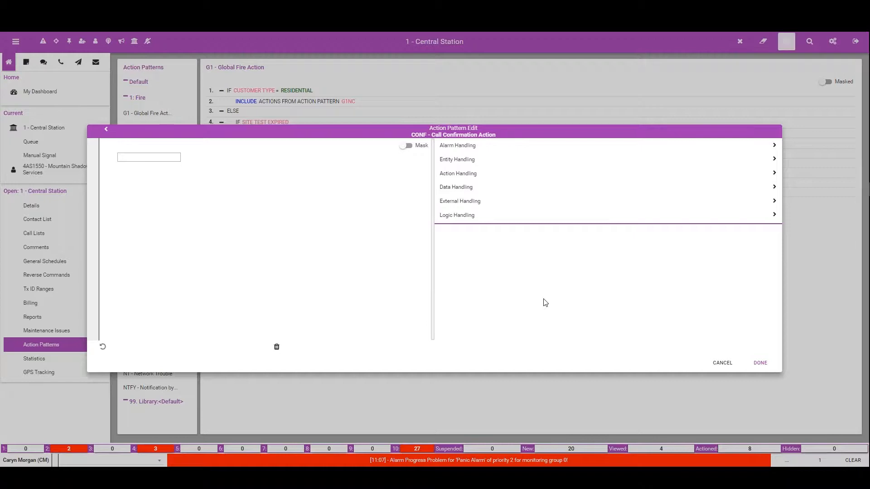
Step: Add a command to the CONF pattern that contacts the customer at contact point type Site
click(463, 161)
click(461, 155)
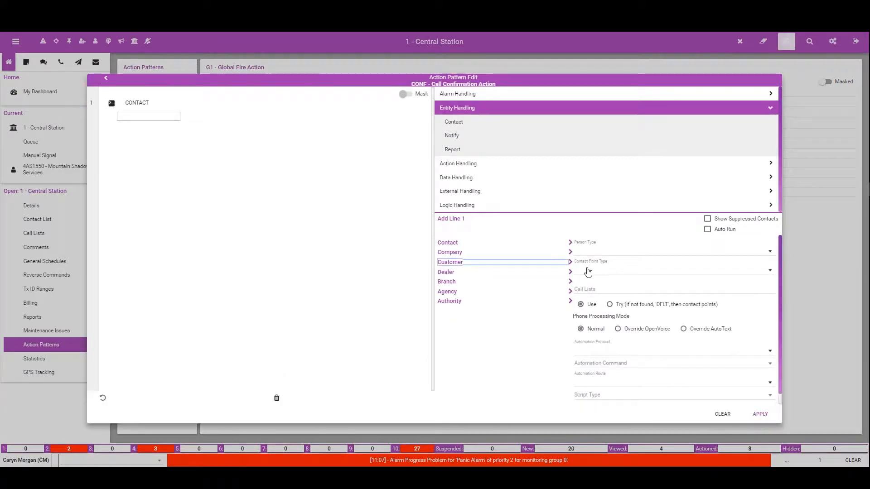
click(588, 272)
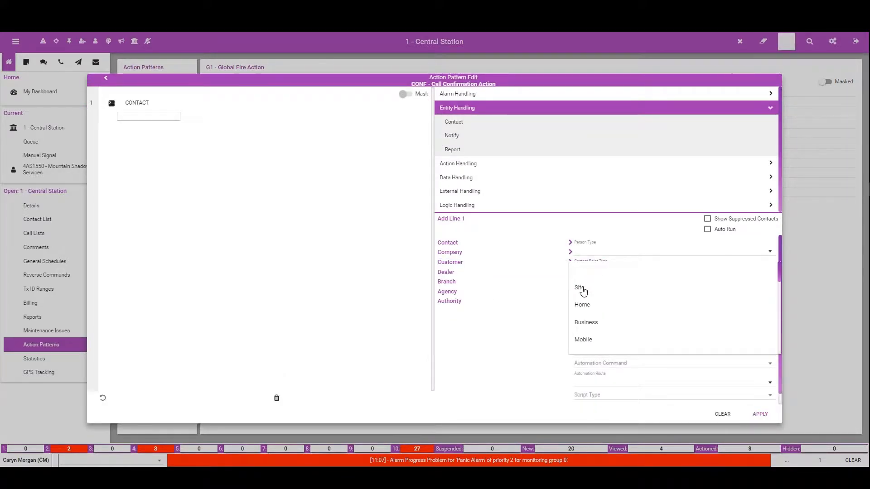
click(582, 290)
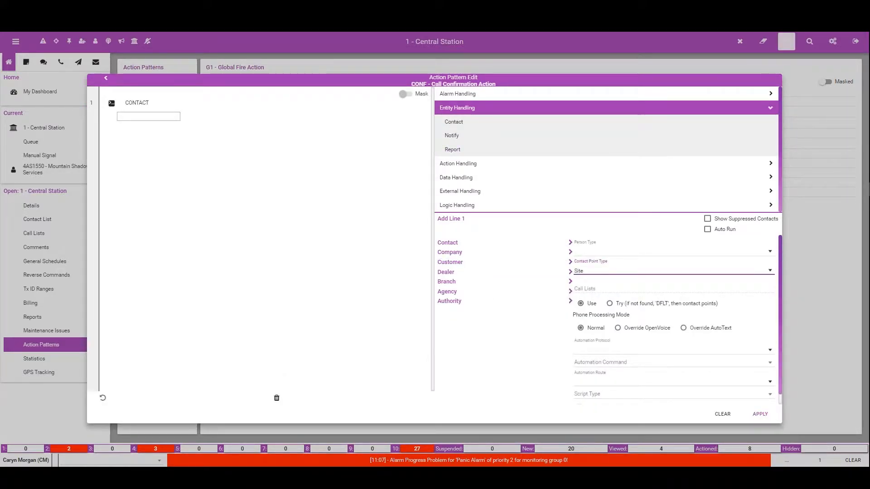
click(764, 413)
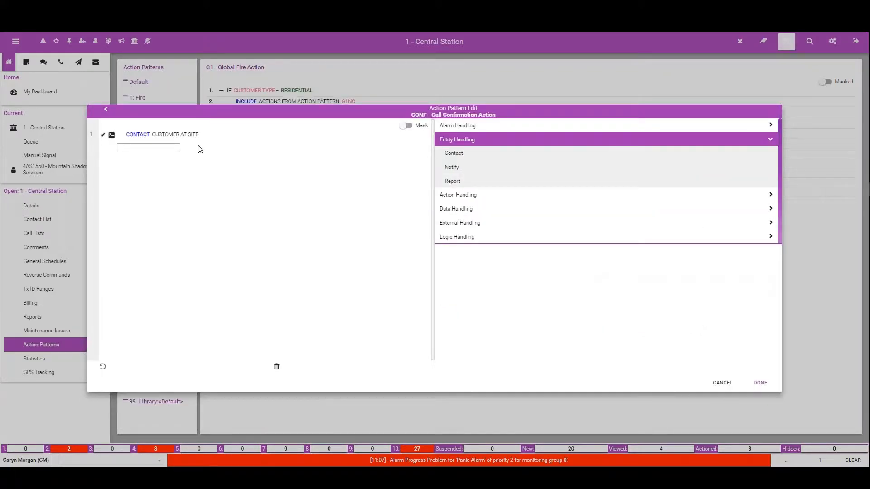
Step: Add a second contact command to the CONF pattern for the customer's person type ECV
click(457, 154)
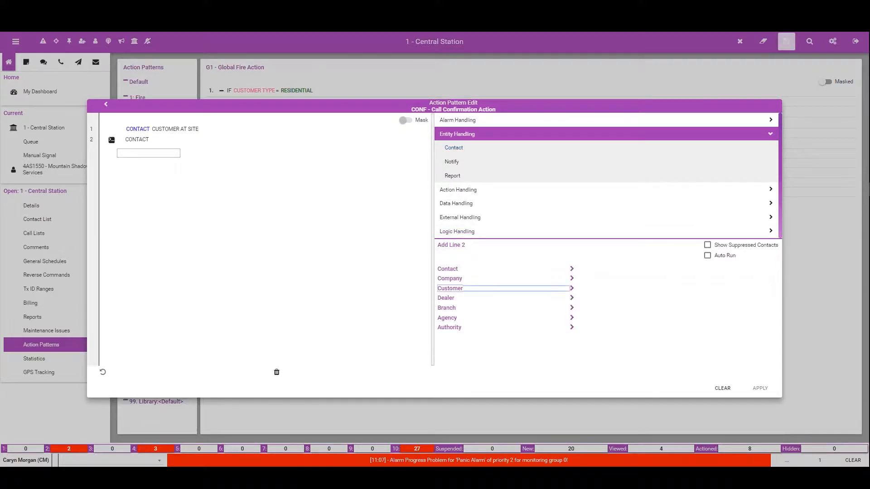
click(450, 288)
click(582, 253)
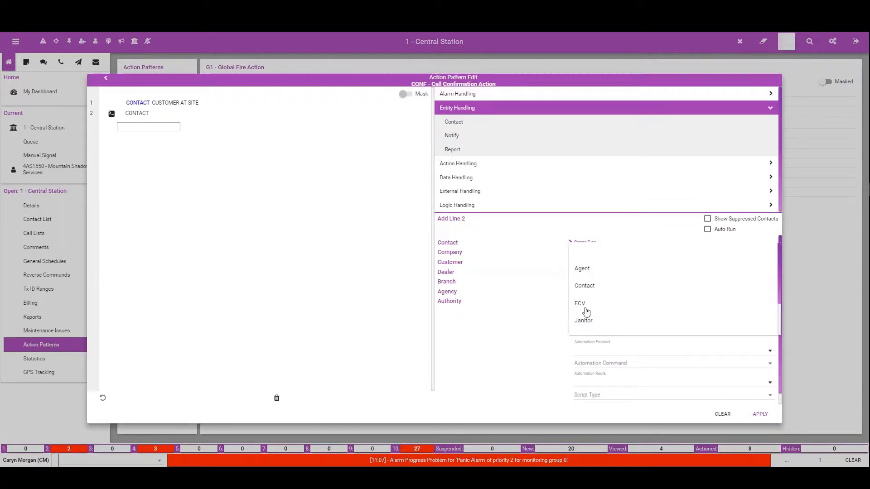
click(583, 308)
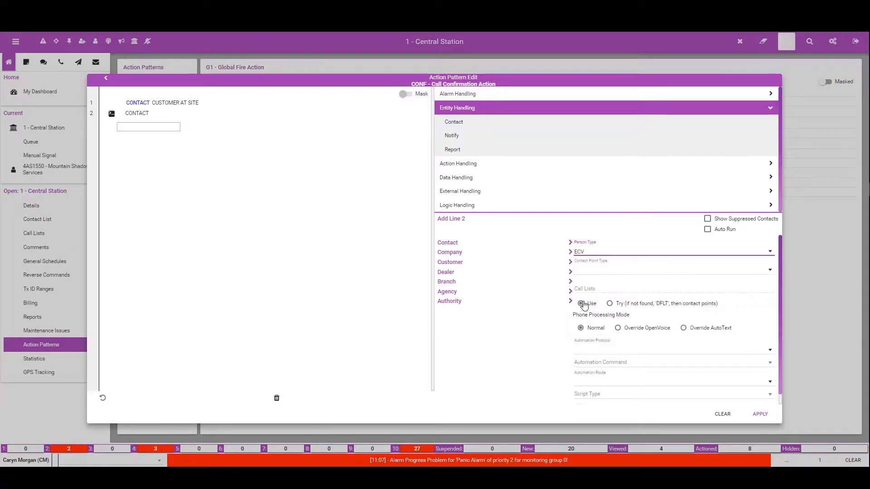
click(764, 414)
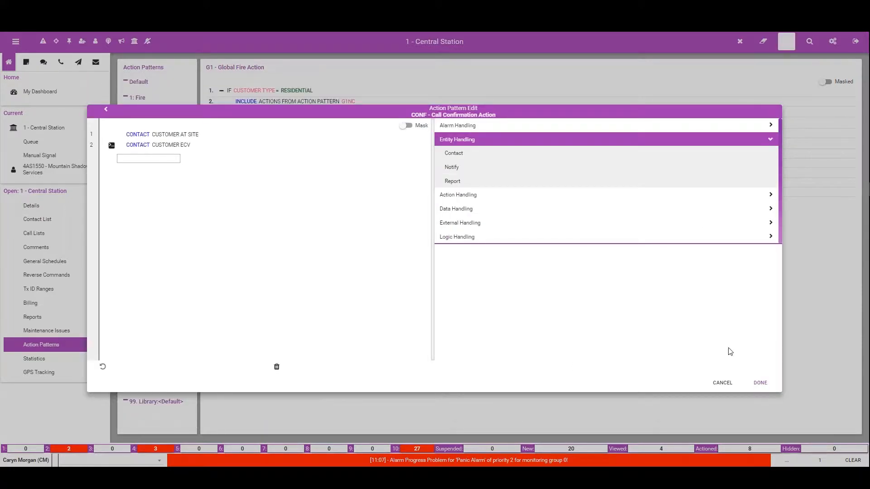
Step: Add a third command contacting the authority type Fire and finish editing the CONF pattern
click(466, 154)
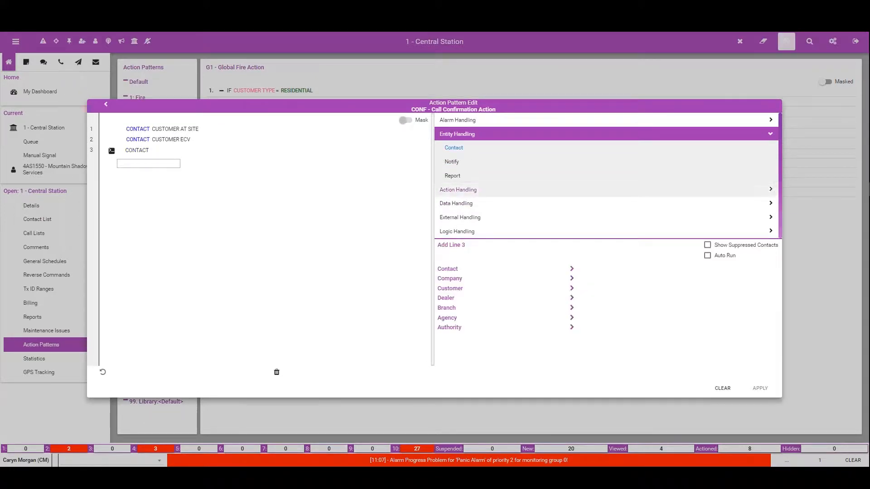
click(453, 326)
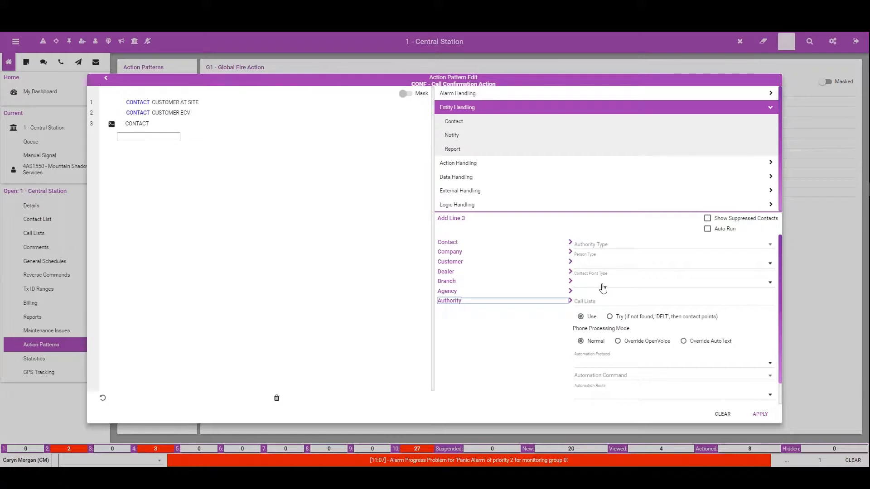
click(585, 244)
click(581, 246)
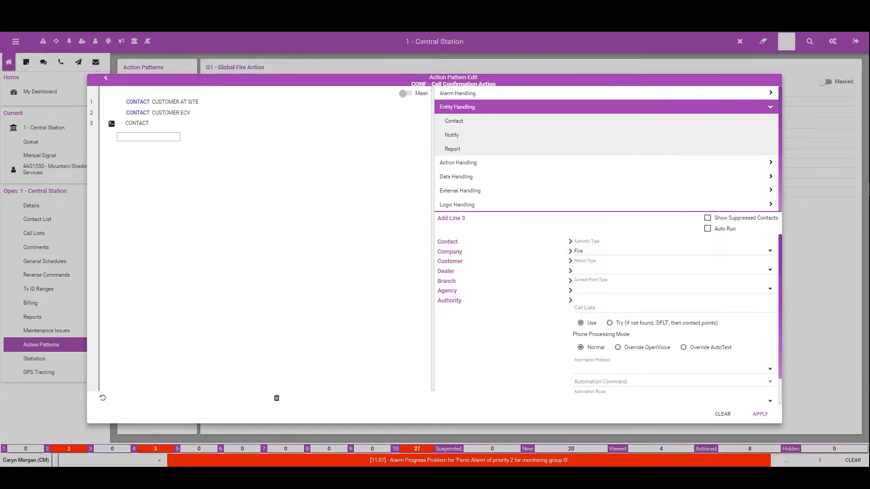
click(760, 414)
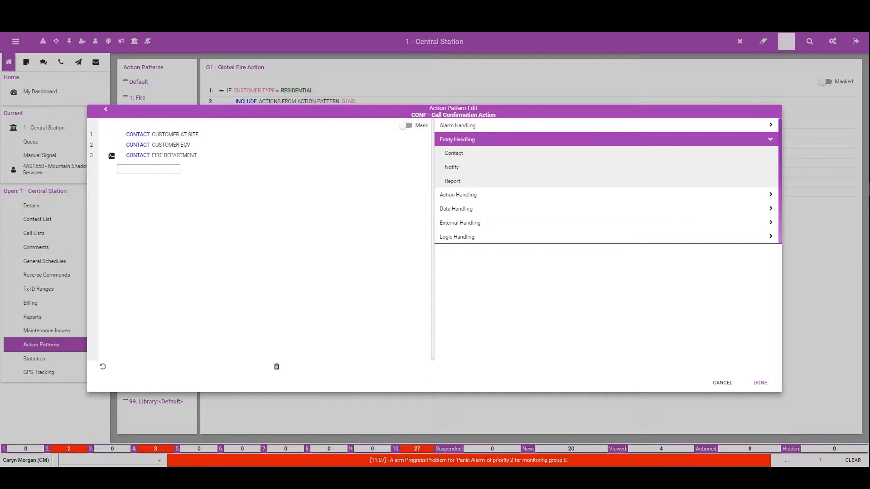
click(760, 383)
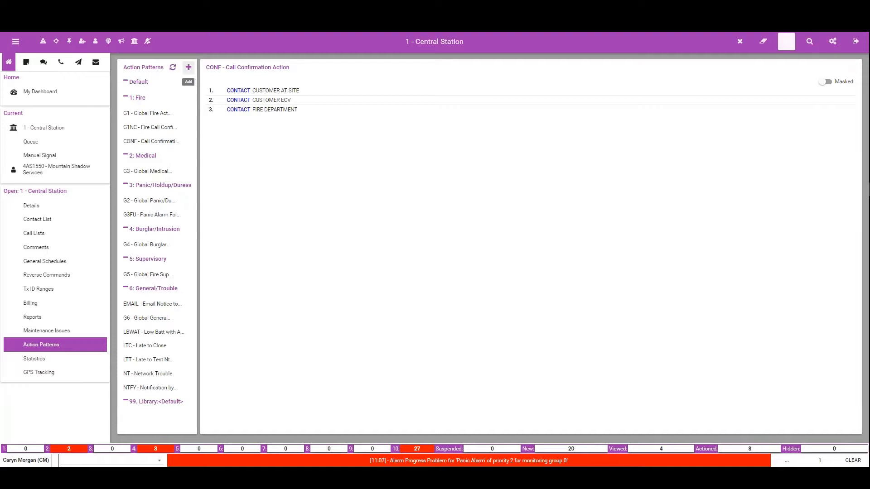
Step: Add another action pattern with code FIRE, description "Fire Action Pattern" and category 1: Fire
click(189, 67)
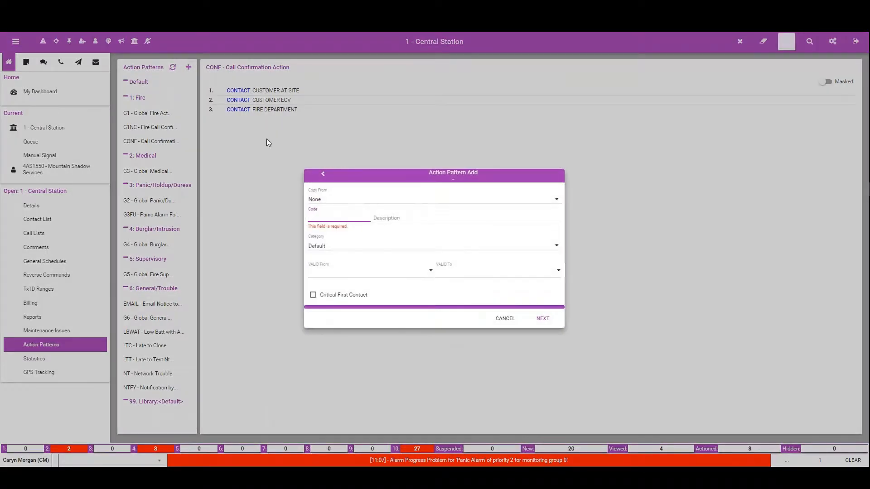
text(FIRE)
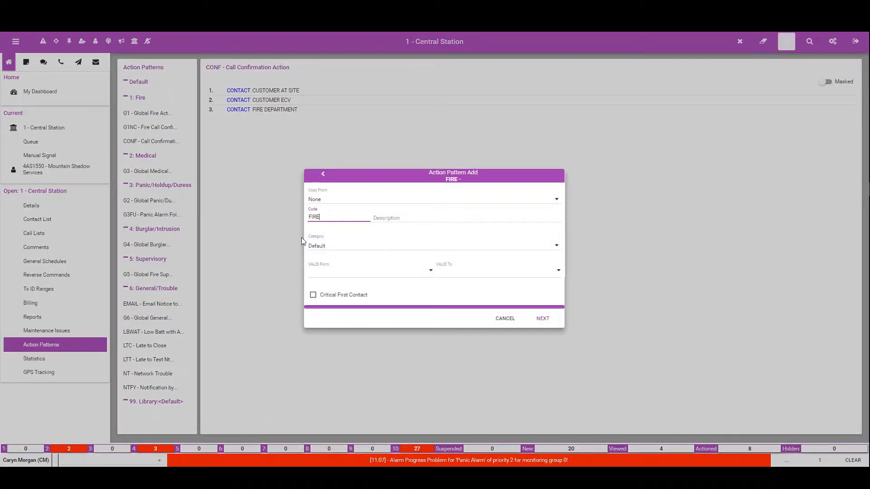
key(Tab)
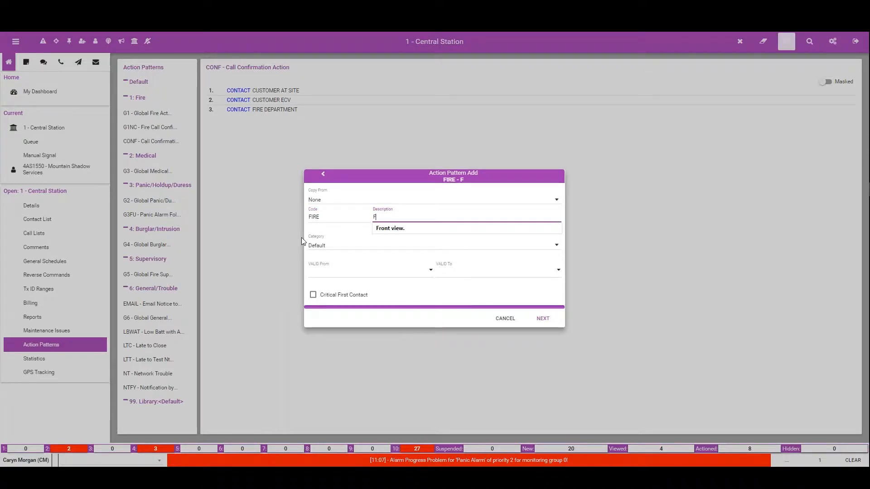
text(Fire Action)
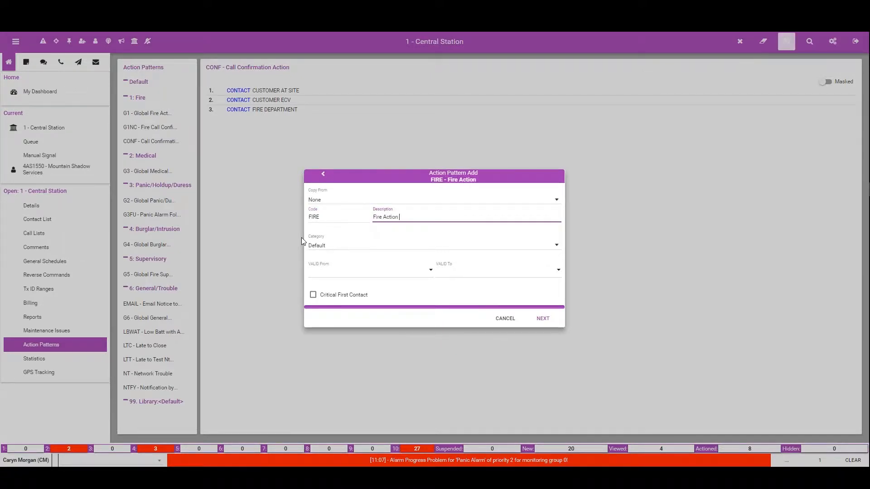
text( Pattern)
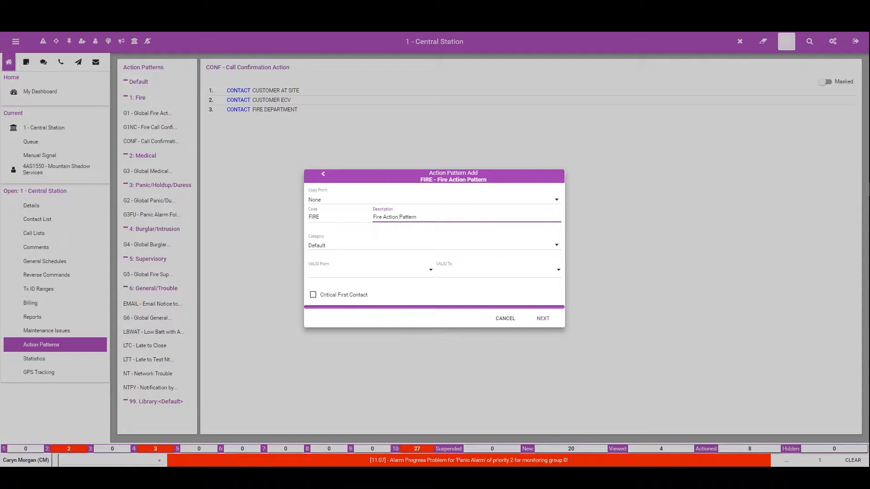
click(331, 248)
click(325, 264)
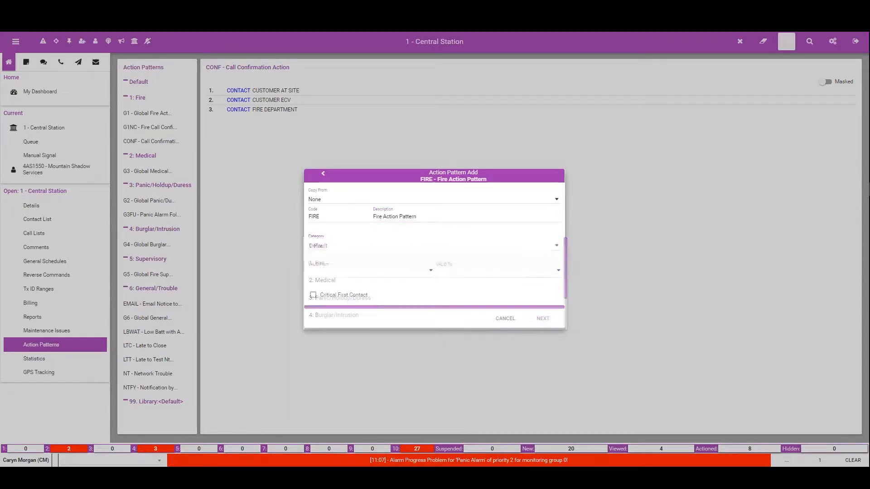
click(543, 319)
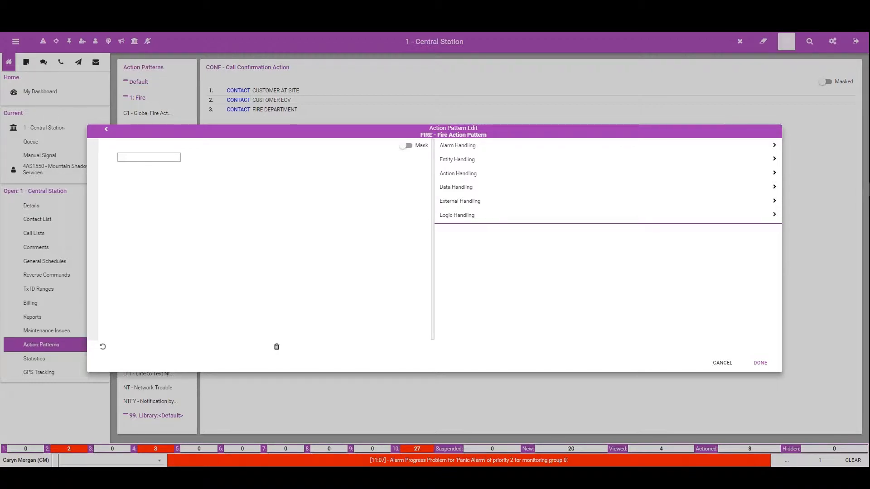
Step: Add an If condition to the FIRE pattern testing that the customer value Customer Type equals Residential
click(471, 216)
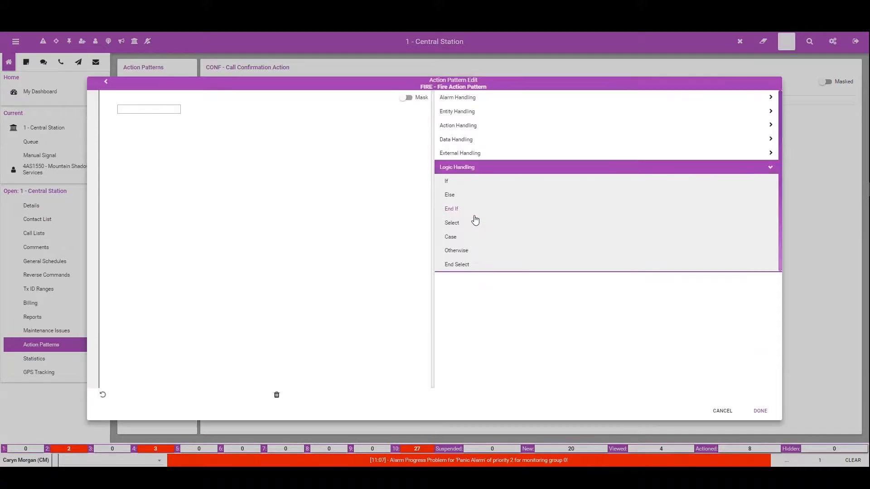
click(447, 182)
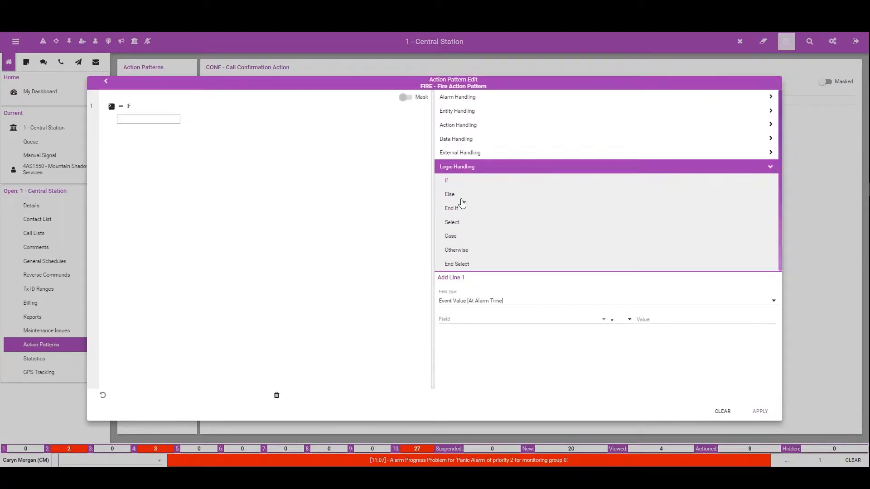
click(502, 303)
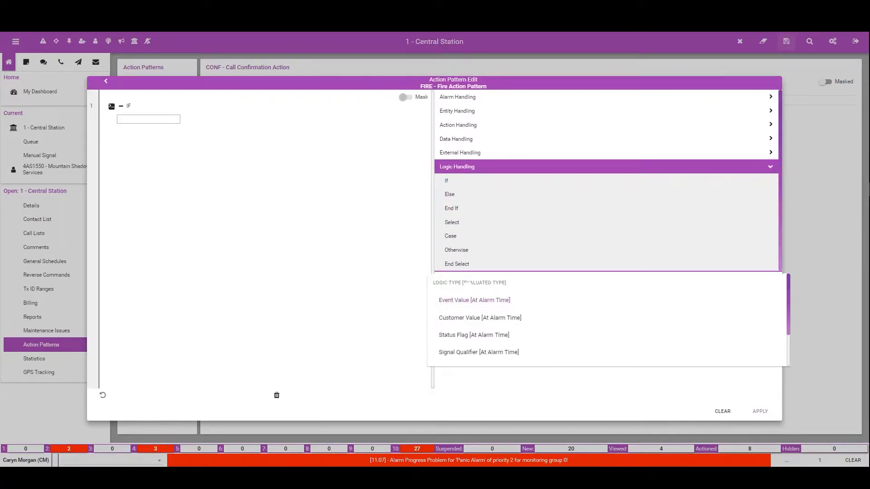
click(499, 318)
click(497, 320)
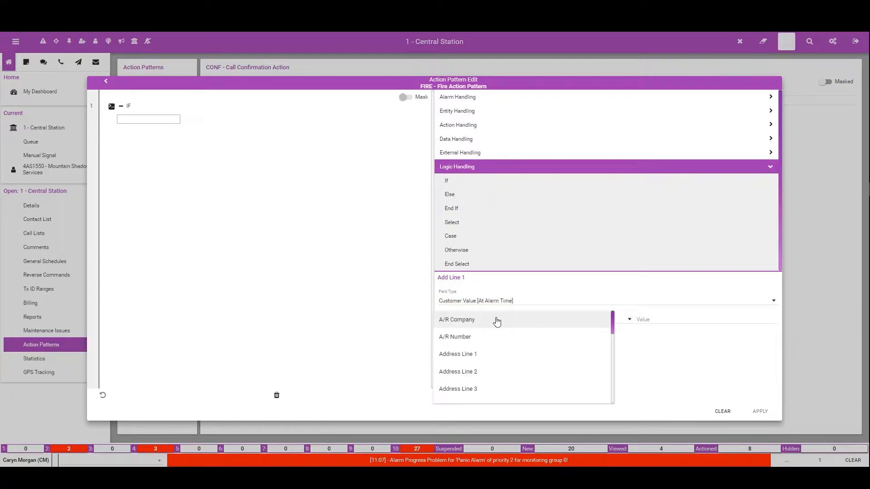
scroll(506, 355, down, 5)
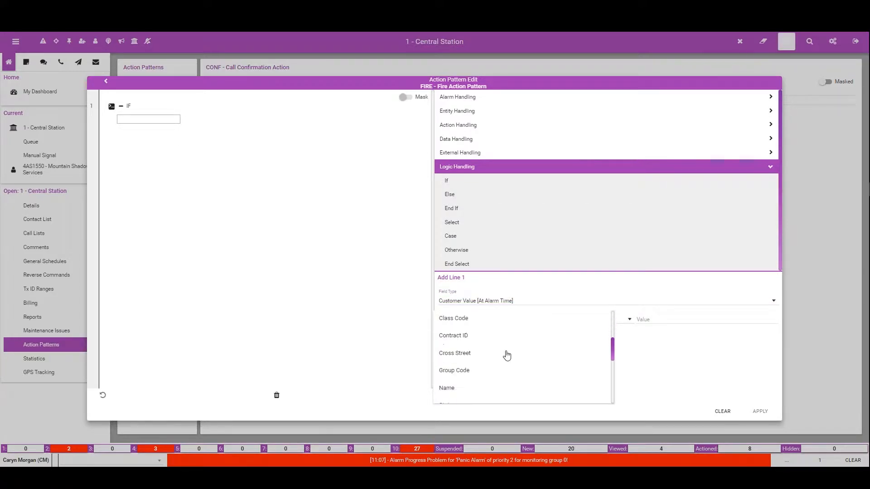
scroll(507, 355, down, 3)
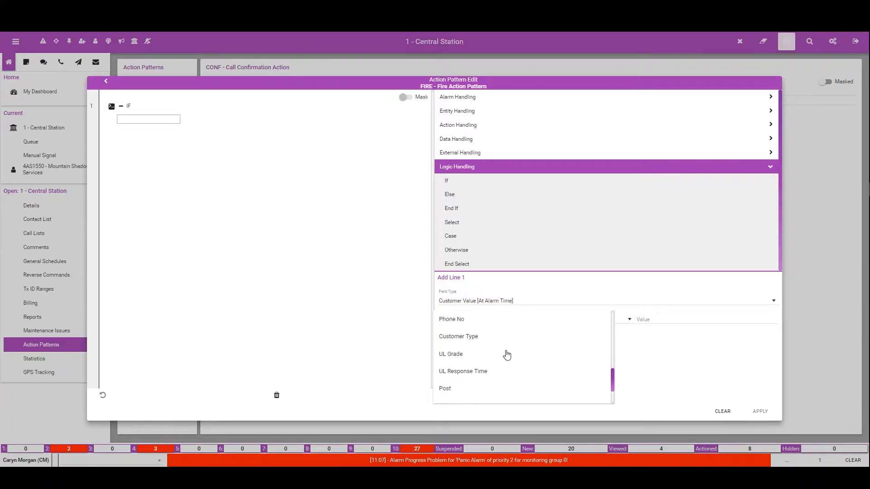
click(608, 336)
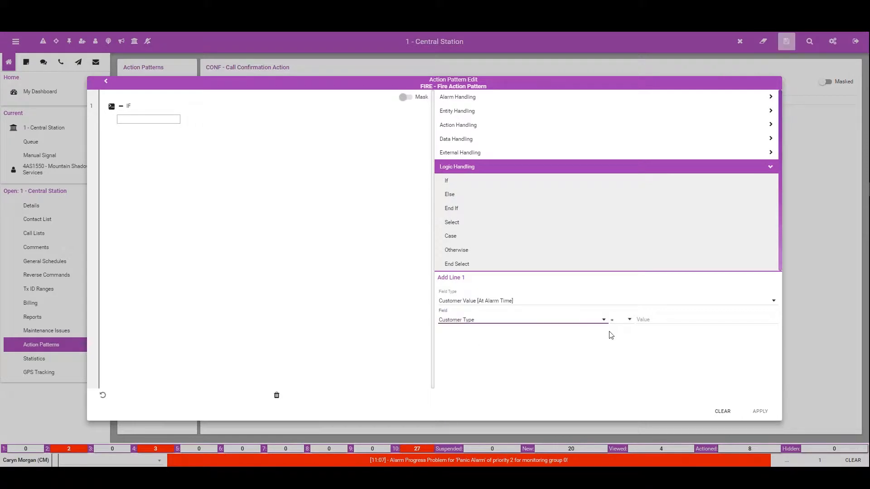
click(644, 318)
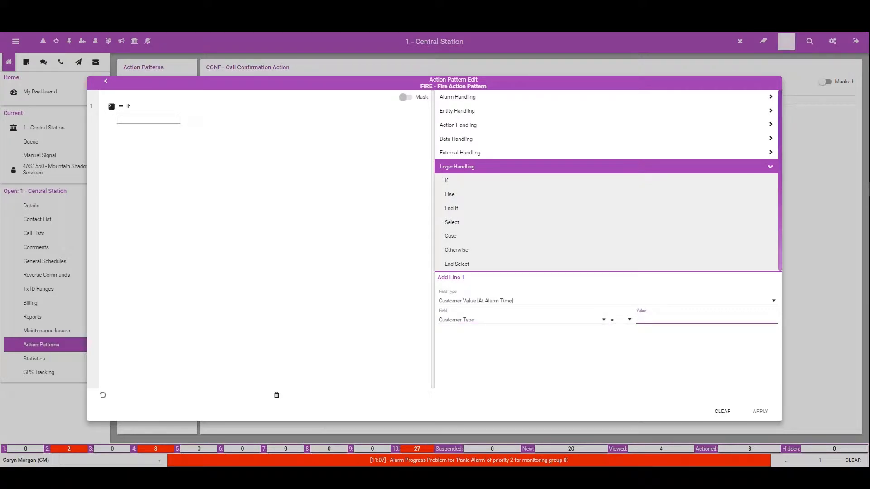
text(RESIDENTIAL)
click(760, 411)
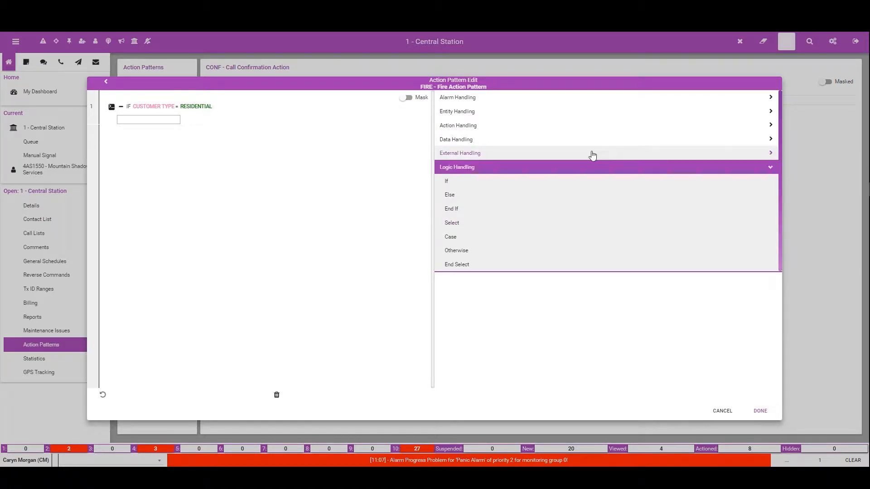
Step: Inside the Residential condition, include the actions from the CONF pattern in category 1: Fire
click(467, 101)
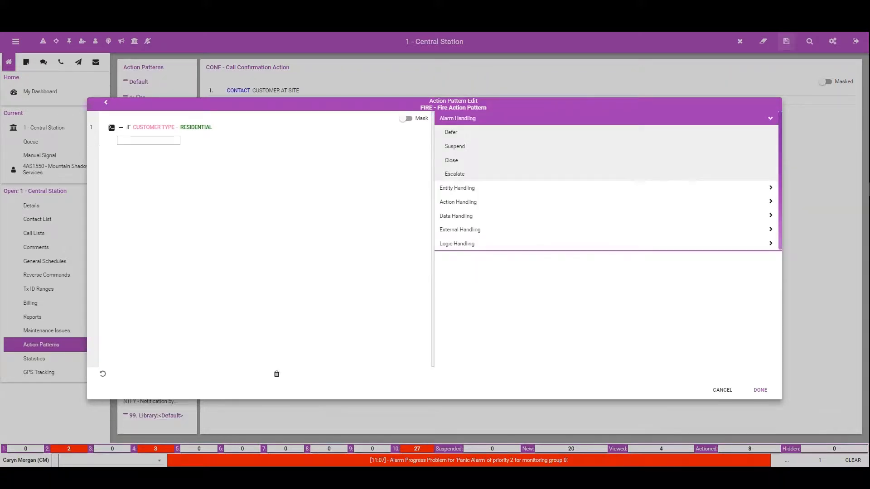
click(462, 202)
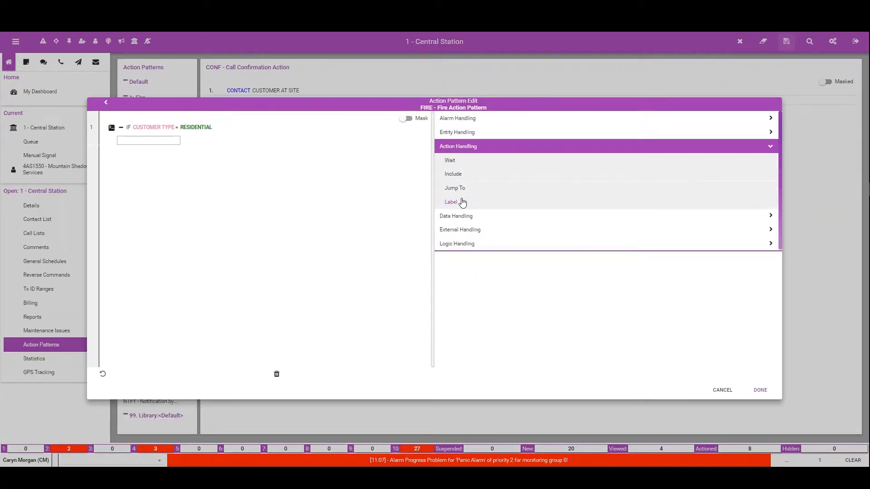
click(455, 175)
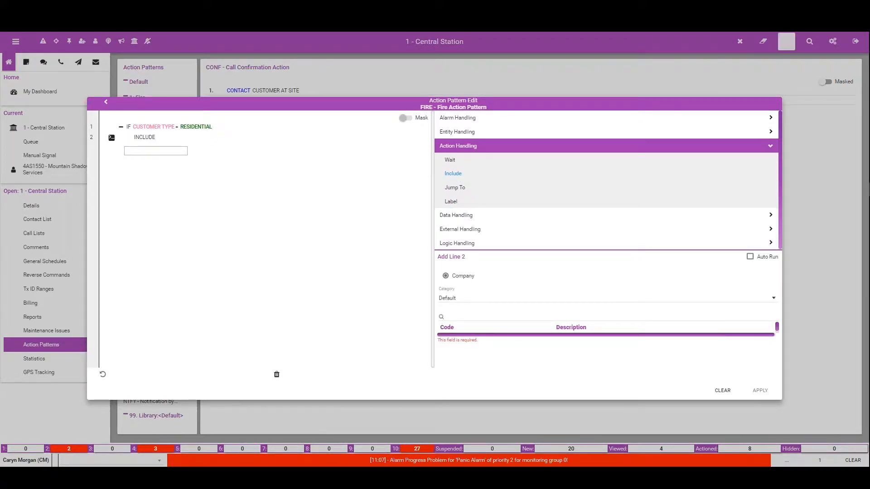
click(474, 301)
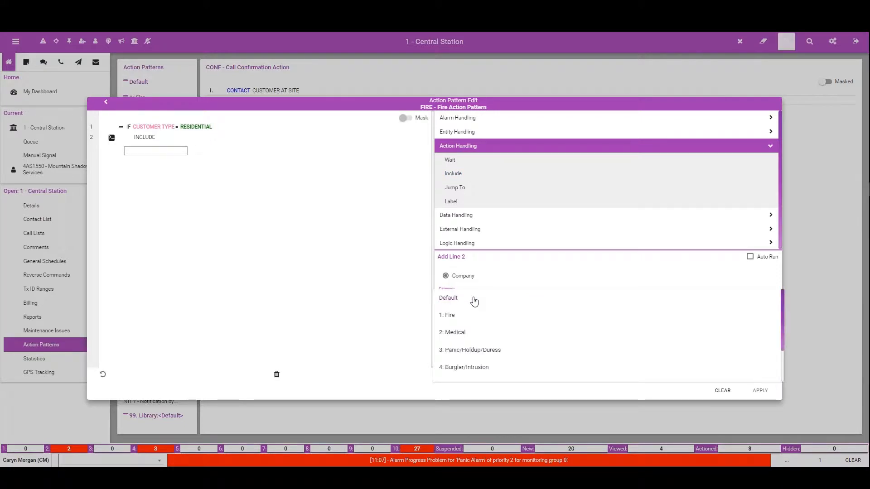
click(453, 315)
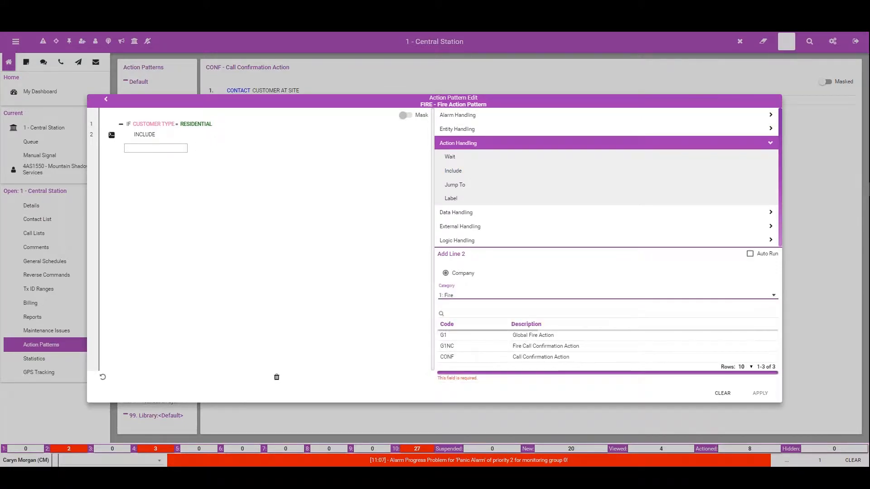
click(496, 360)
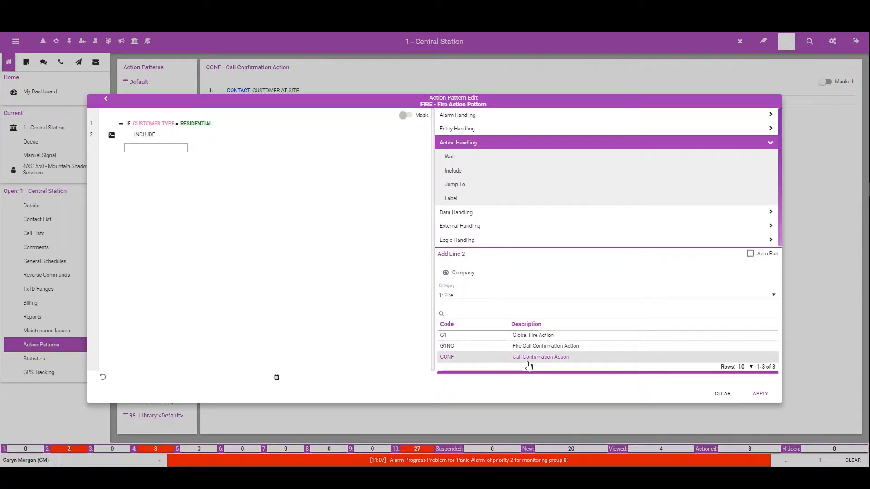
click(760, 393)
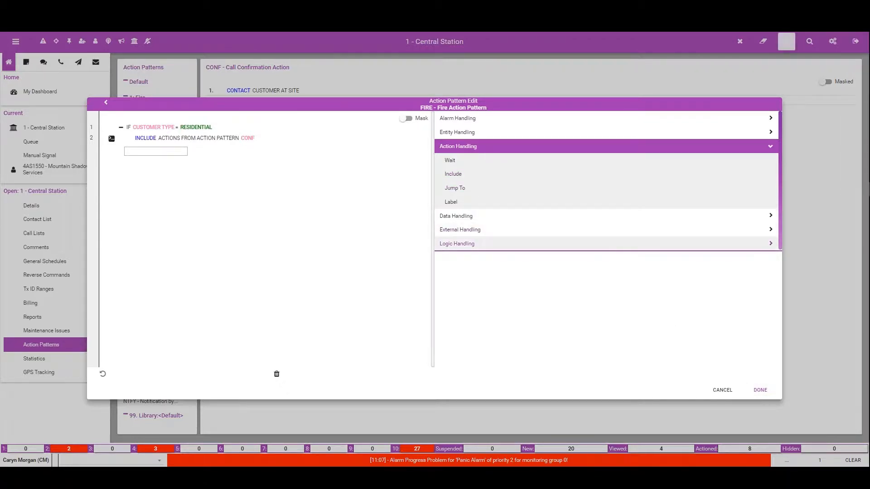
Step: Add an Else branch containing a nested If condition on the status flag Site Test Expired
click(456, 244)
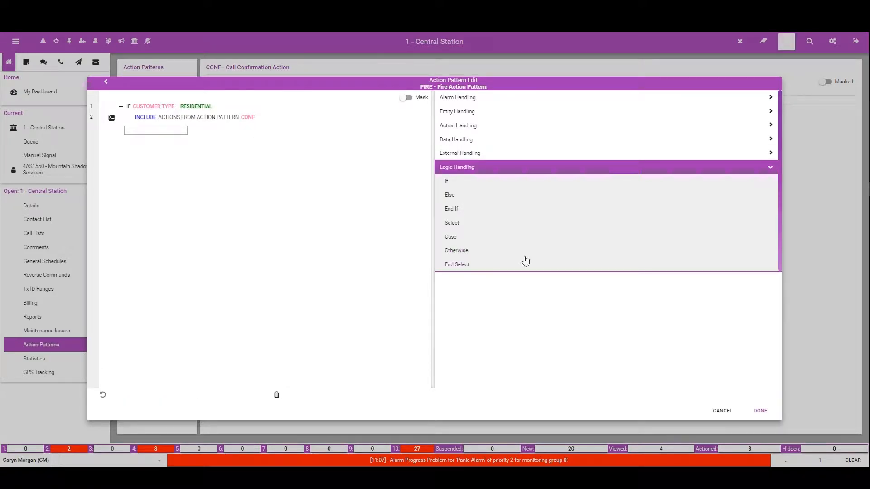
click(453, 198)
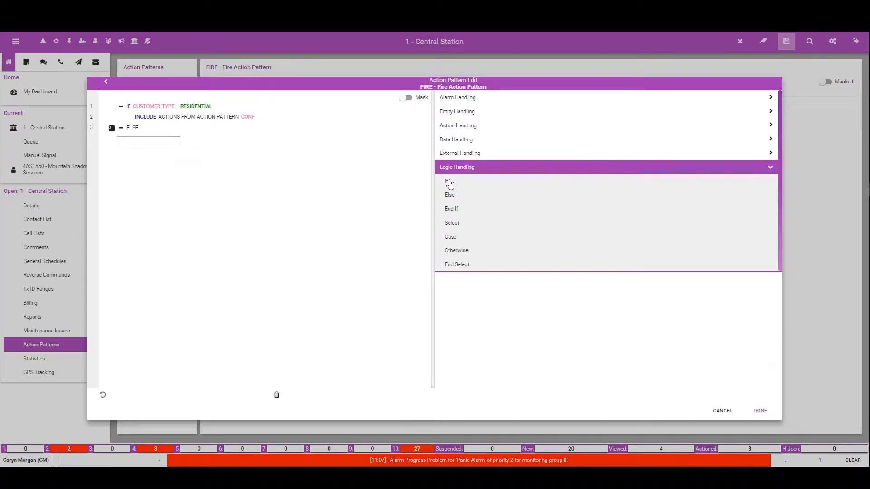
click(451, 183)
click(498, 300)
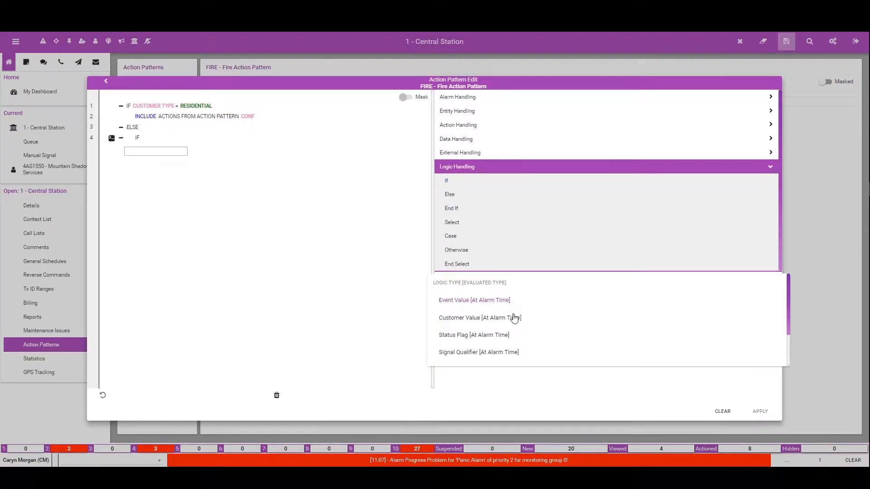
scroll(463, 292, down, 2)
click(463, 290)
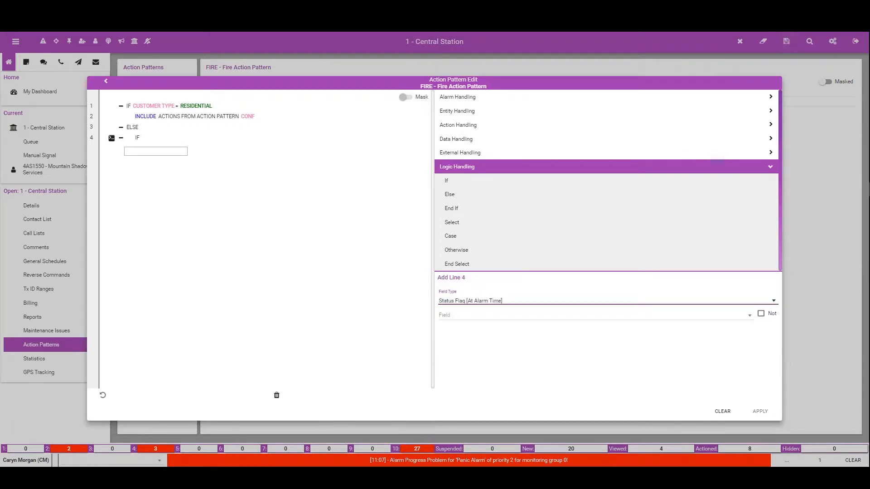
click(466, 320)
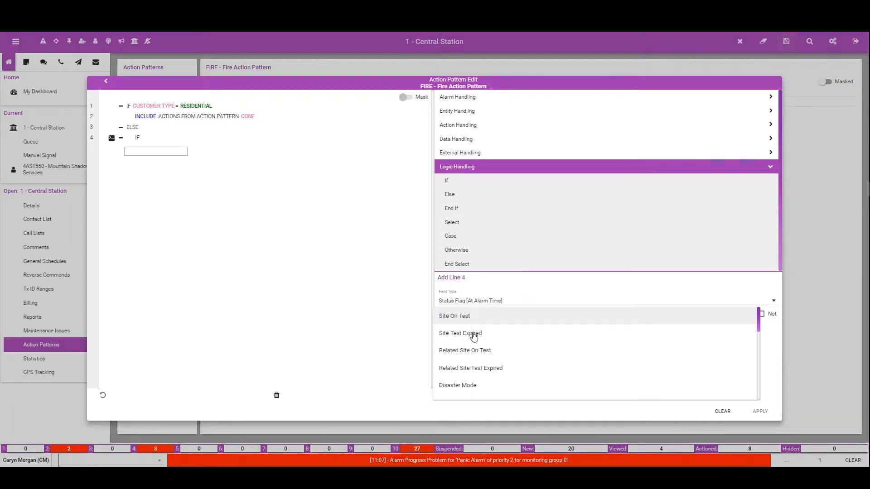
click(472, 334)
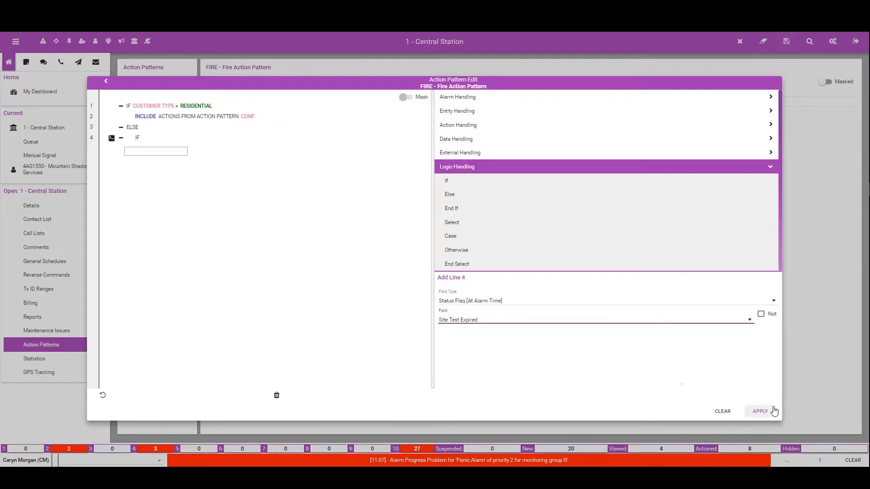
click(761, 412)
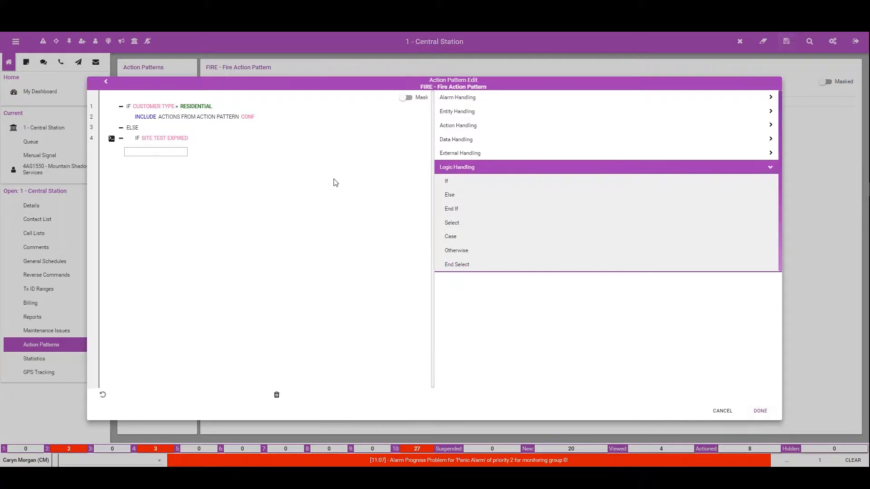
Step: Under the Site Test Expired condition, include the actions from the category 1: Fire pattern CONF
click(465, 127)
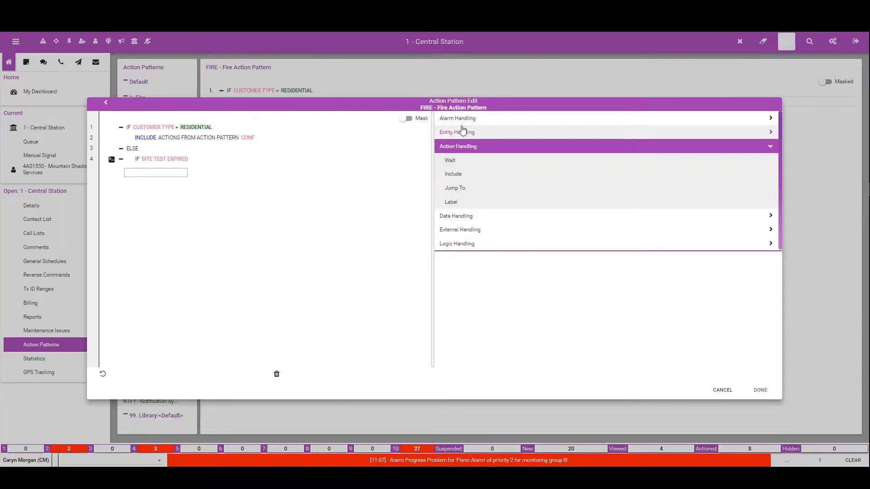
click(463, 174)
click(476, 297)
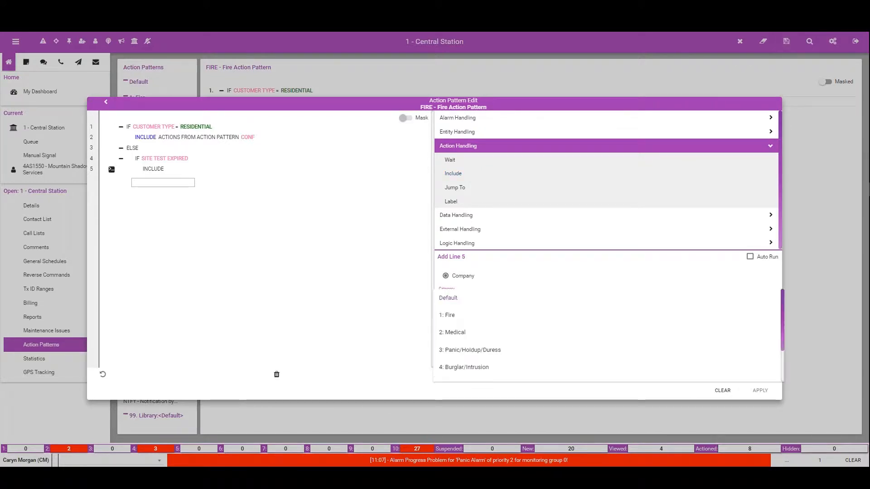
click(481, 317)
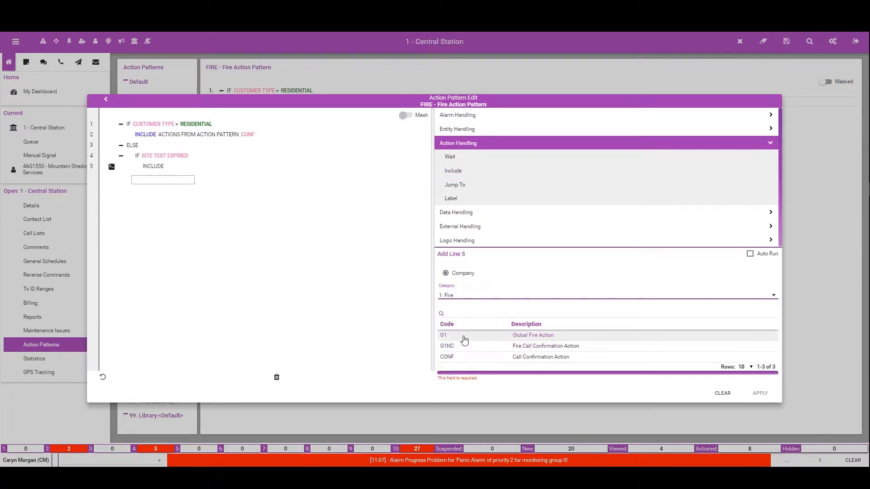
click(464, 336)
click(451, 358)
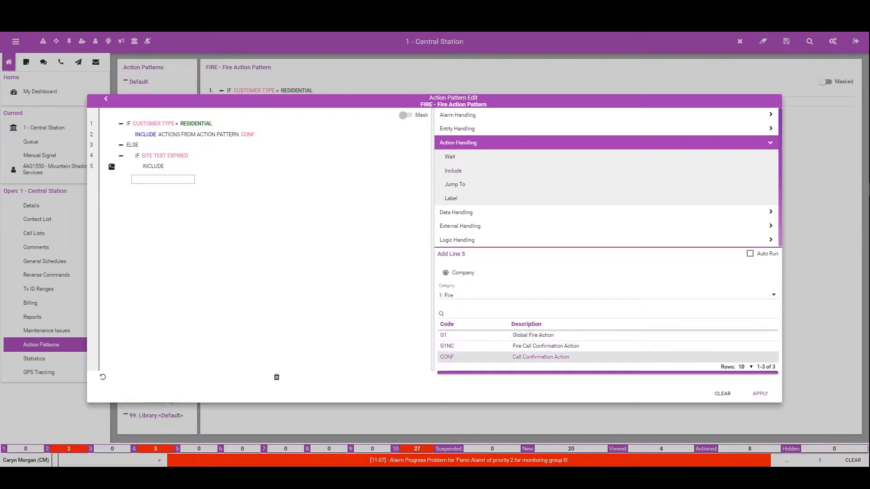
click(760, 394)
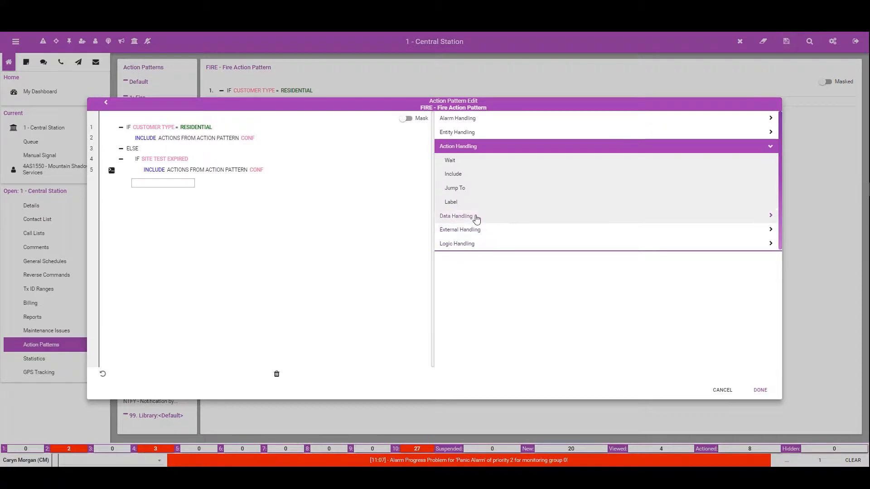
Step: Add an Else branch to the Site Test Expired condition with a command contacting the authority type Fire
click(464, 247)
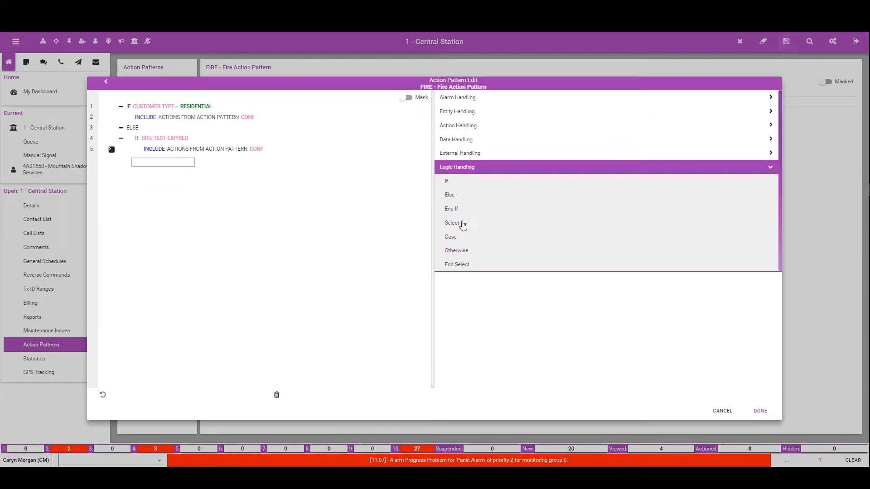
click(449, 198)
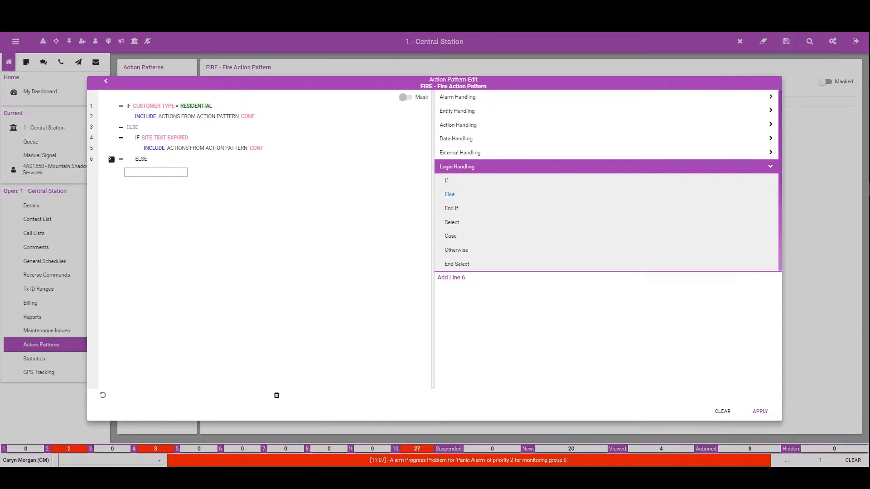
click(453, 111)
click(454, 154)
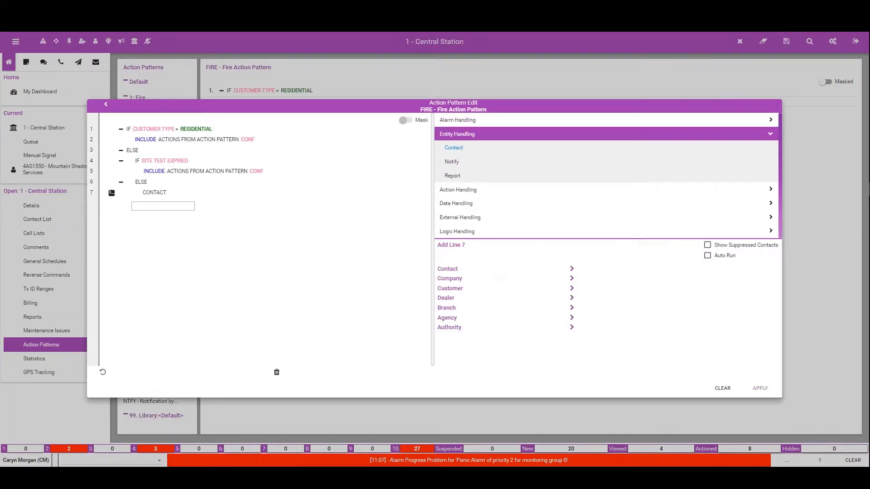
click(453, 328)
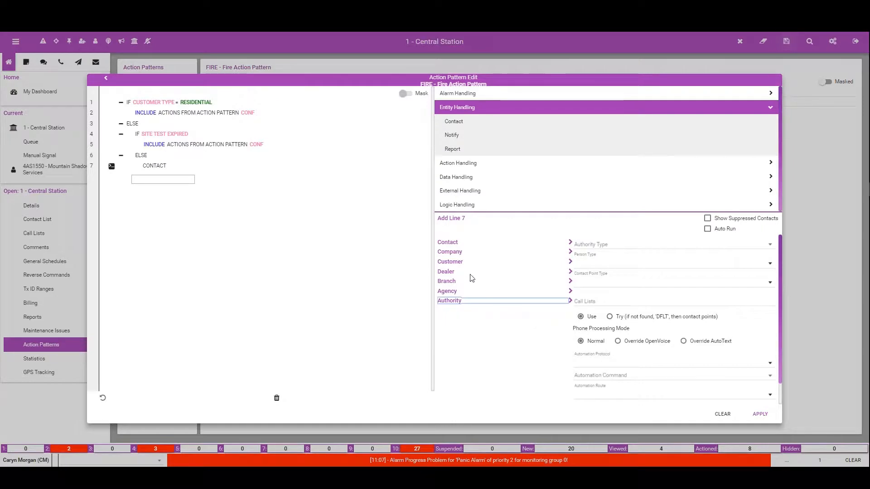
click(594, 244)
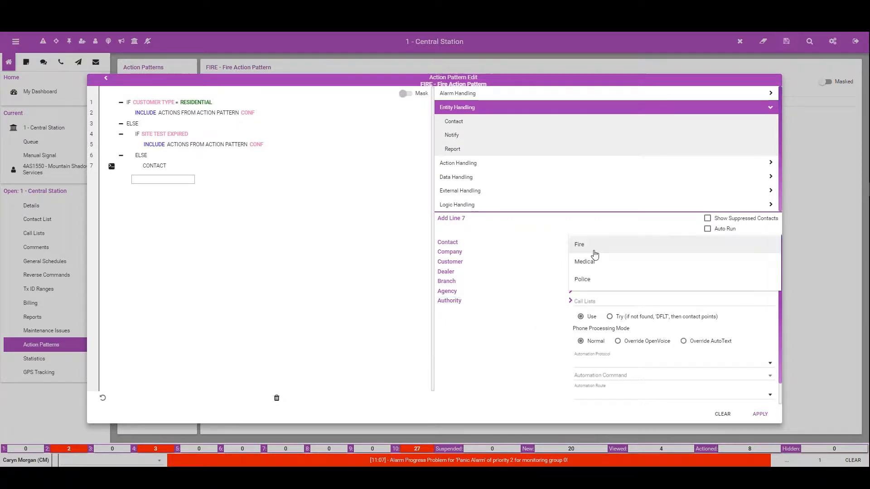
click(580, 248)
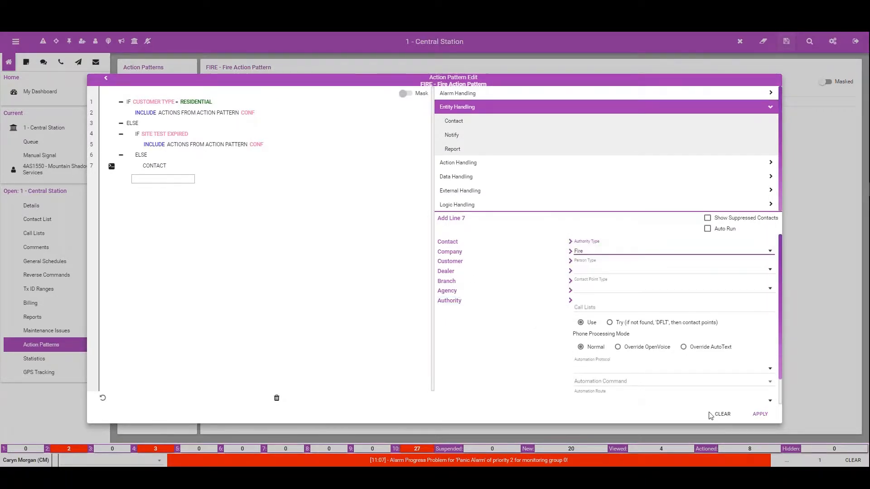
click(760, 414)
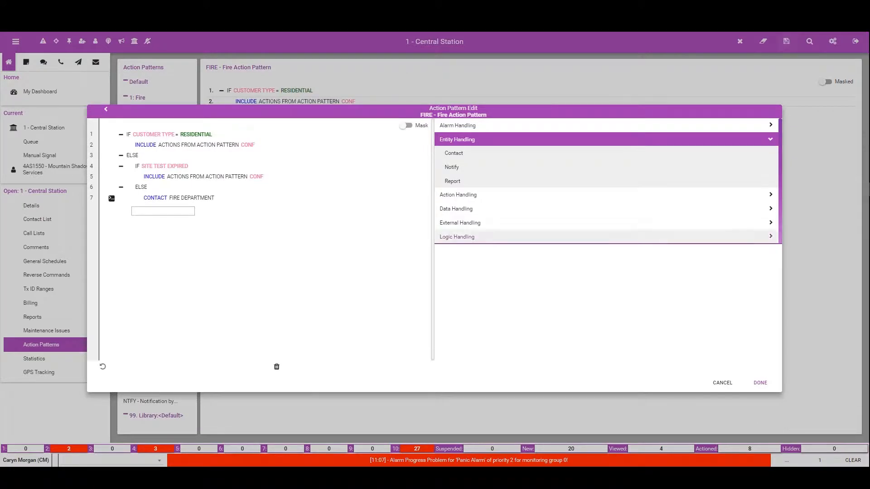
Step: Under the inner Else branch, add a Contact command for the customer with contact point type Site
click(453, 153)
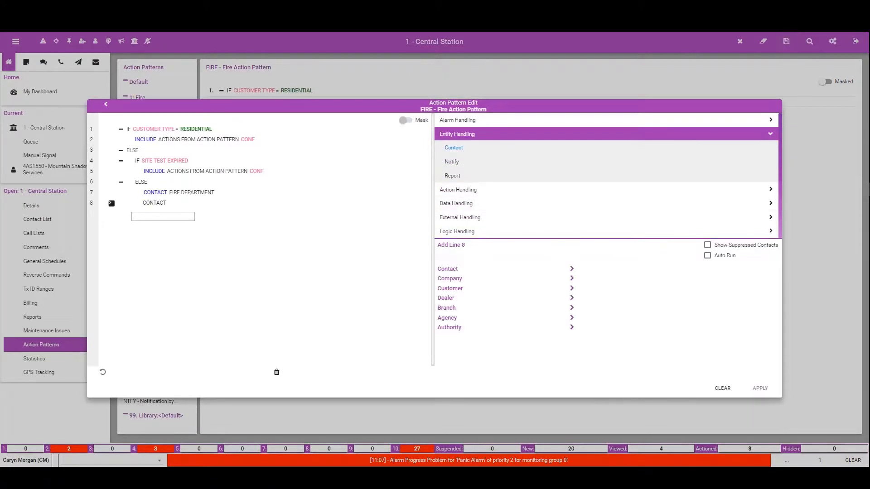
click(451, 288)
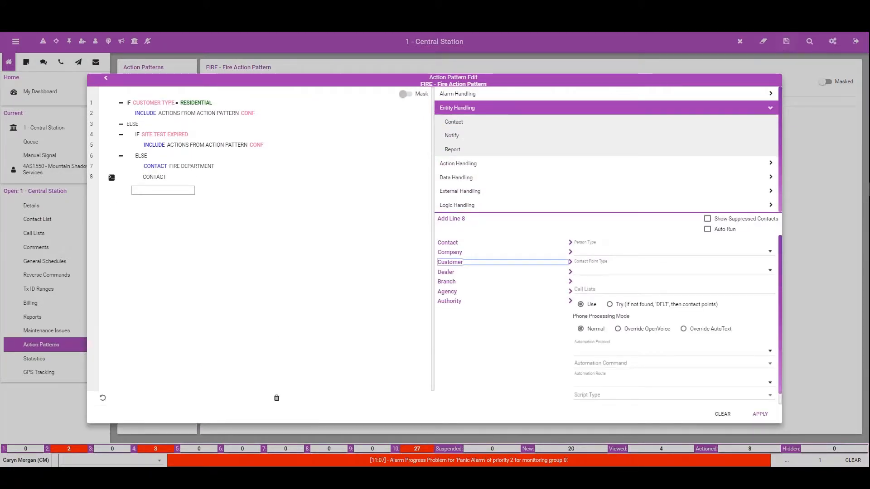
click(589, 271)
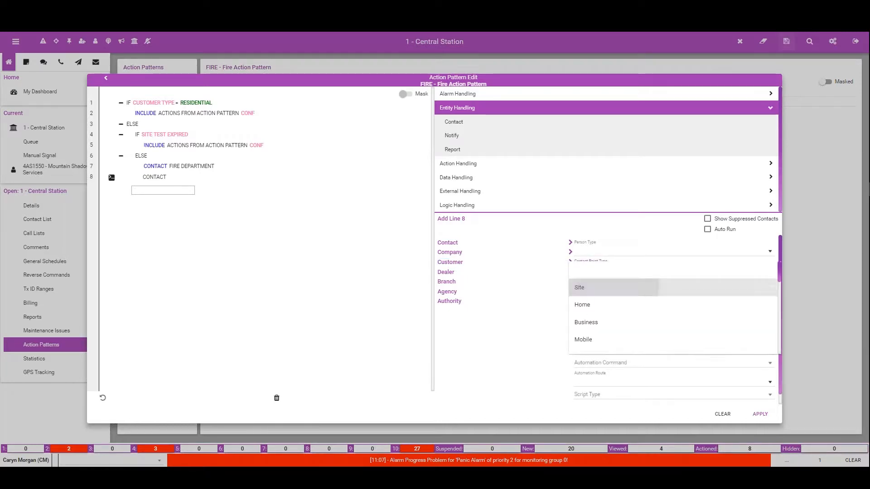
click(585, 286)
click(761, 414)
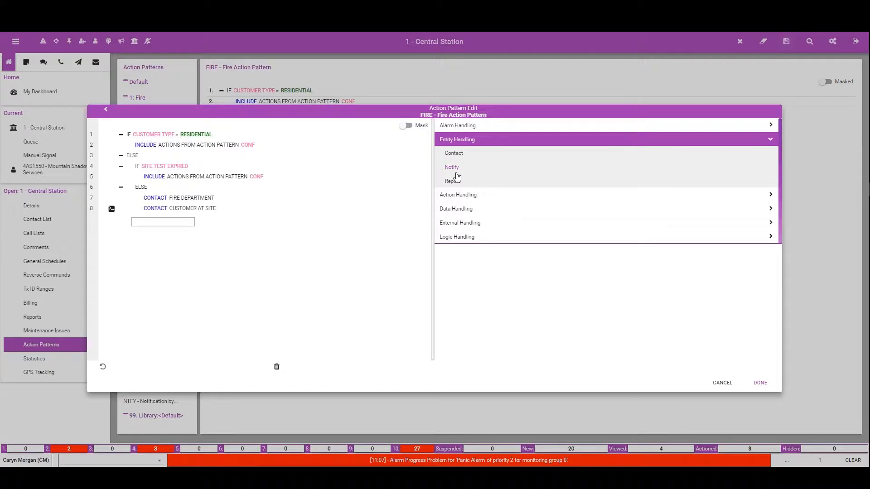
Step: Close both the Site Test Expired and Residential conditions with End If lines
click(451, 236)
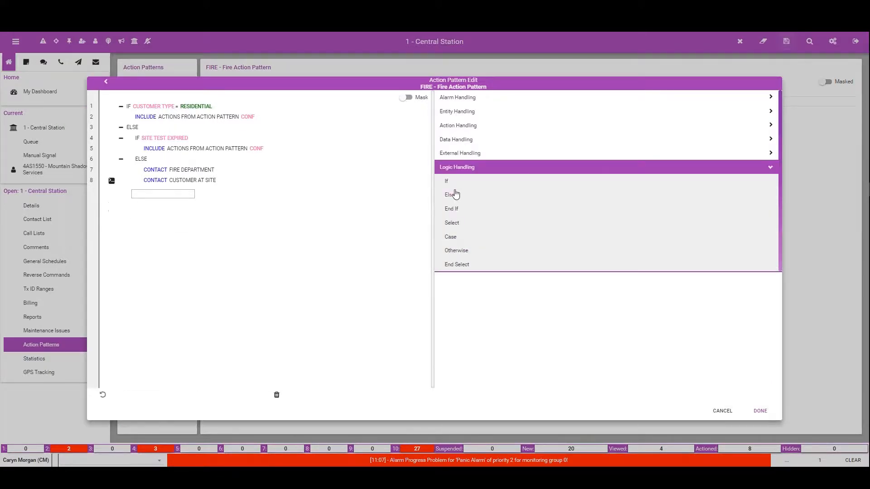
click(452, 209)
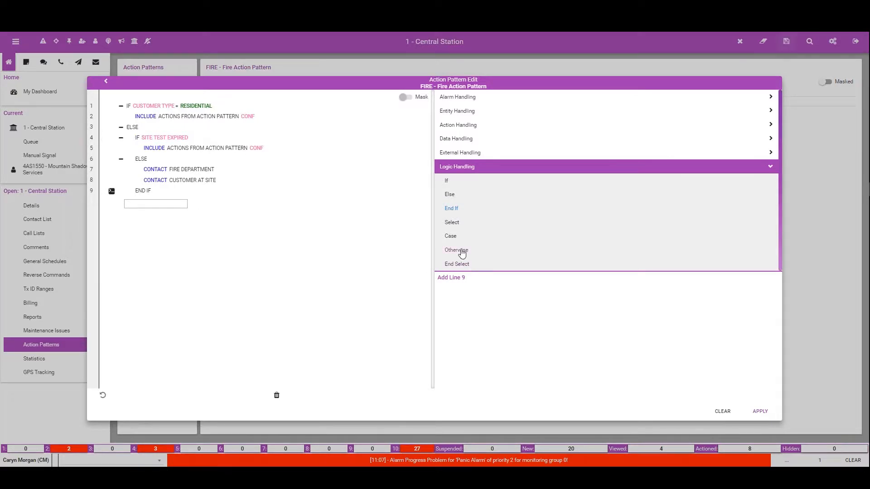
click(760, 411)
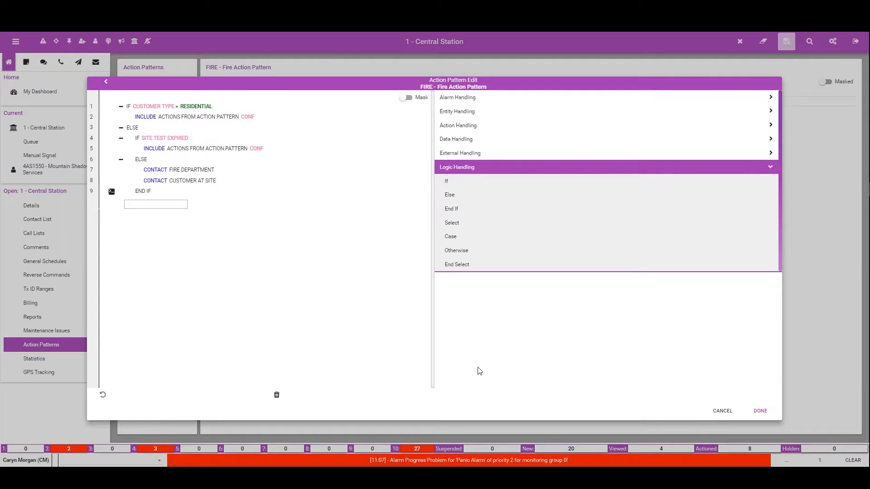
click(451, 209)
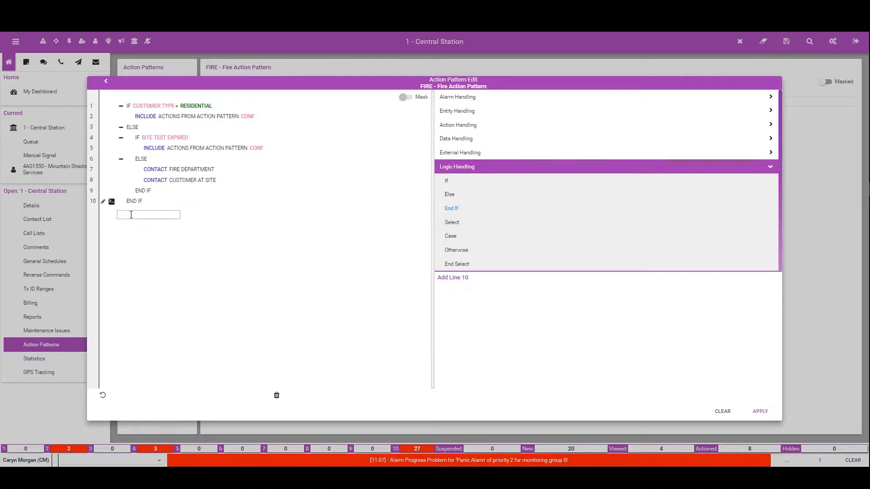
click(131, 216)
text(co)
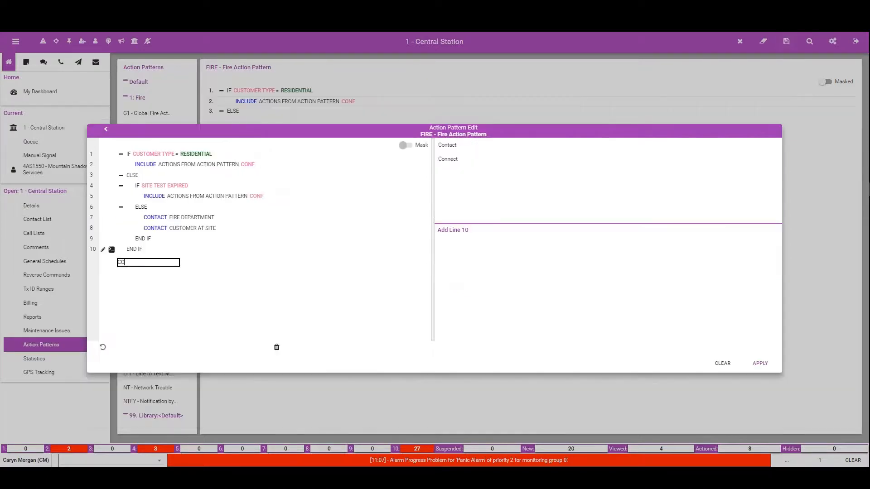
text(ntact)
key(Return)
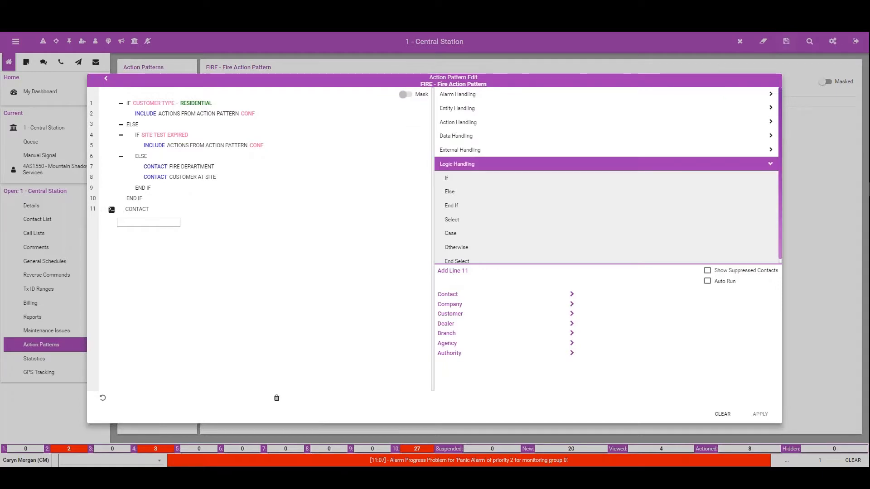
click(139, 210)
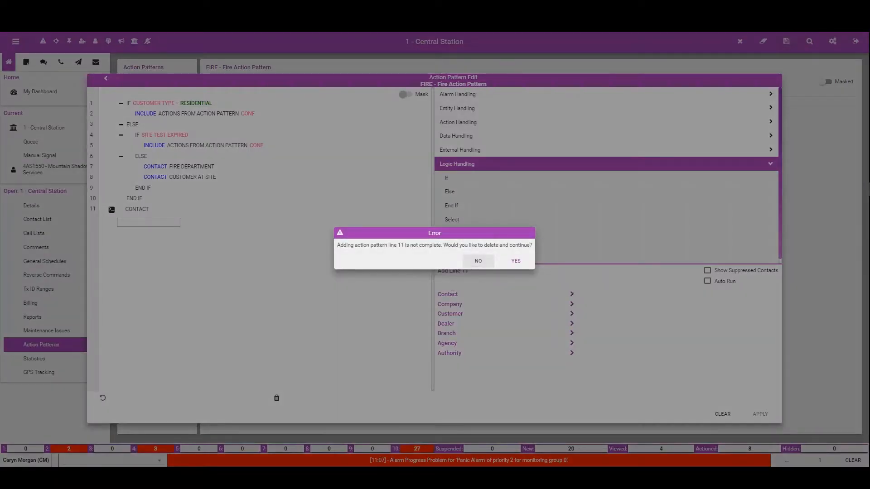
click(516, 260)
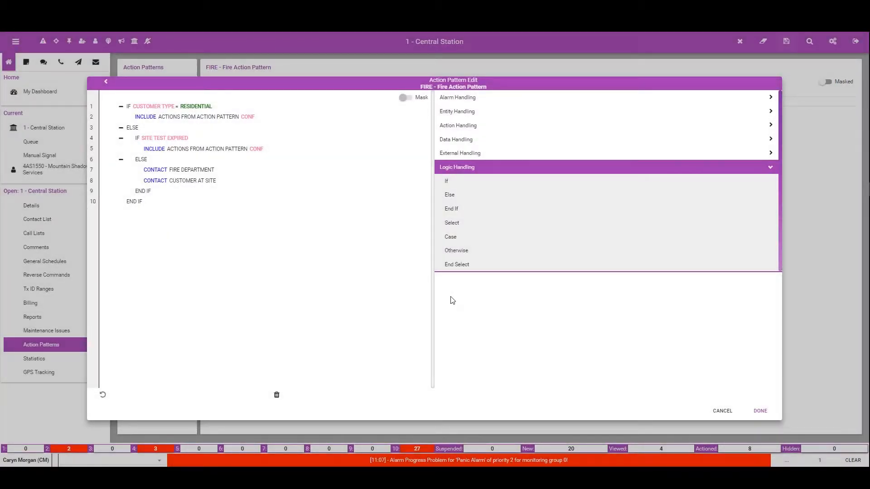
Step: After the final End If, add a Contact command for the customer with person type Keyholder
click(137, 211)
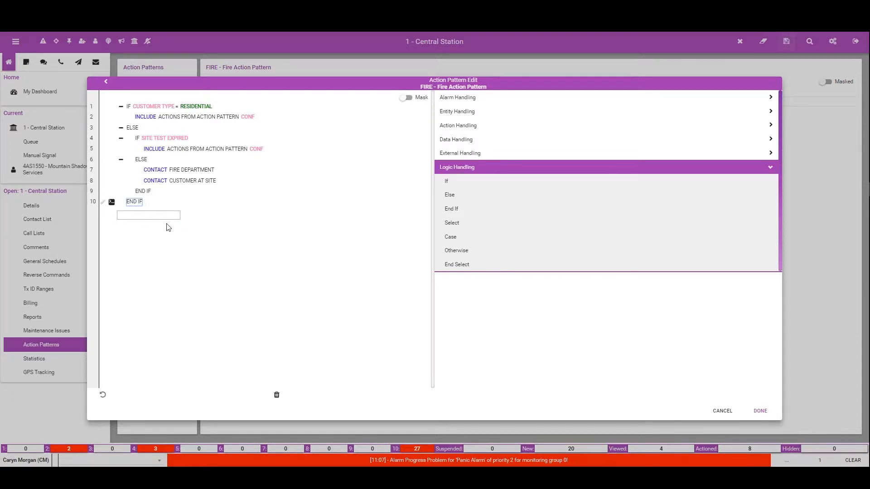
click(444, 113)
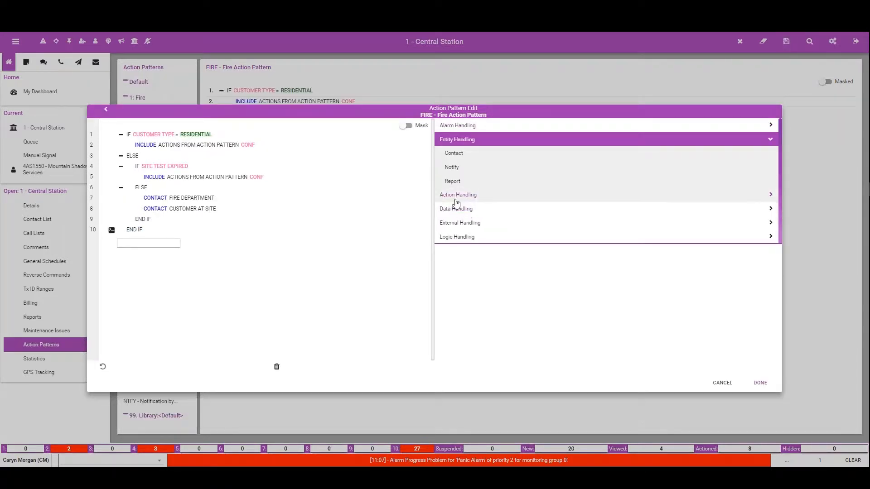
click(454, 153)
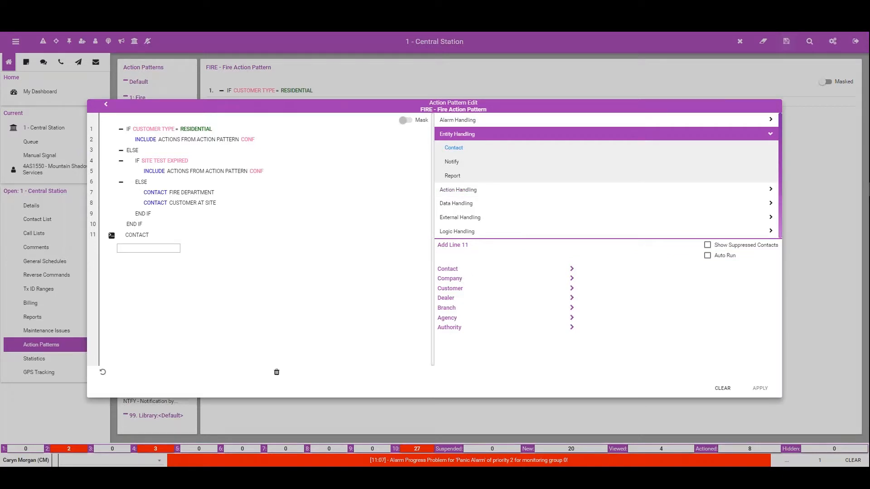
click(571, 289)
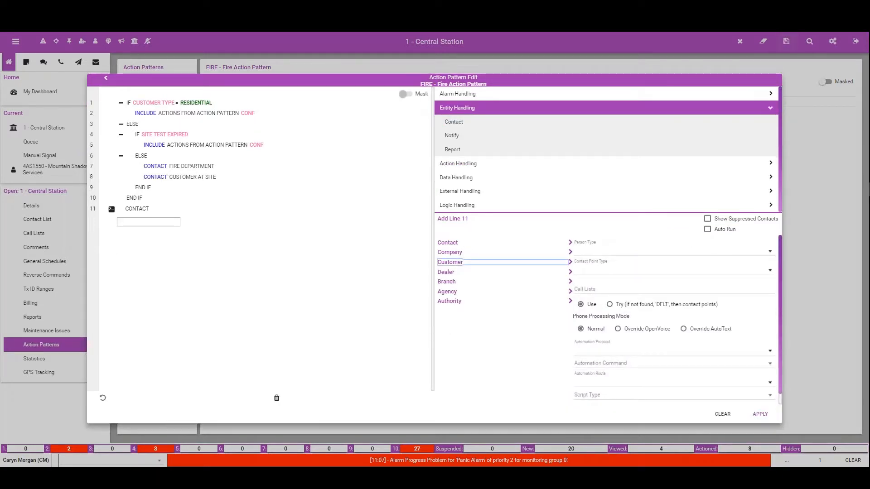
click(594, 268)
scroll(611, 326, down, 3)
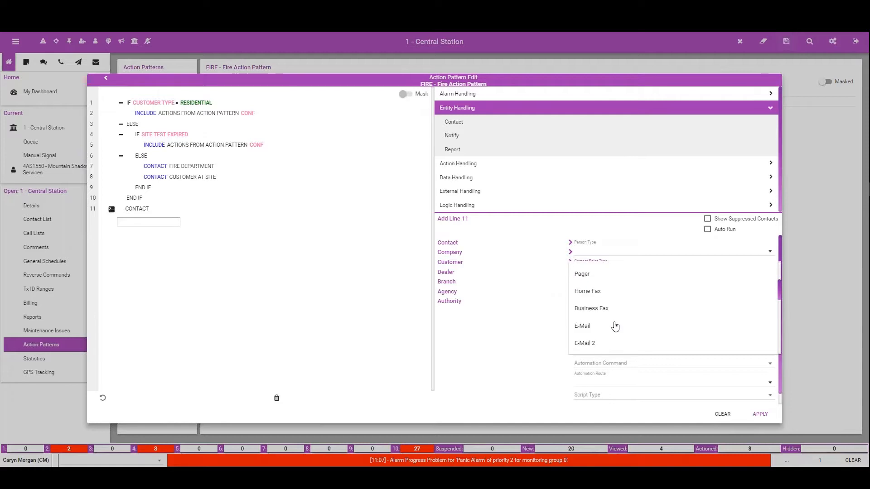
click(584, 246)
click(586, 252)
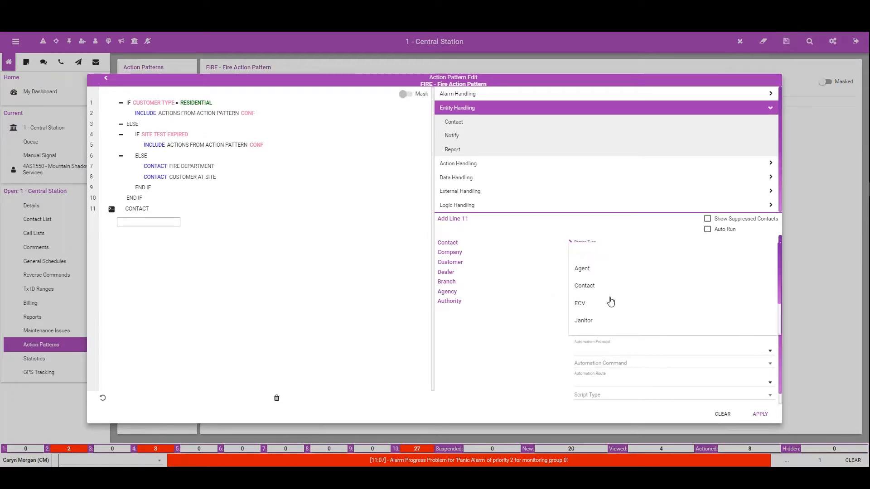
scroll(605, 302, down, 2)
click(606, 296)
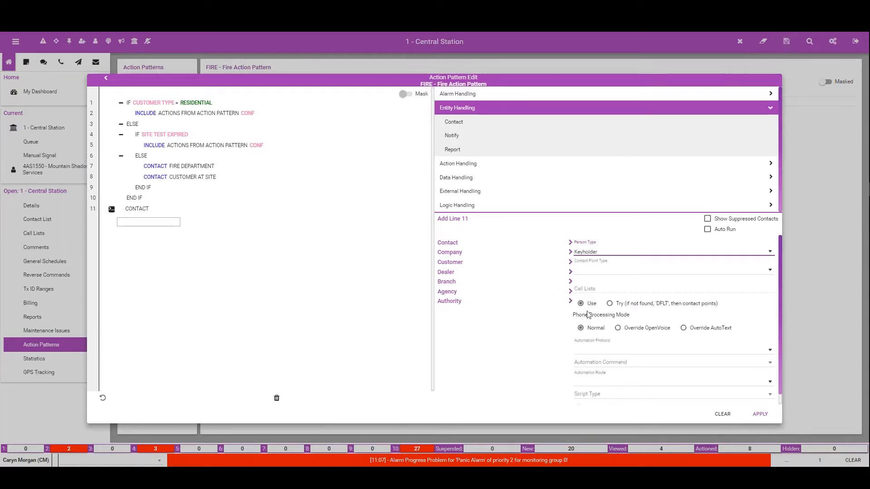
click(759, 413)
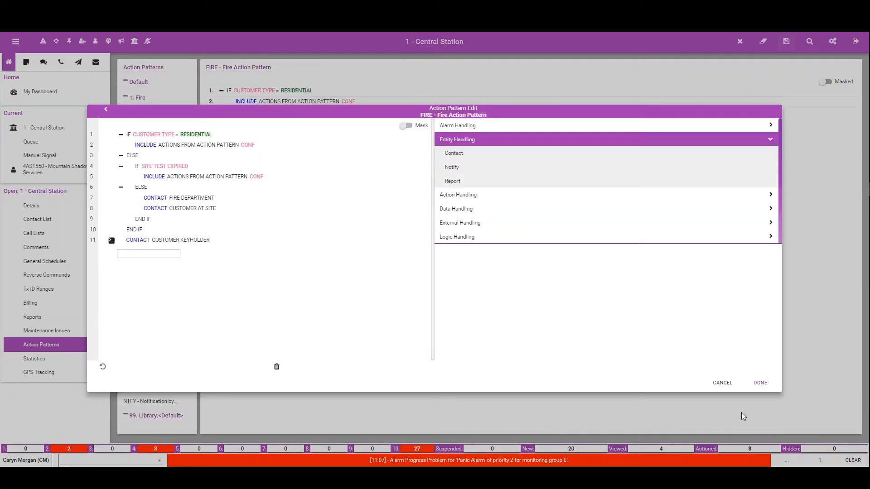
Step: Add an alarm Close command without a resolution code as the last line and save the FIRE action pattern
click(470, 130)
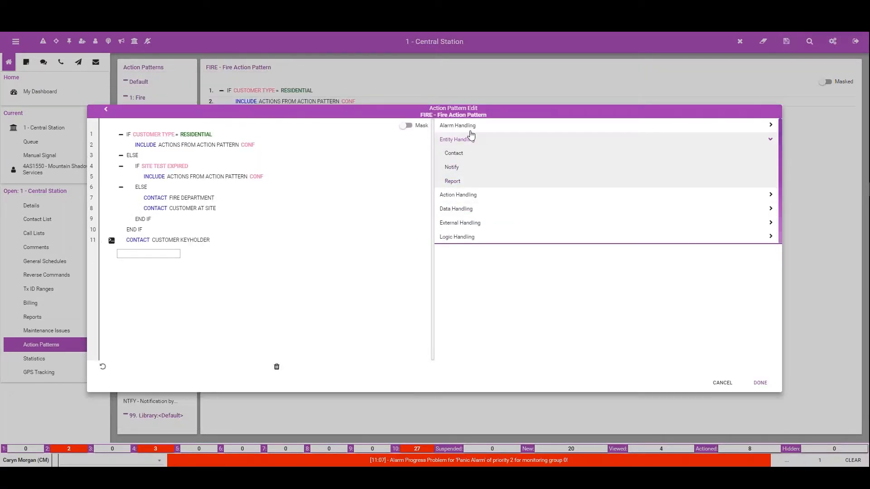
click(451, 160)
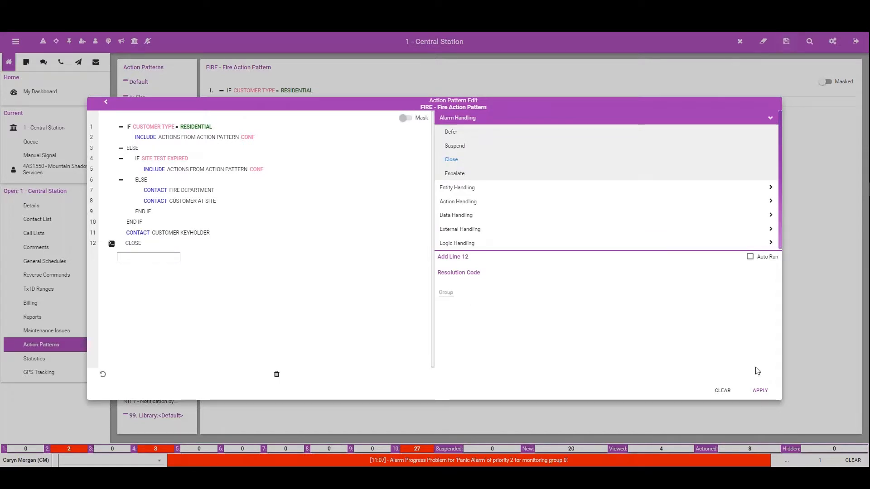
click(764, 397)
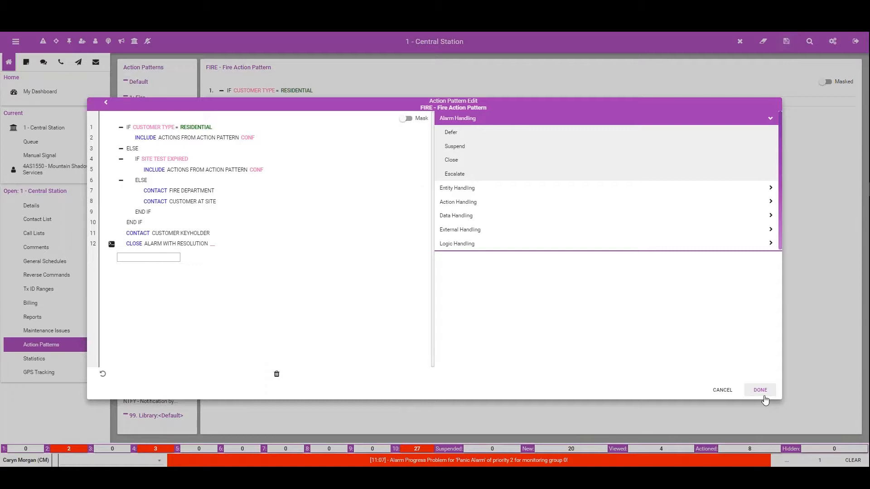
click(765, 391)
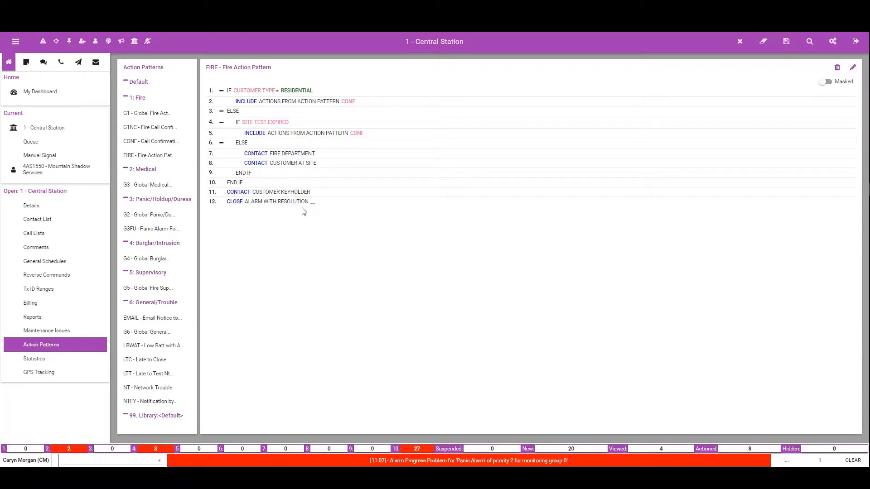
click(790, 47)
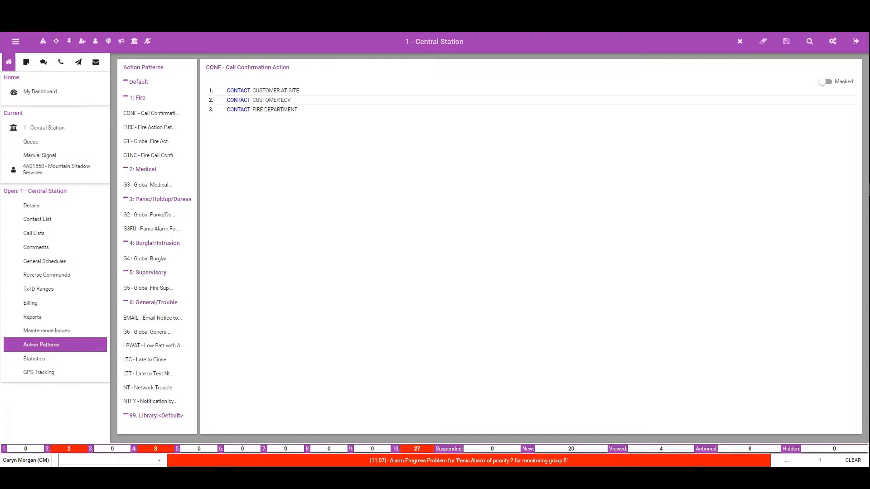
Step: Display the G1 - Global Fire Action pattern with masking on and open it for editing
click(147, 141)
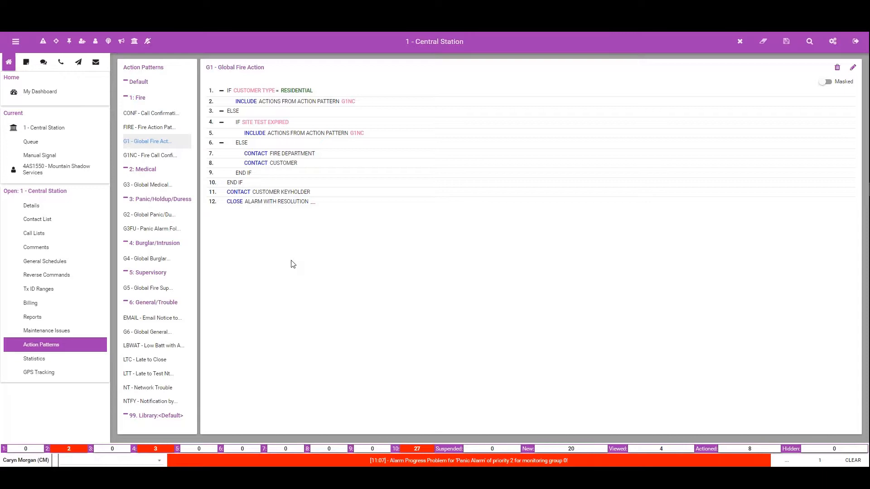
click(829, 82)
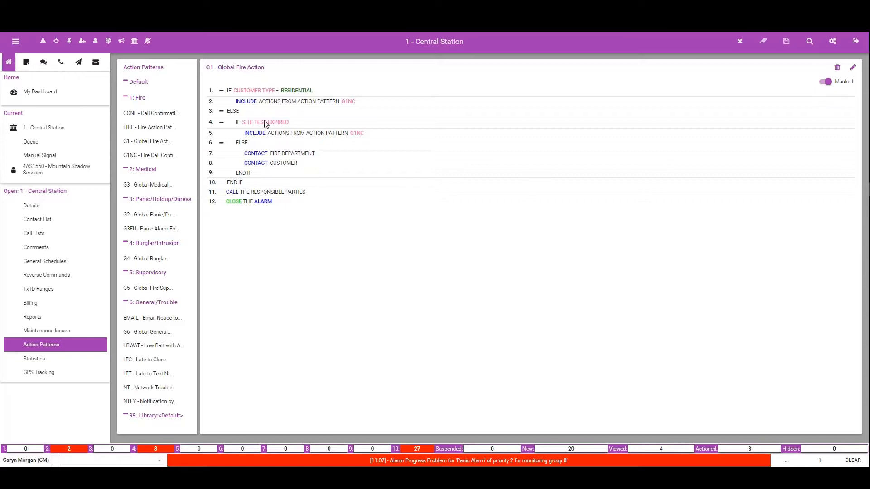
click(853, 67)
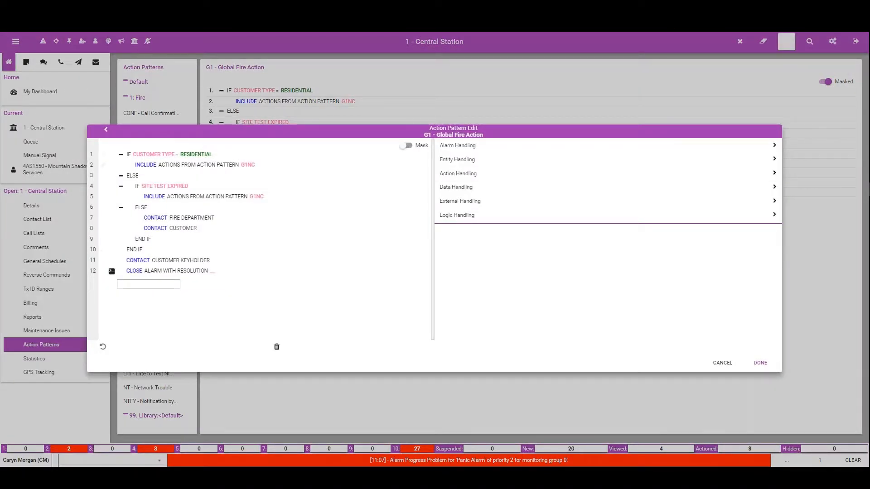
Step: Mask the customer type condition on line 1 with the text CHECK CUSTOMER TYPE FOR RESIDENTIAL
click(201, 158)
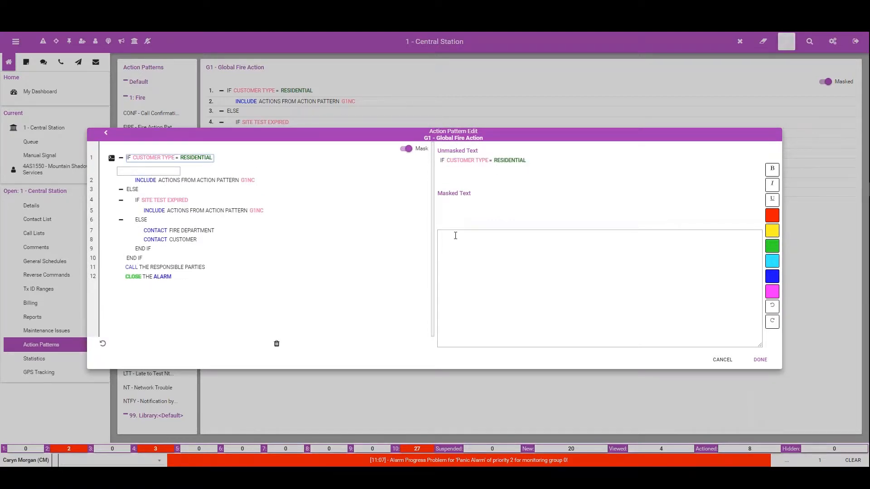
click(455, 237)
text(CHEC)
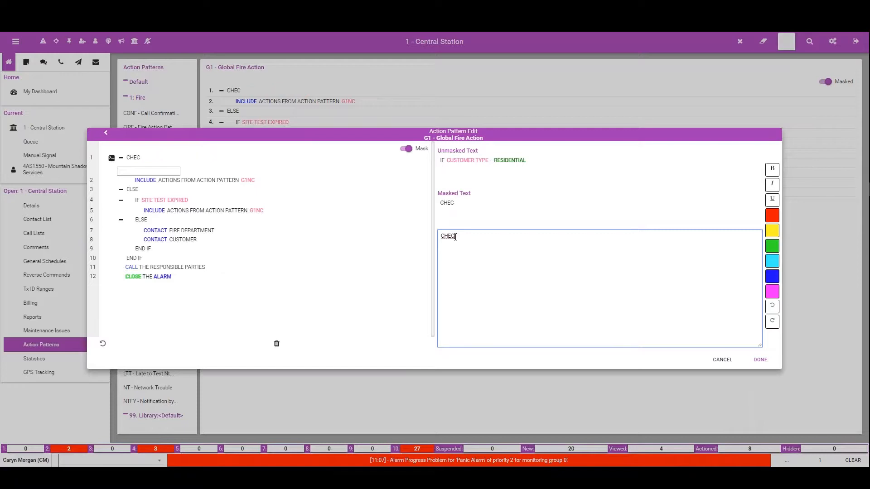
text(K CUSTOMER TYPE)
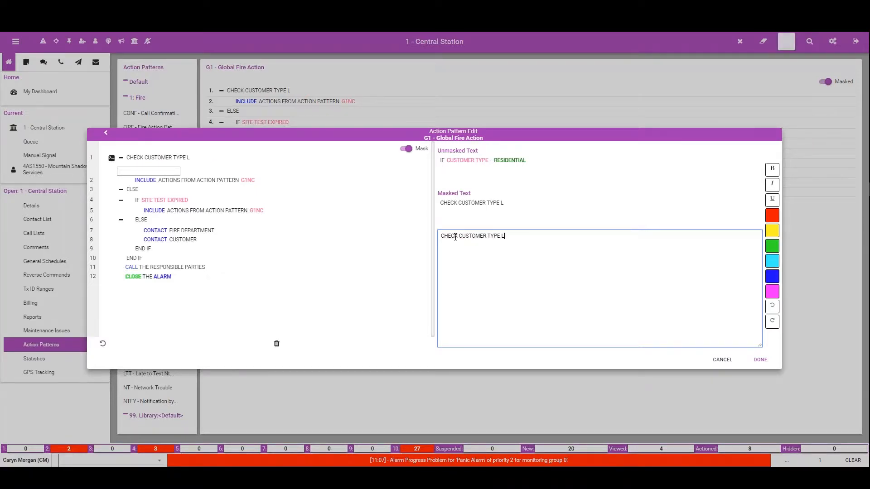
text( FOR RESIDENTIAL)
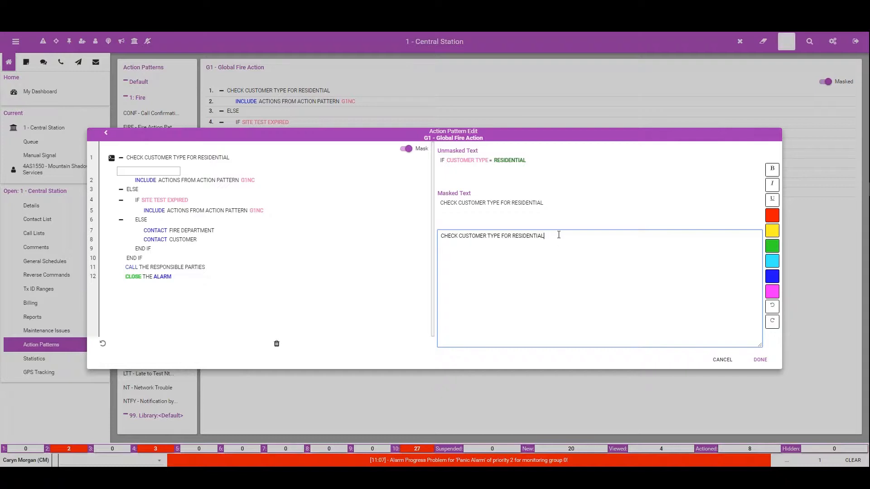
Step: Format the word RESIDENTIAL in line 1's masked text as blue and bold
drag(557, 236, 516, 235)
click(772, 276)
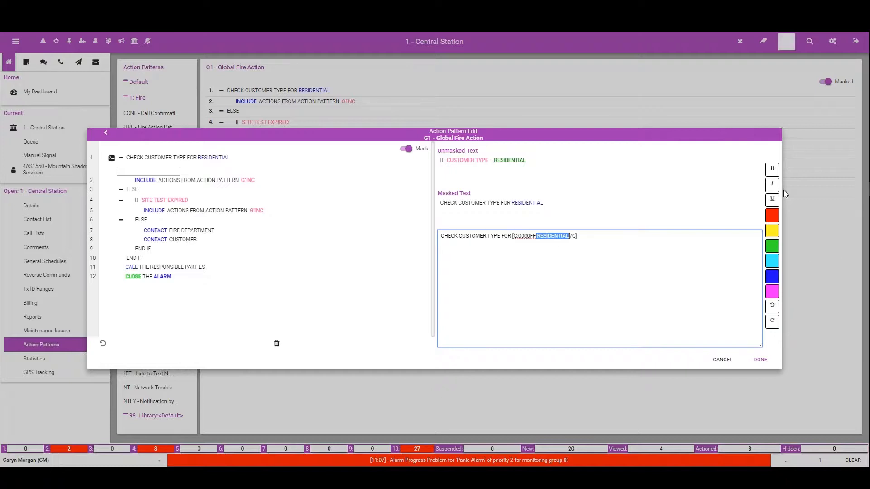
click(772, 168)
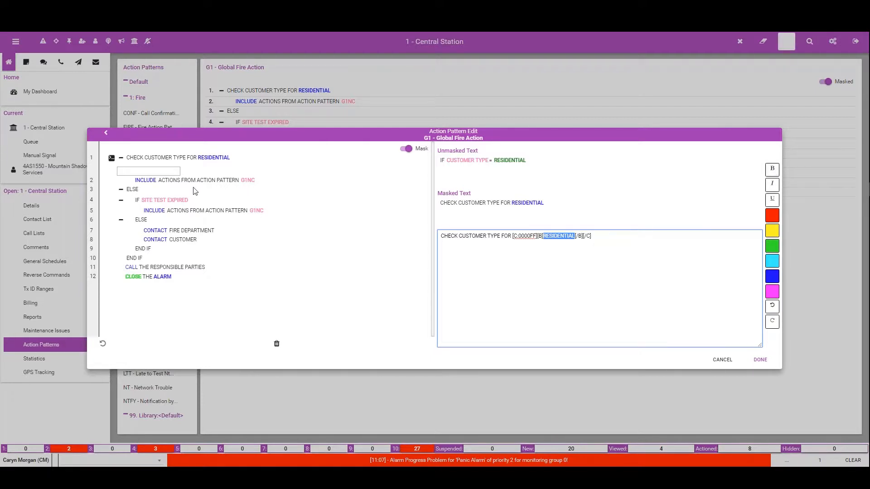
Step: Mask the include command on line 2 with the text CALL TO VERIFY
click(147, 182)
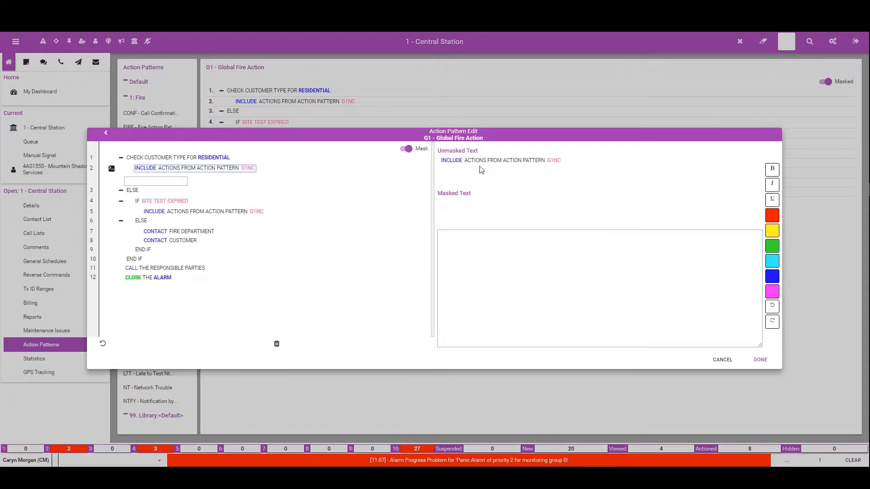
click(456, 244)
text(CALL)
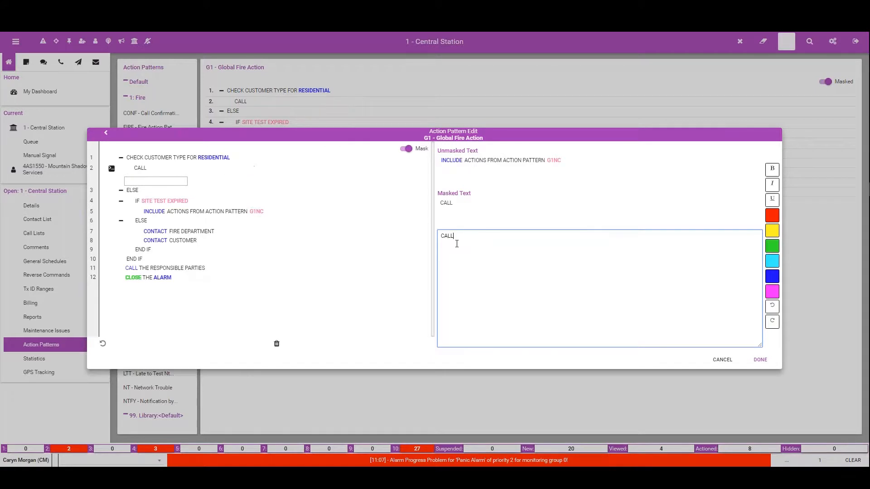
text( TO VERIFY)
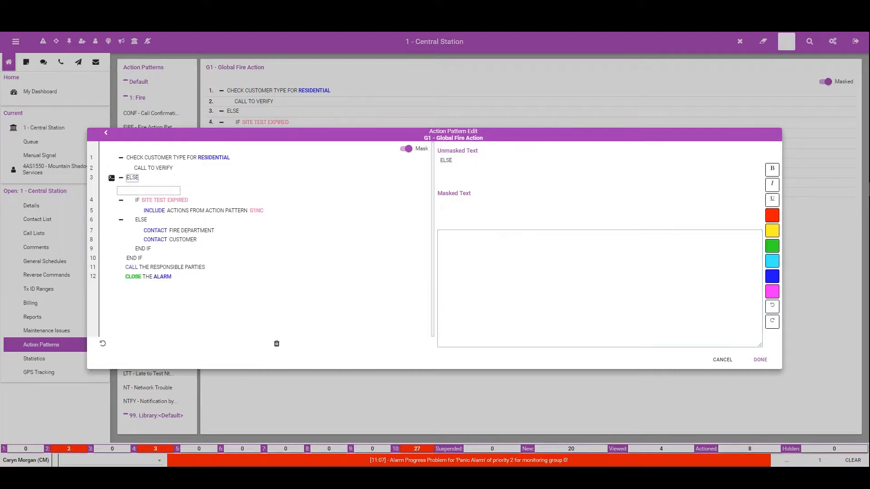
Step: Mask the ELSE on line 3 with the text OTHERWISE
click(133, 191)
click(550, 249)
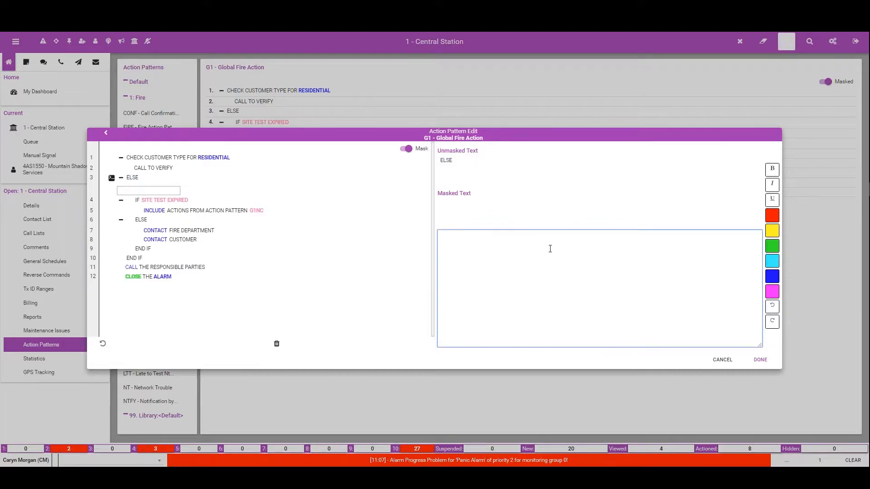
text(OTHERWID)
text(E)
key(BackSpace)
key(BackSpace)
text(SE)
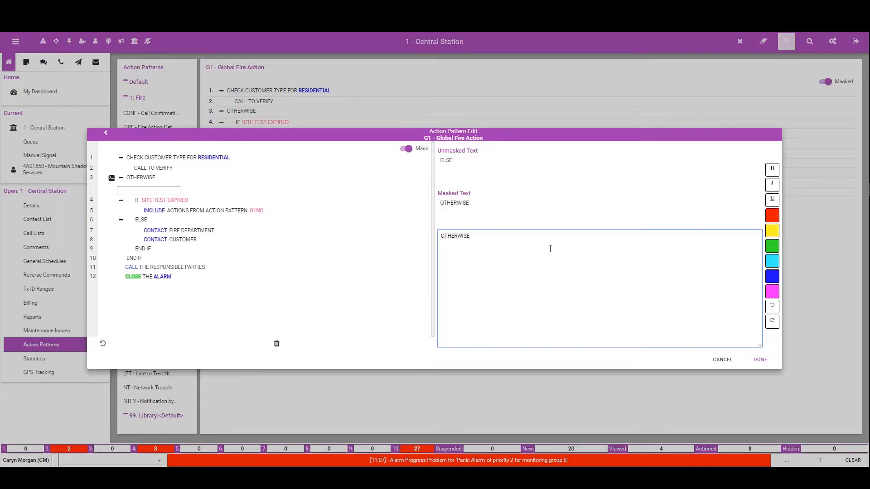
Step: Mask the site test condition on line 4 with the text AUTOMATIC CHECK TO SEE IF THE ON TEST TIME EXPIRED
click(167, 200)
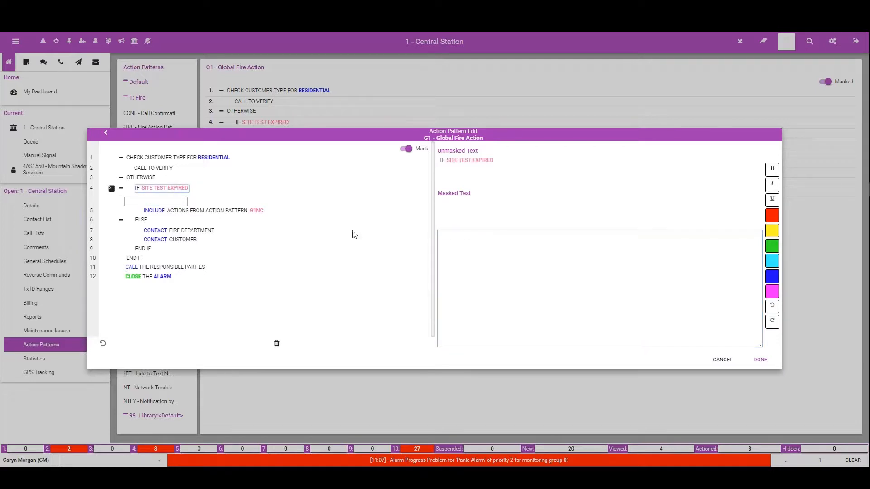
click(459, 233)
text(CHECK CUST)
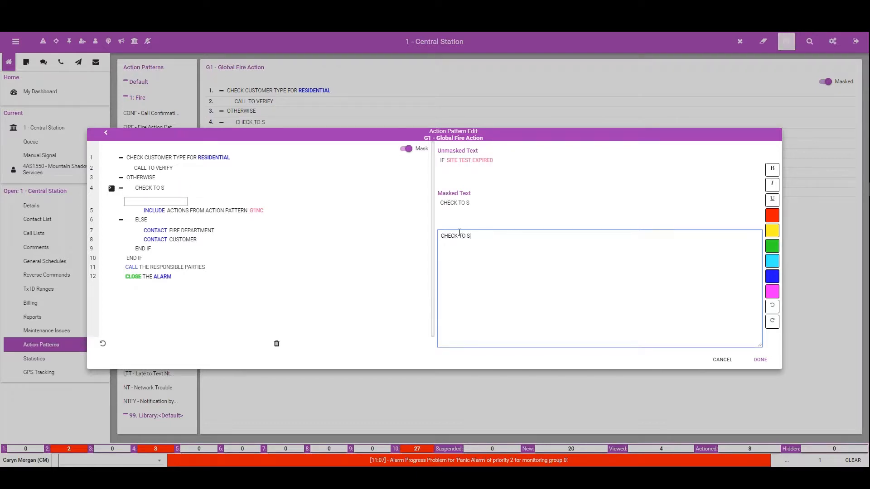
text(O)
key(BackSpace)
key(BackSpace)
key(BackSpace)
key(BackSpace)
key(BackSpace)
key(BackSpace)
key(BackSpace)
key(BackSpace)
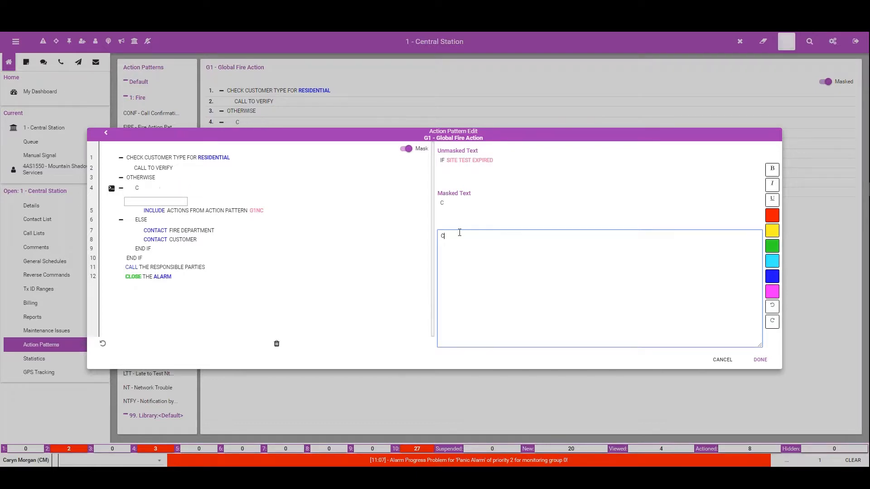
text(AUTOMATIC CHE)
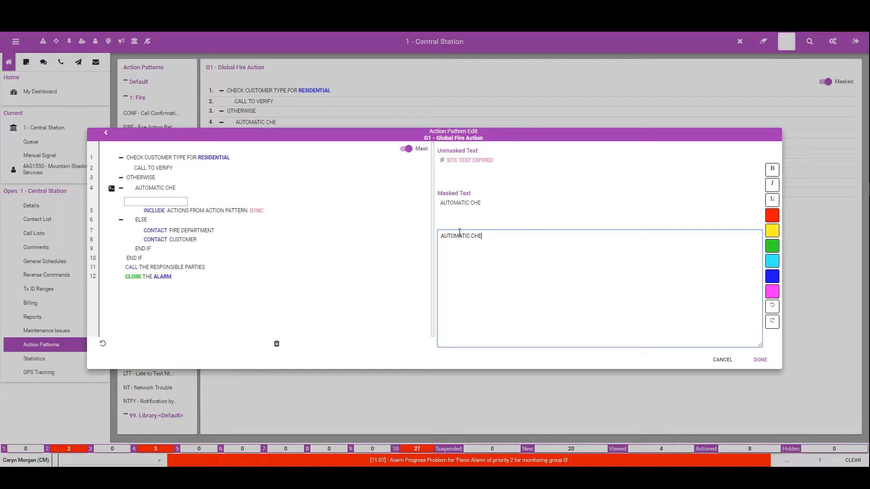
text(CK TO SEE IF THE)
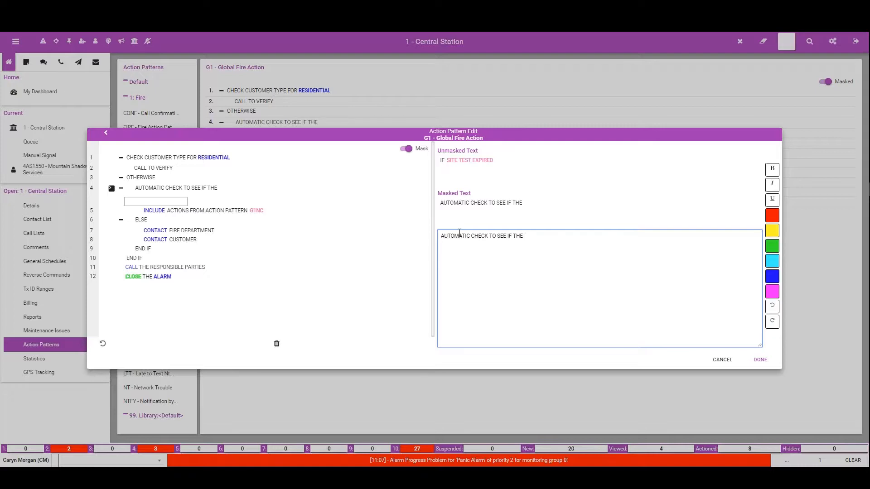
text( ON T)
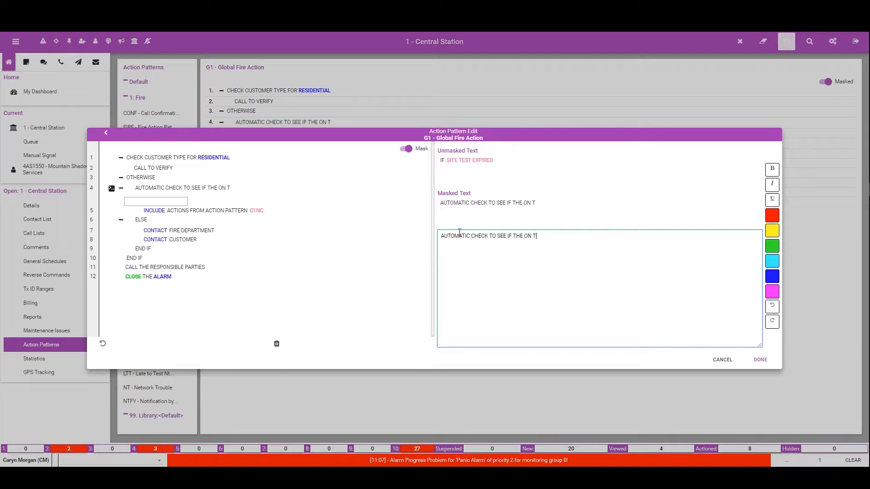
text(EST TIME EXP)
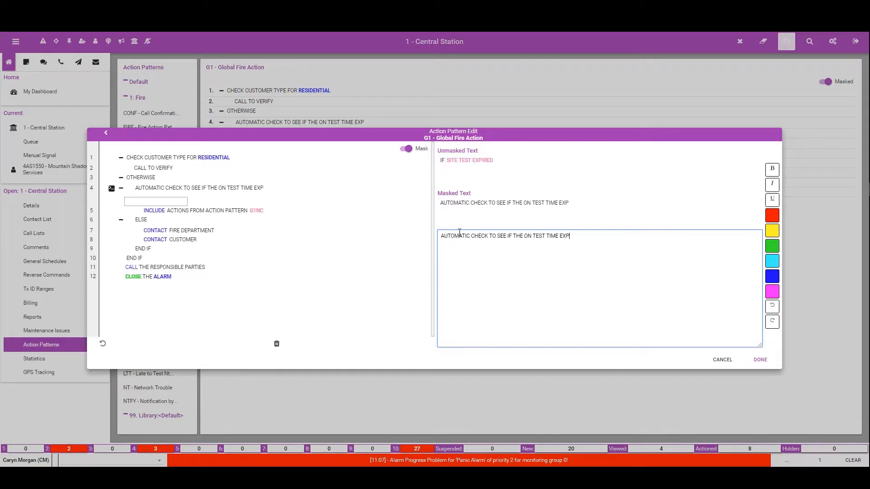
text(IRED)
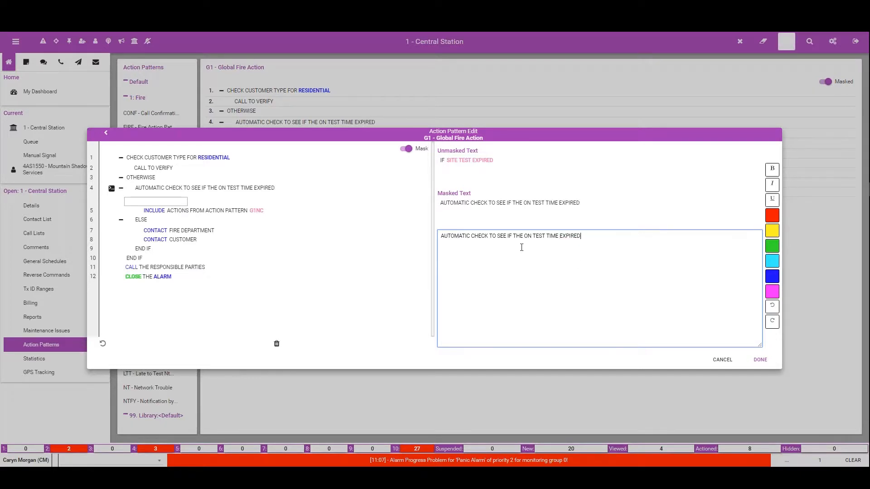
Step: Format the words ON TEST in line 4's masked text as green and bold
drag(523, 236, 545, 236)
click(773, 247)
click(772, 169)
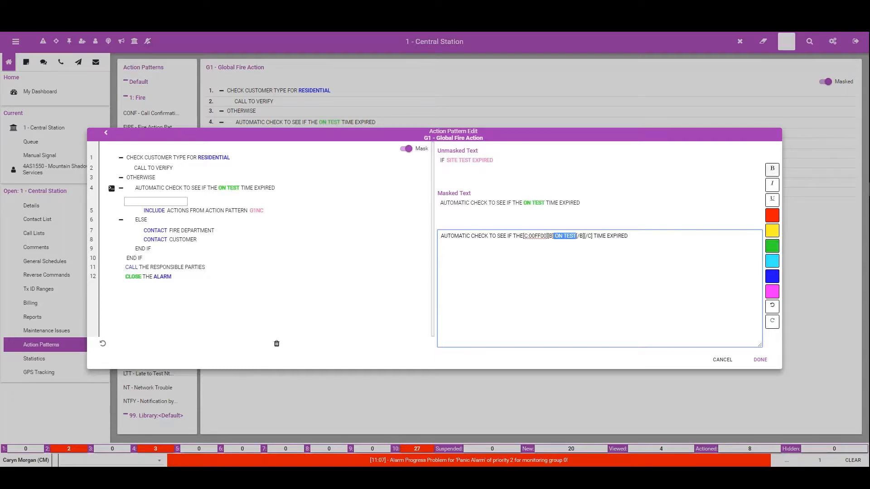
Step: Mask the include command on line 5 with CALL TO VERIFY and the ELSE on line 6 with OTHERWISE
click(169, 211)
click(450, 238)
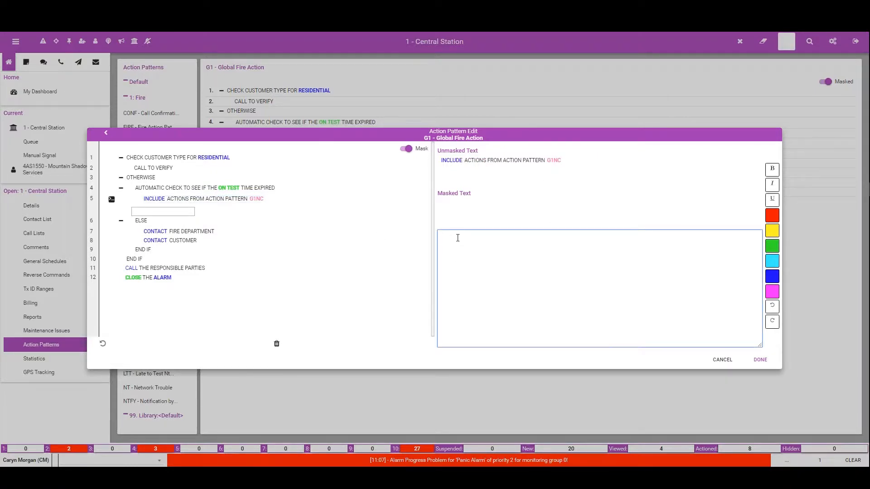
text(CALL TO VE)
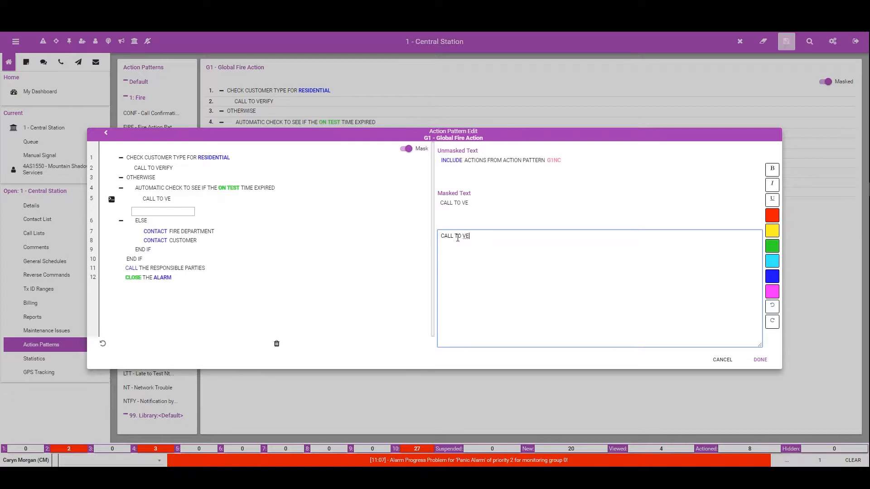
text(RIFY)
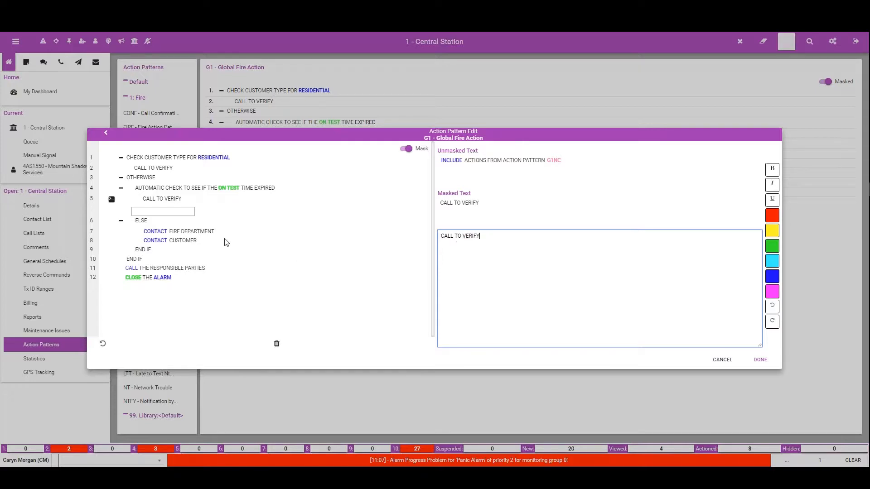
click(141, 220)
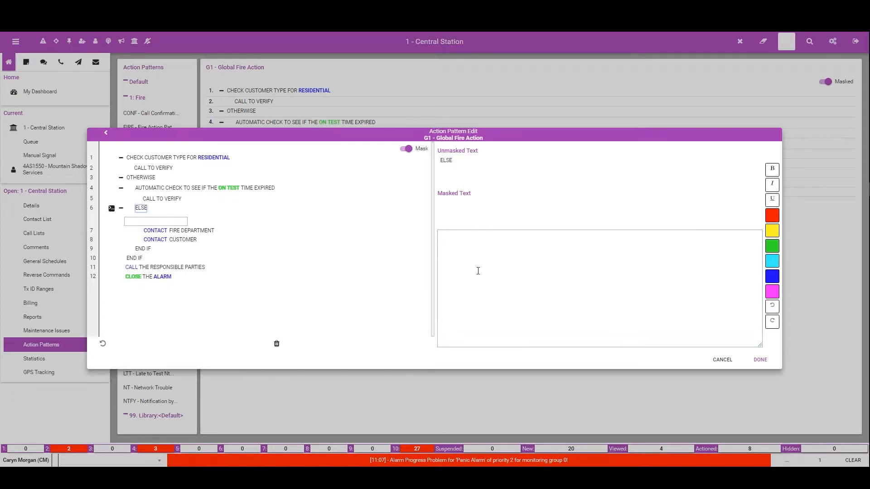
click(474, 257)
text(OTHERWISE)
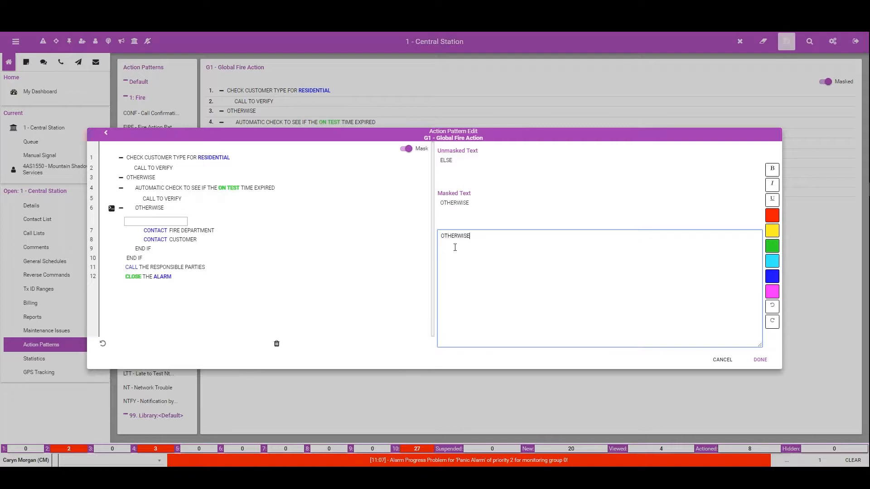
Step: Mask the fire department contact on line 7 with DISPATCH FIRE, making the word FIRE red and bold
click(214, 231)
click(455, 245)
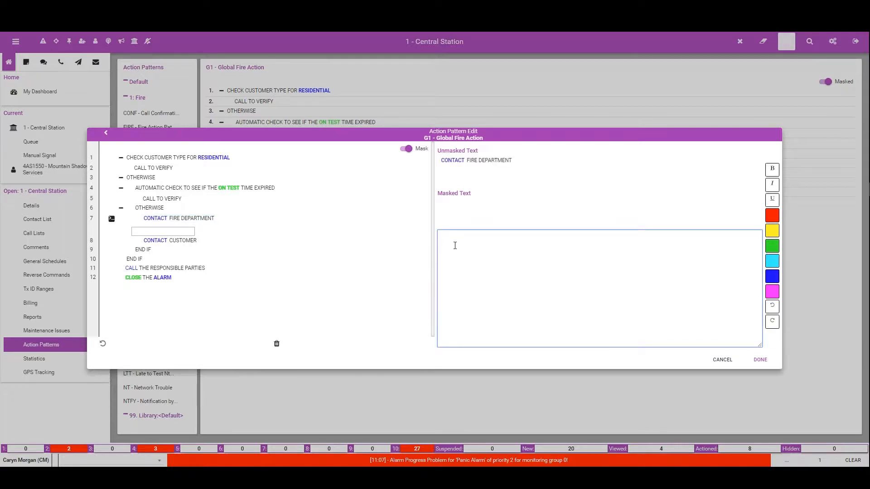
text(DISPATCH)
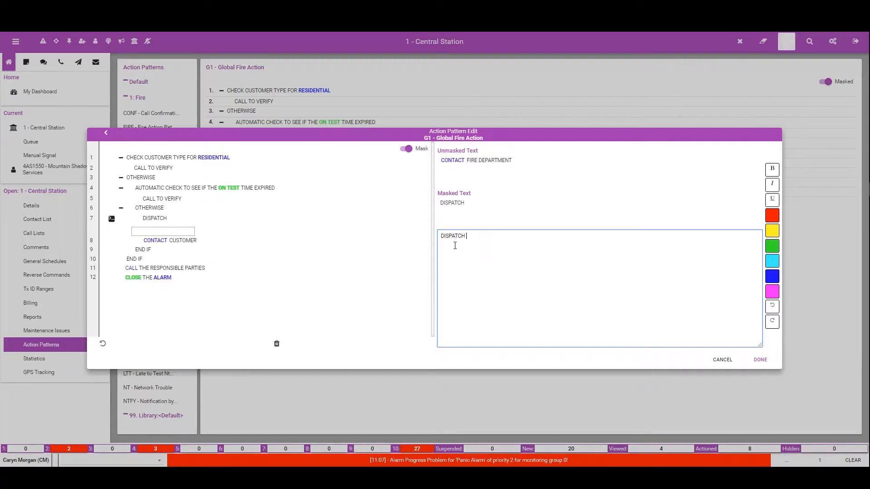
text( FIRE)
drag(483, 237, 467, 236)
click(771, 216)
click(772, 169)
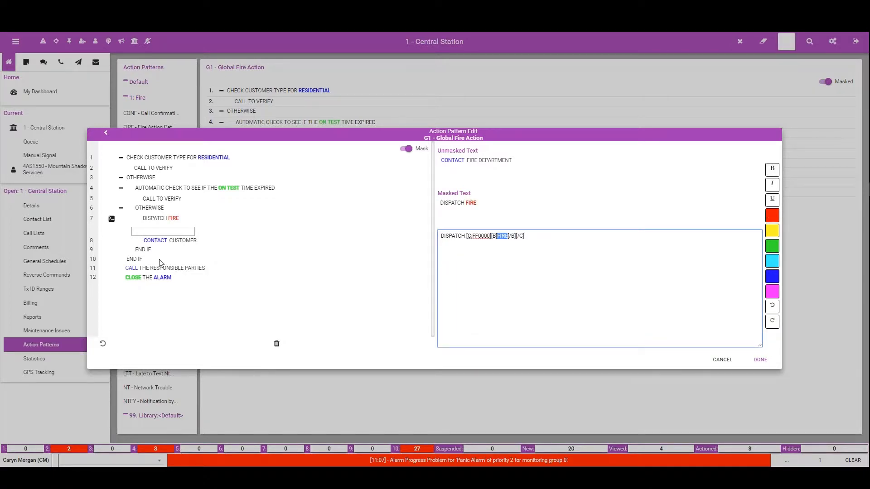
Step: Mask the customer contact on line 8 with CALL THE CUSTOMER, coloring the word CUSTOMER blue
click(198, 241)
click(494, 257)
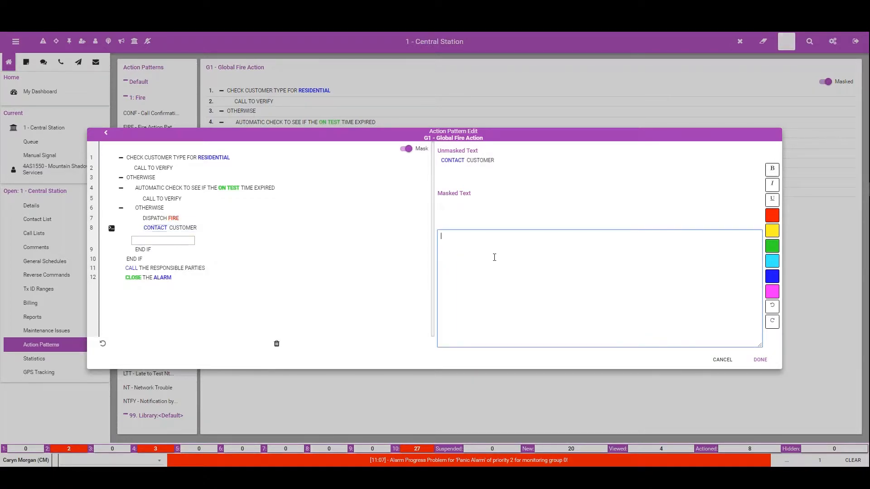
text(CALL THE CUSTOMER)
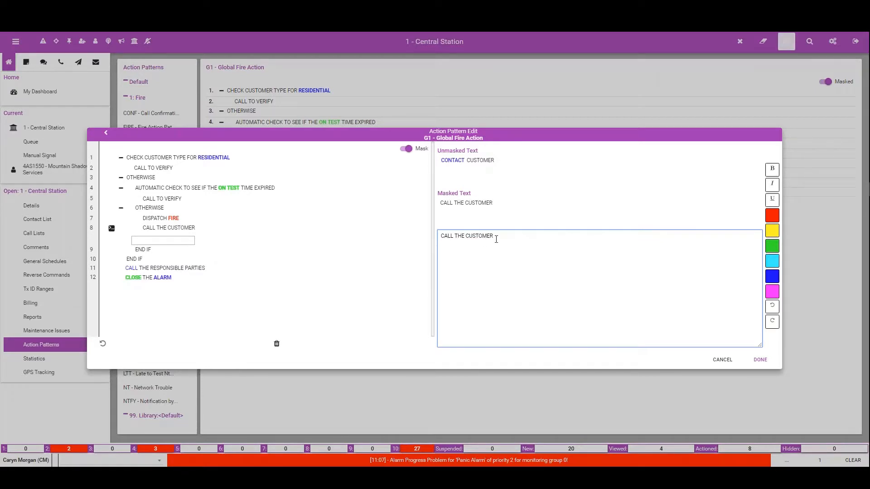
drag(496, 239, 470, 238)
click(772, 275)
Step: Mask the inner END IF on line 9 with the text CLOSE LOGIC
click(151, 248)
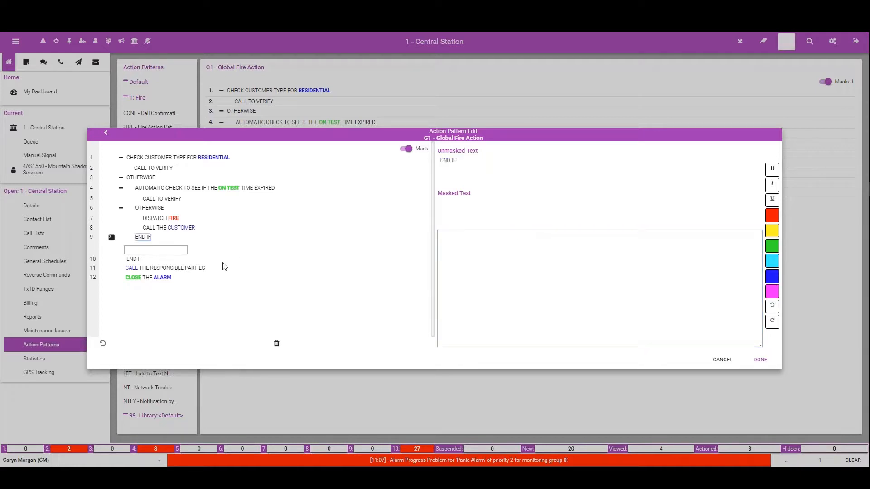
click(460, 248)
text(CLOE)
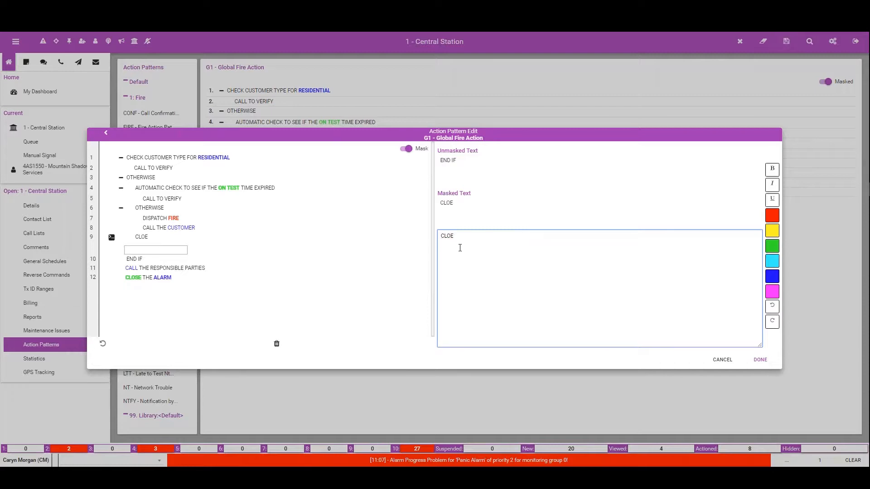
key(BackSpace)
text(SE LOGIC)
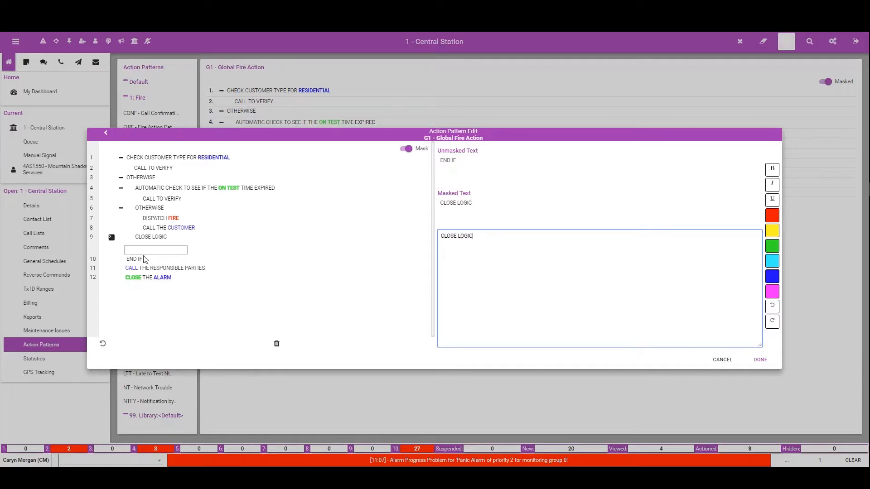
Step: Mask the outer END IF on line 10 with the text CLOSE LOGIC
click(138, 258)
text(C)
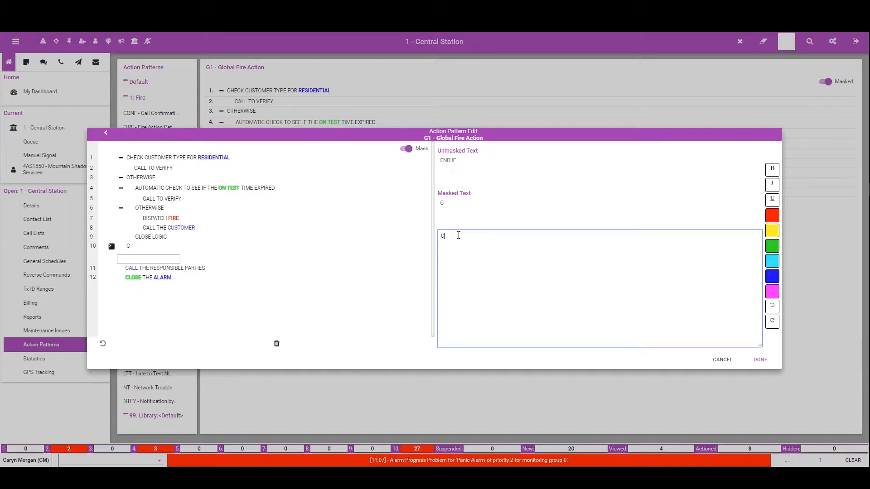
text(LOSE LOGICE)
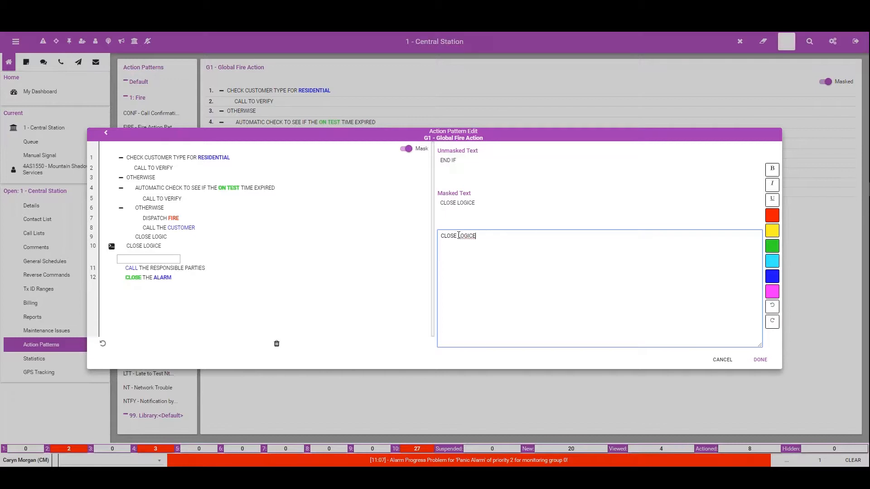
key(BackSpace)
Step: Finish and save the masking edits after checking lines 11 and 12, and redisplay the G1 - Global Fire Action pattern with masking on
click(195, 267)
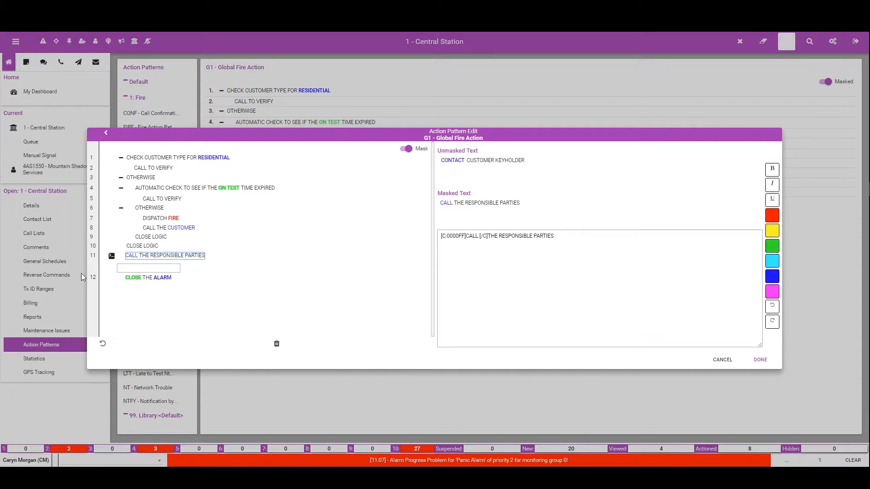
click(157, 280)
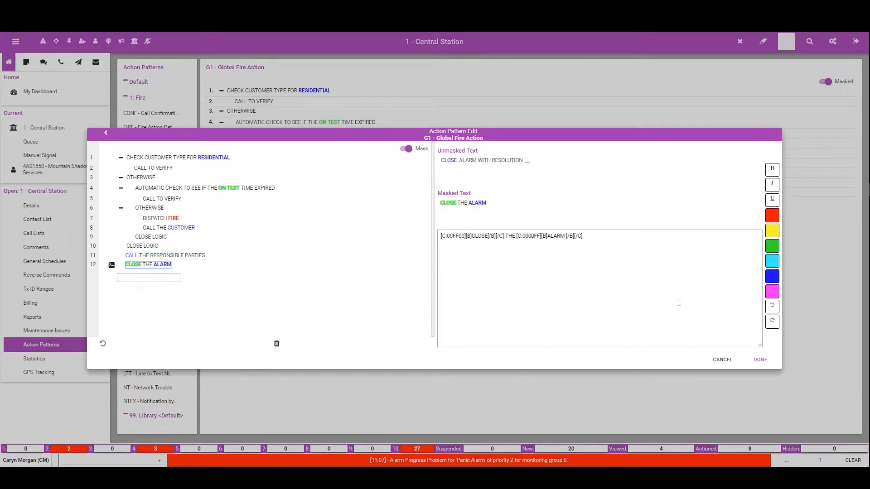
click(760, 359)
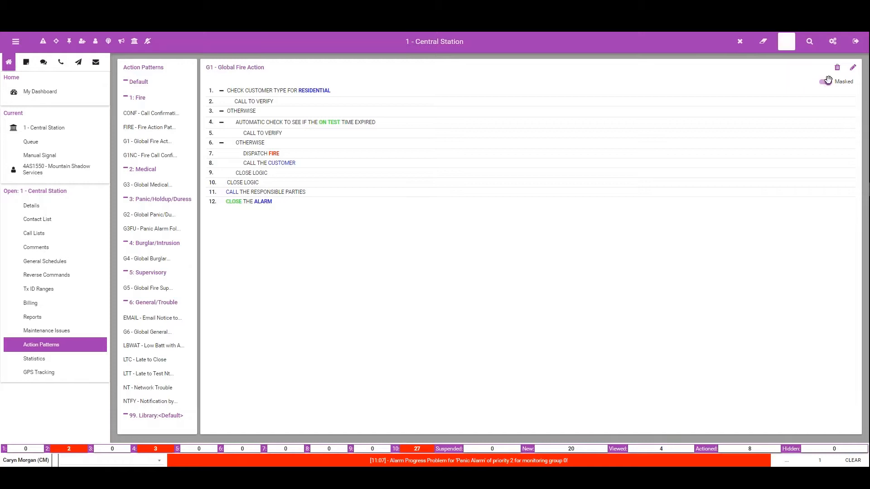
click(785, 40)
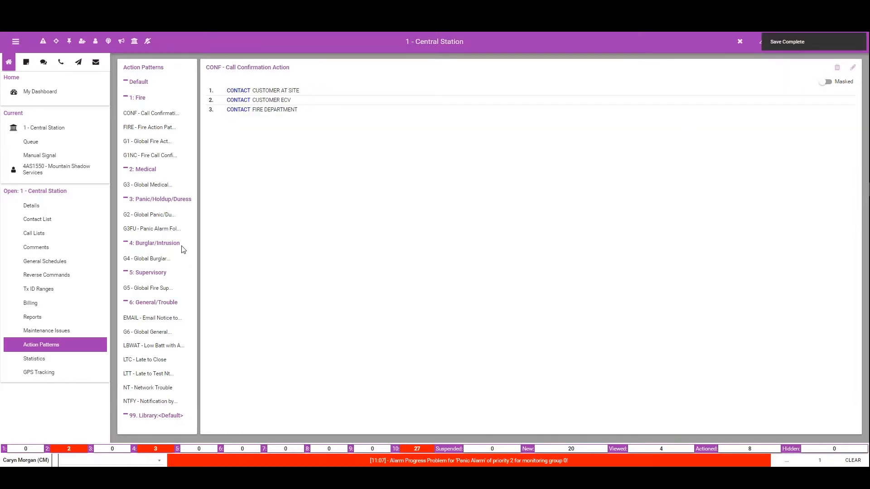
click(150, 141)
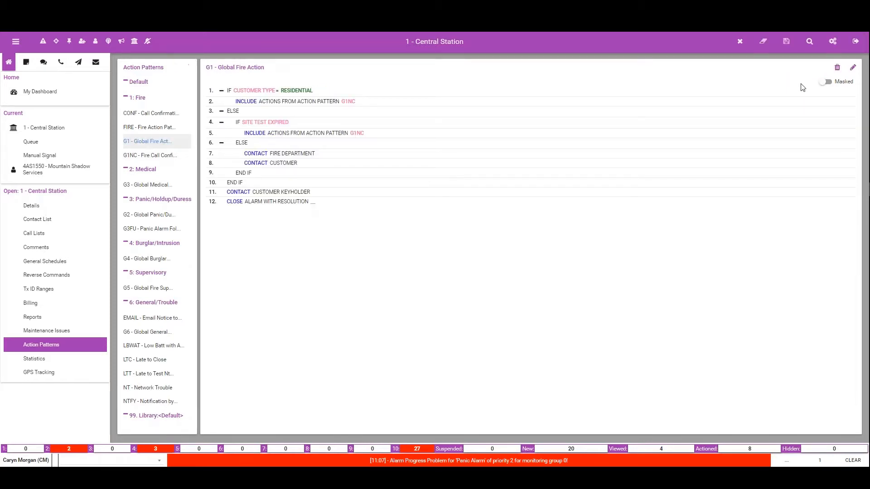
click(825, 82)
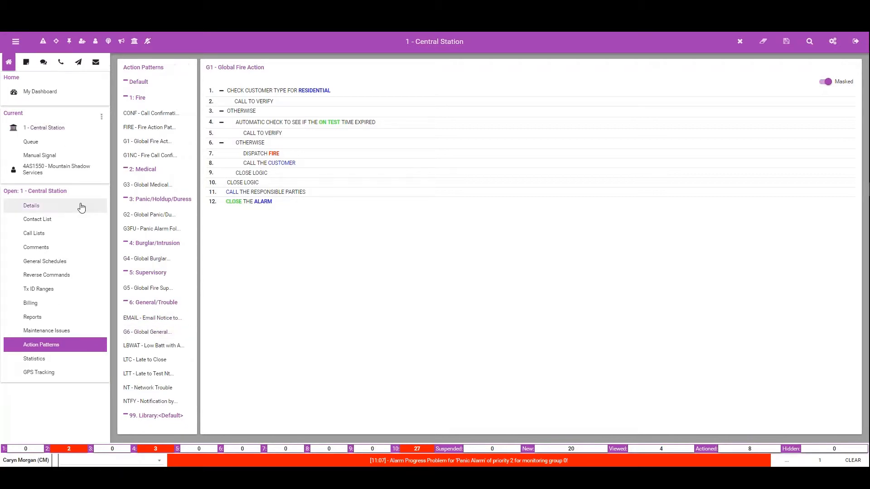
Step: Send a manual FA signal for area 1, zone 8 on the Mountain Shadow Services customer
click(58, 170)
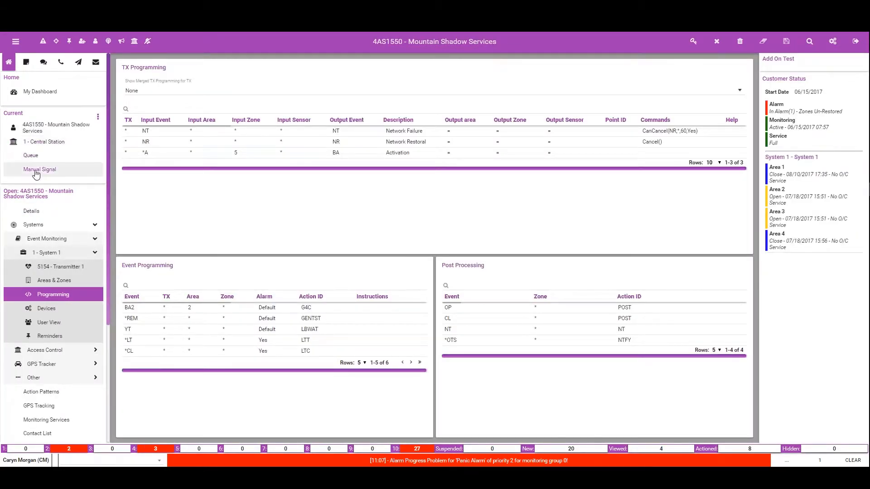
click(36, 172)
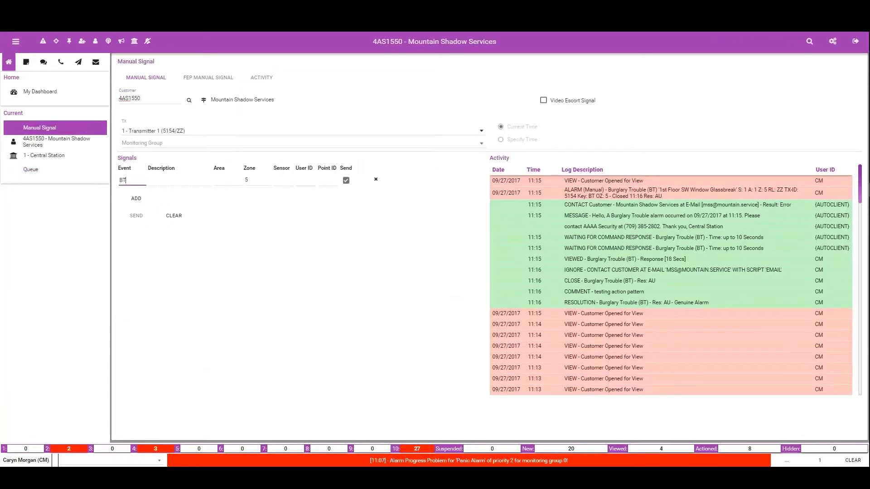
key(BackSpace)
key(BackSpace)
text(FA)
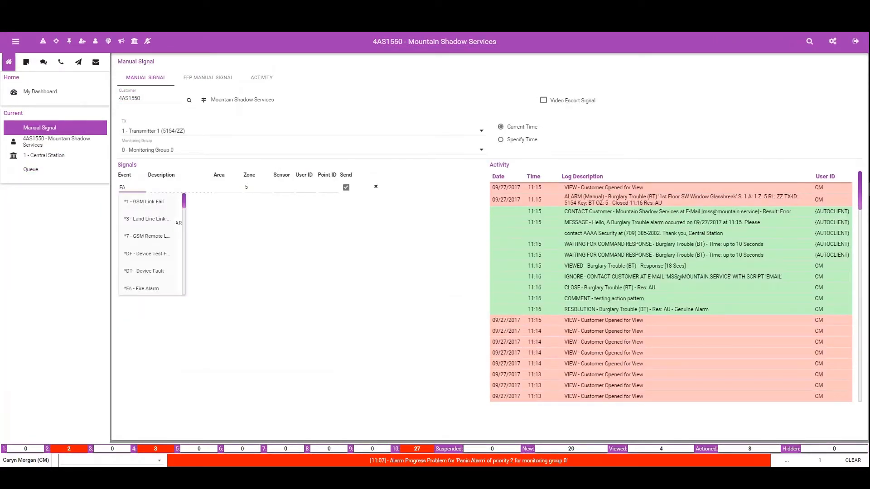
key(Tab)
text(1)
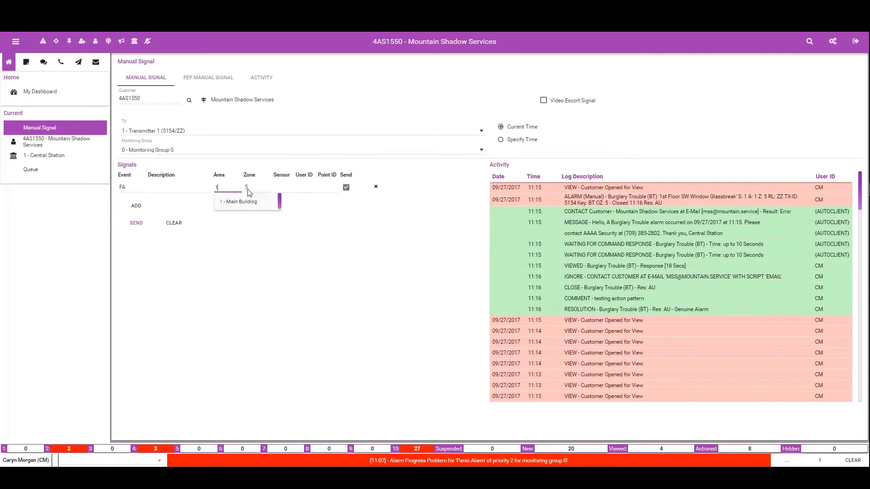
click(255, 186)
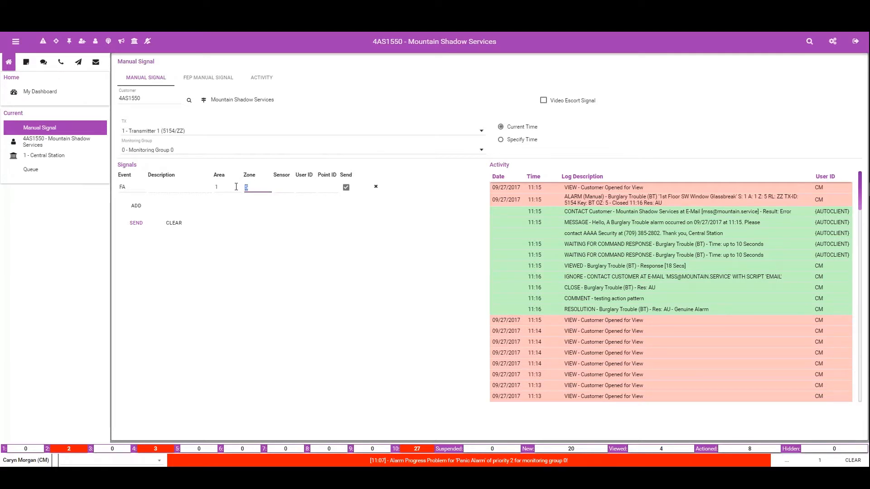
text(8)
click(136, 223)
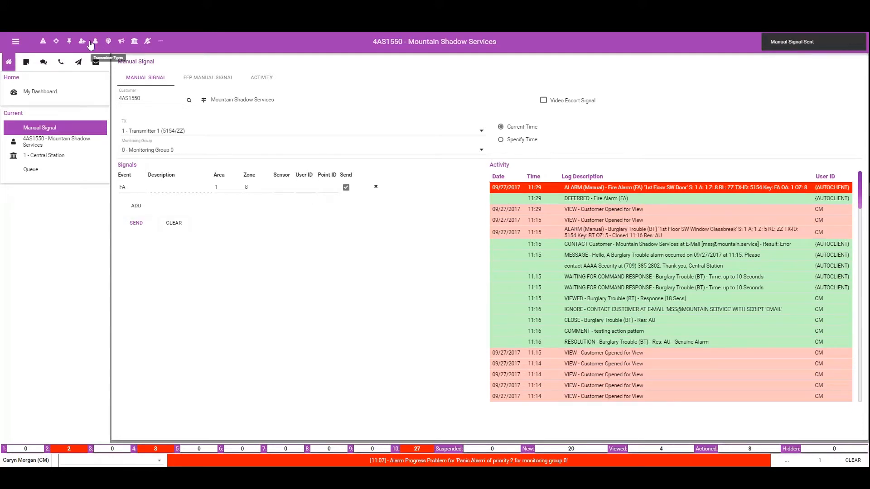
Step: Open the new Fire Alarm from the alarm queue and log the fire department as contacted with Name/ID 9e and incident number dsd
click(44, 42)
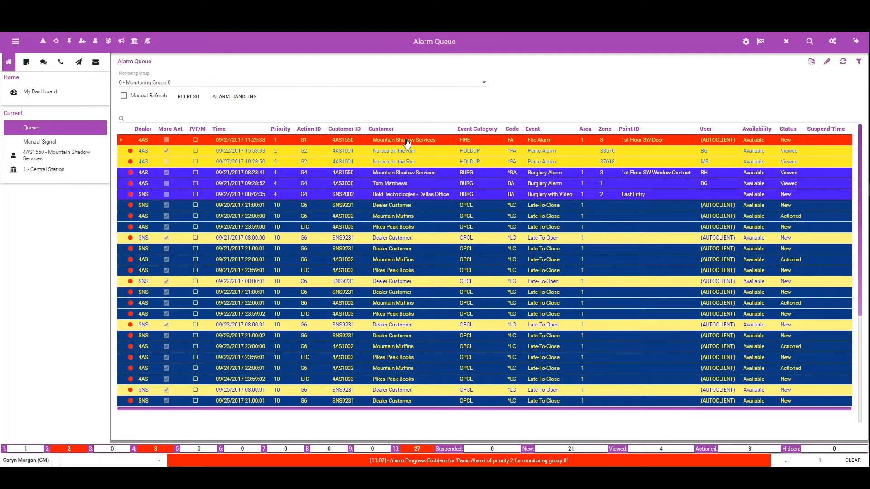
double_click(406, 140)
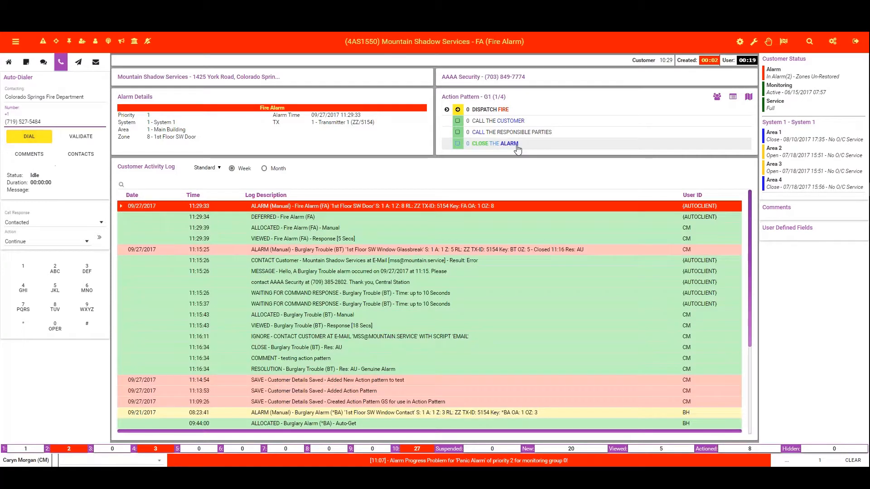
click(99, 237)
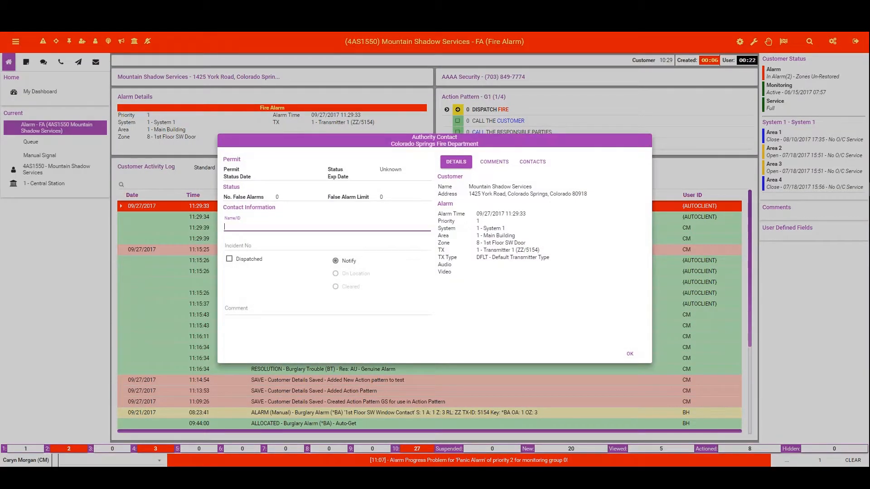
key(Tab)
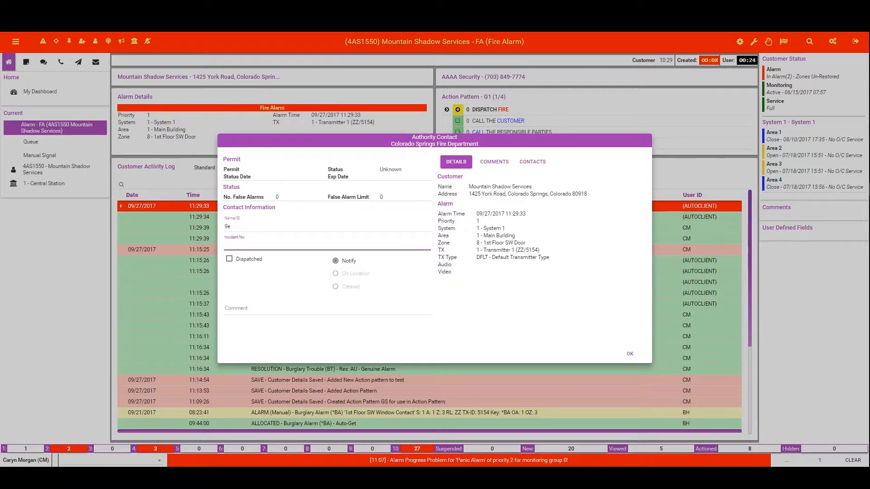
text(dsd)
click(628, 354)
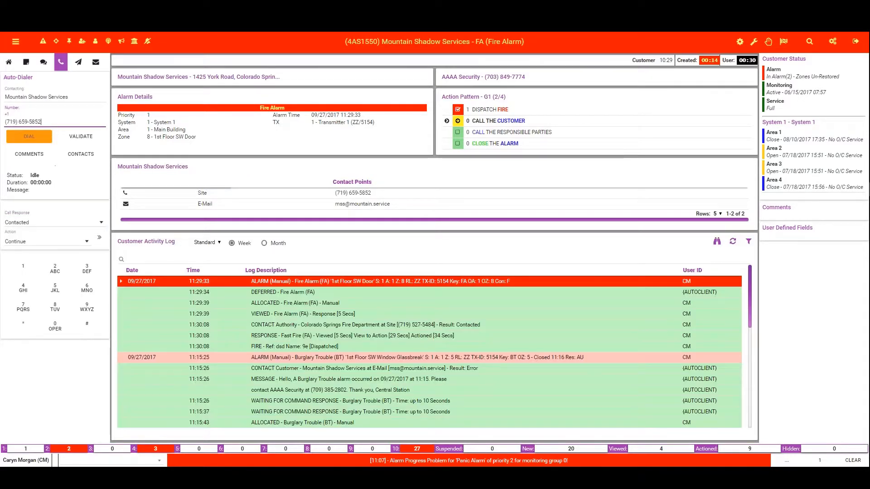
Step: Log the CALL THE CUSTOMER action as contacted with the comment "notified"
click(99, 237)
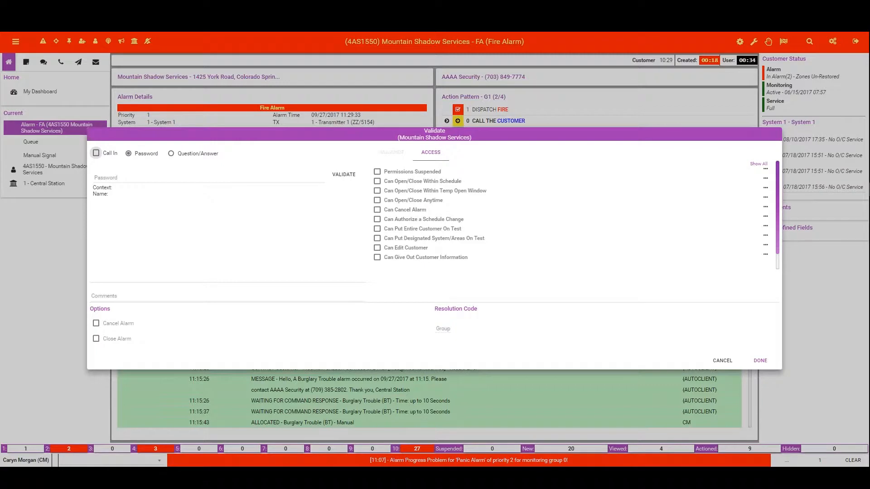
click(110, 296)
text(bi)
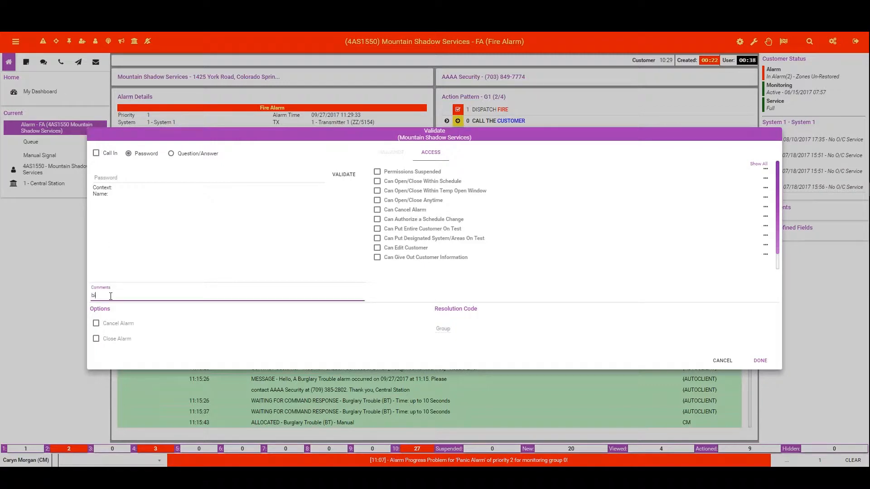
text(otified)
click(759, 359)
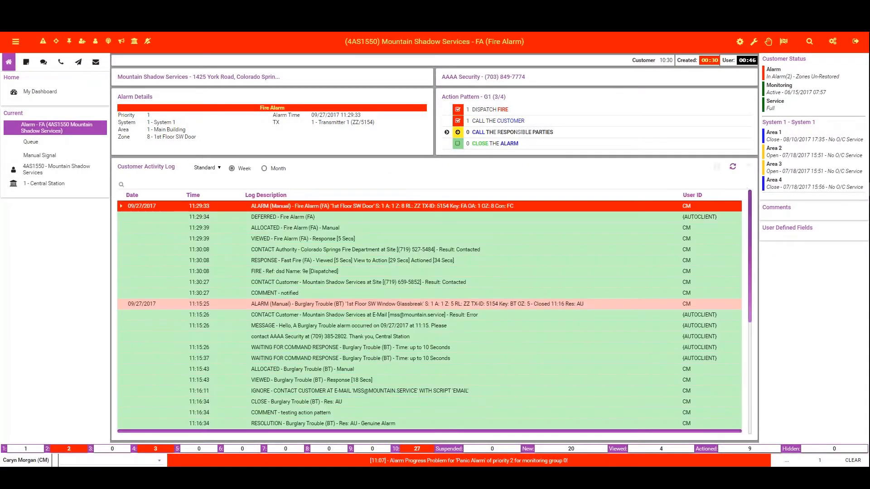
Step: Log the first keyholder under CALL THE RESPONSIBLE PARTIES as contacted and validate the call with the customer's All Okay password
click(543, 135)
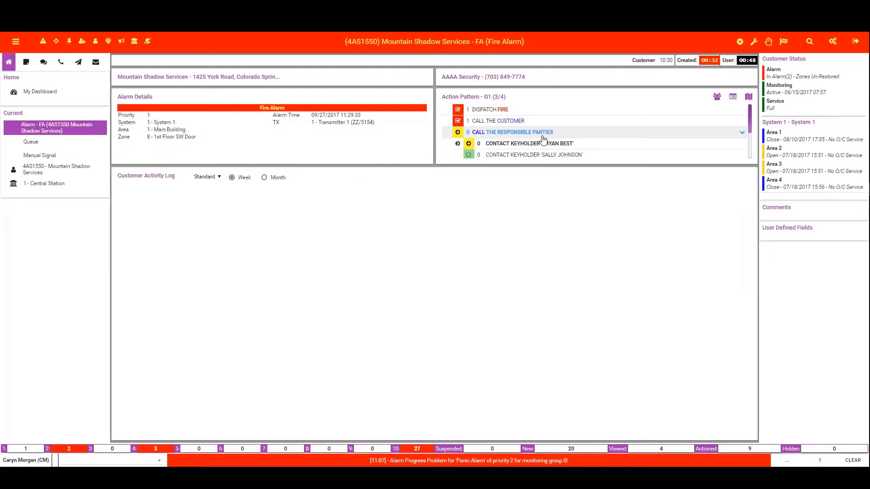
click(542, 143)
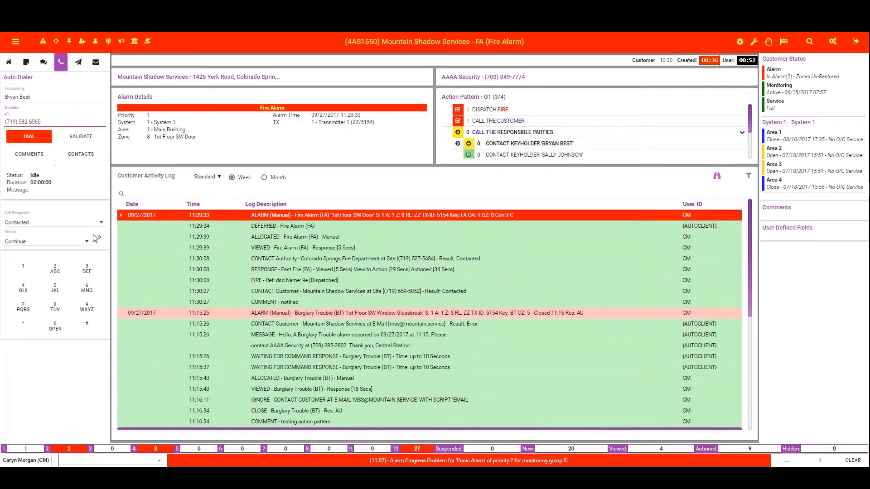
click(96, 238)
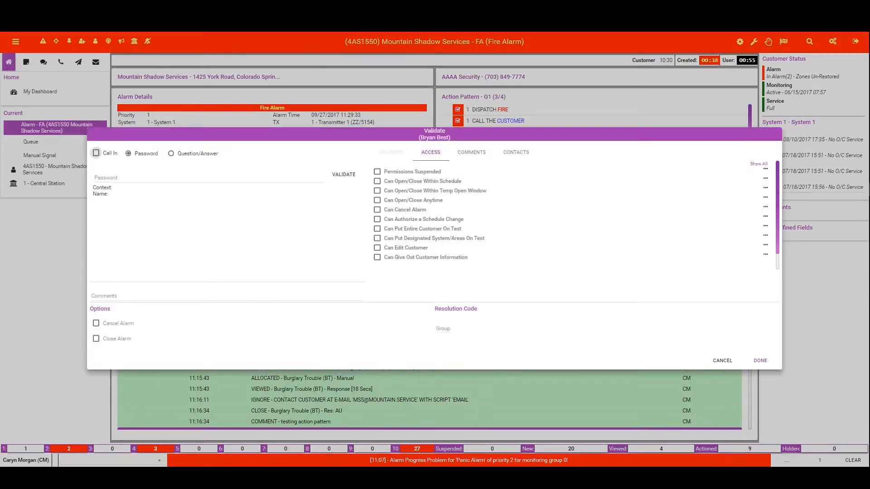
click(208, 177)
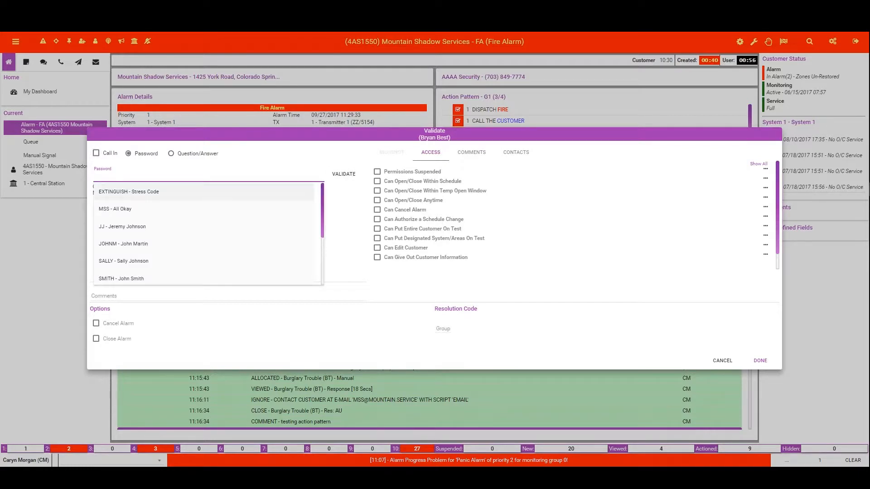
click(127, 209)
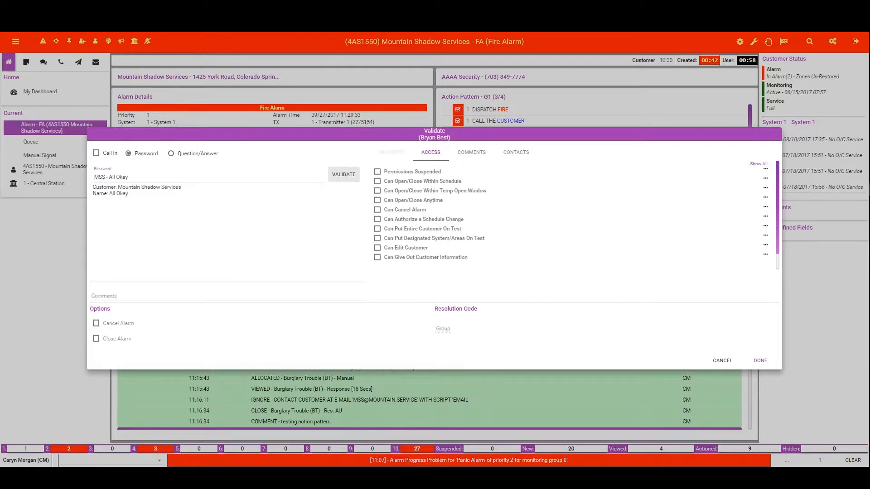
click(343, 174)
Step: Cancel and close the alarm with comment "customer error" and resolution group CU, cancelling the customer's outstanding Burglary Alarm as well
click(96, 323)
click(96, 338)
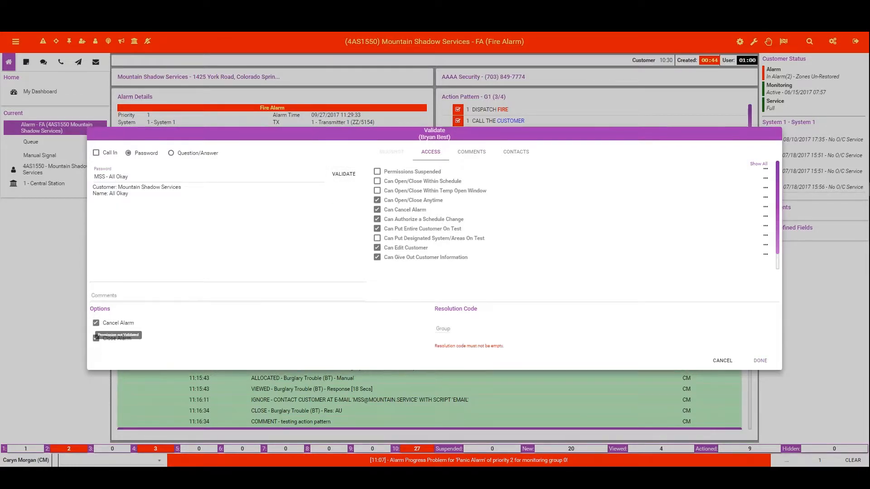
click(121, 293)
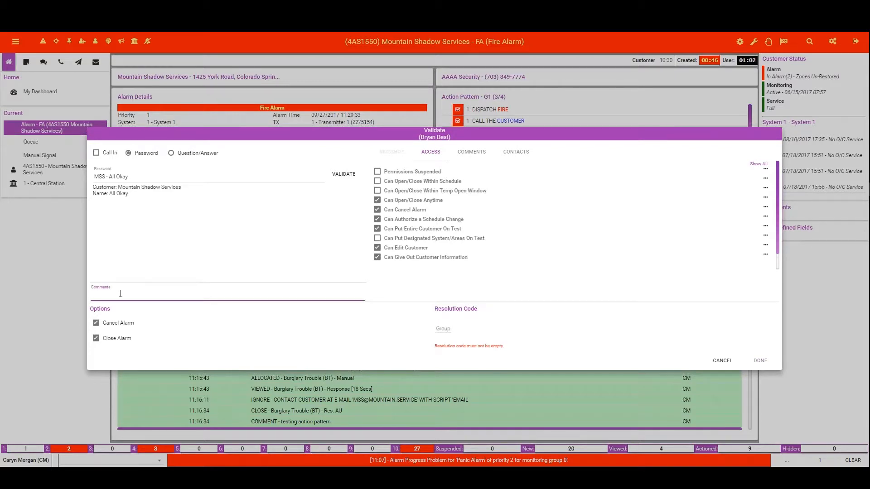
text(customer error)
click(449, 328)
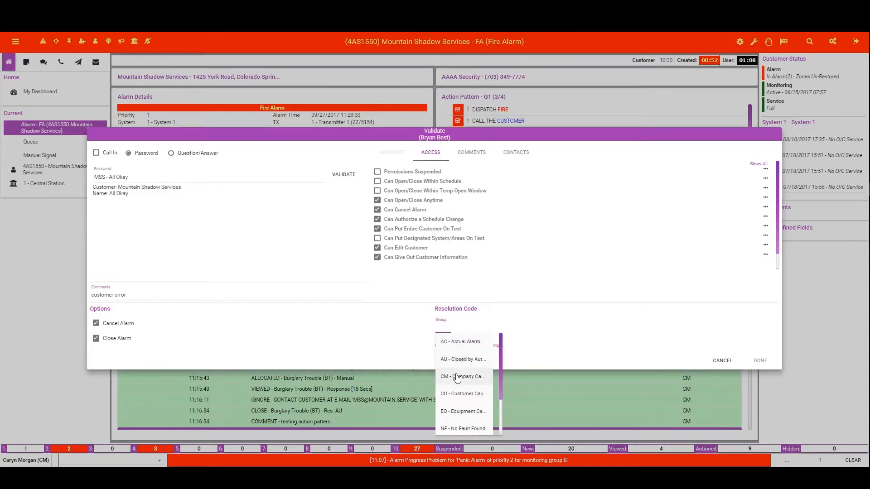
click(457, 394)
click(761, 360)
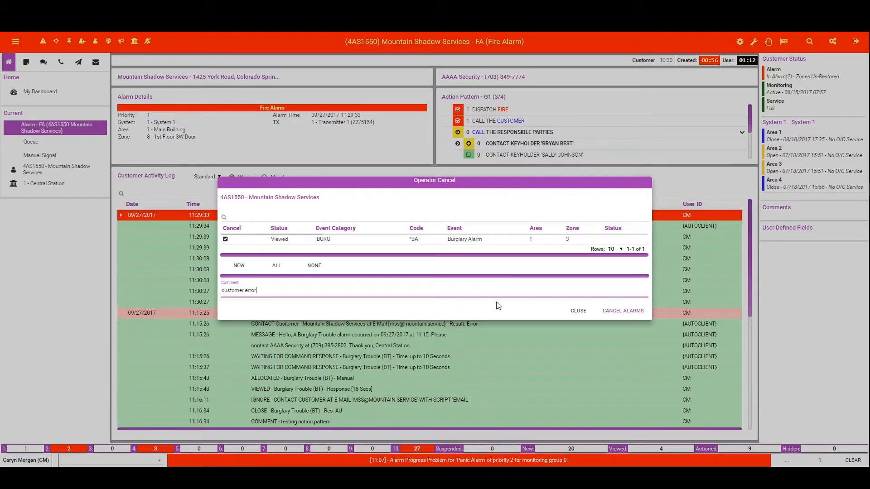
click(622, 311)
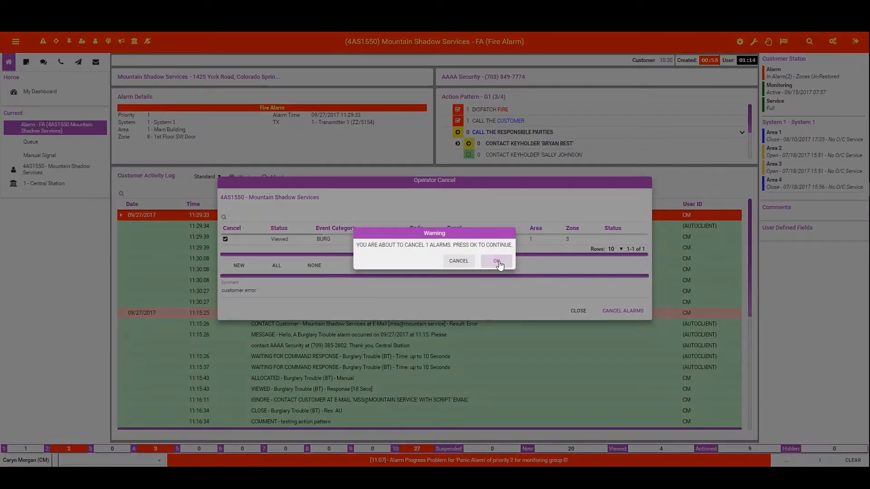
click(499, 260)
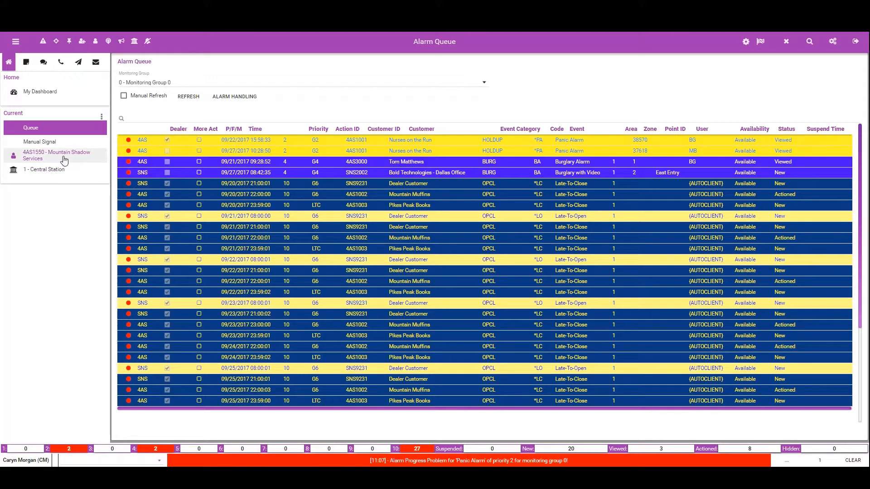
Step: Reopen Central Station's G1 - Global Fire Action pattern in the editor and examine the Auto Run option for the INCLUDE action on line 5
click(49, 170)
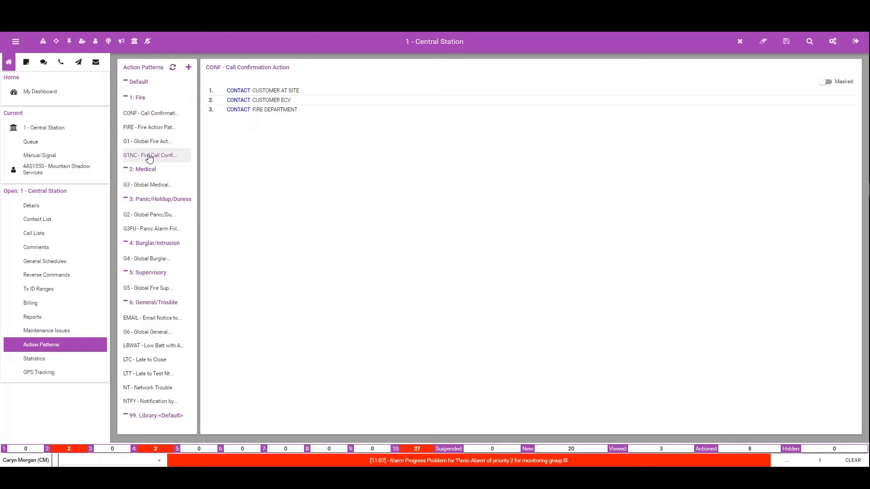
click(147, 145)
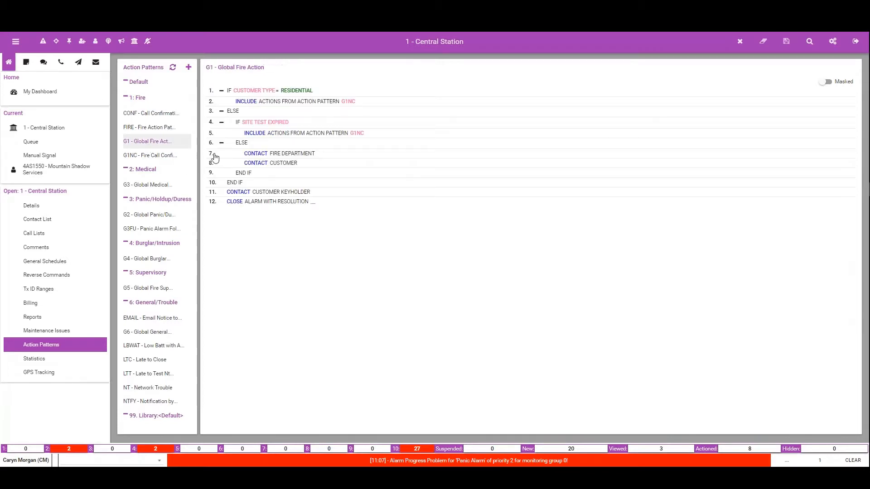
click(850, 71)
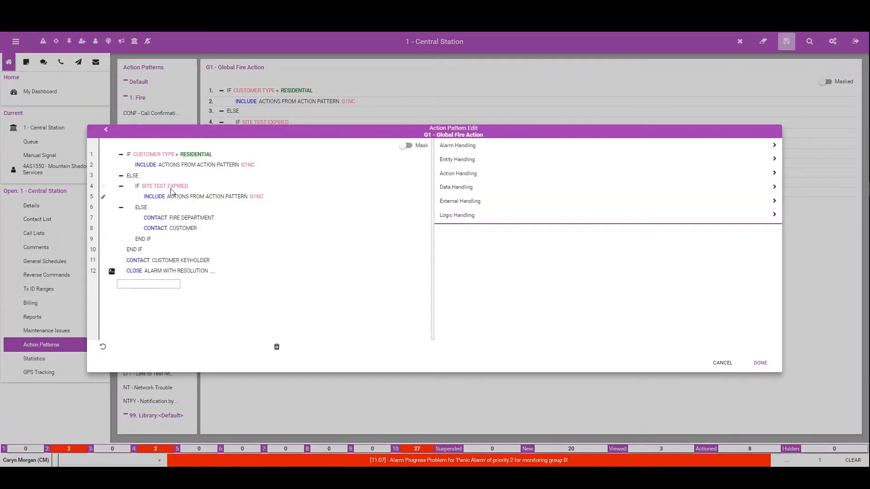
click(168, 187)
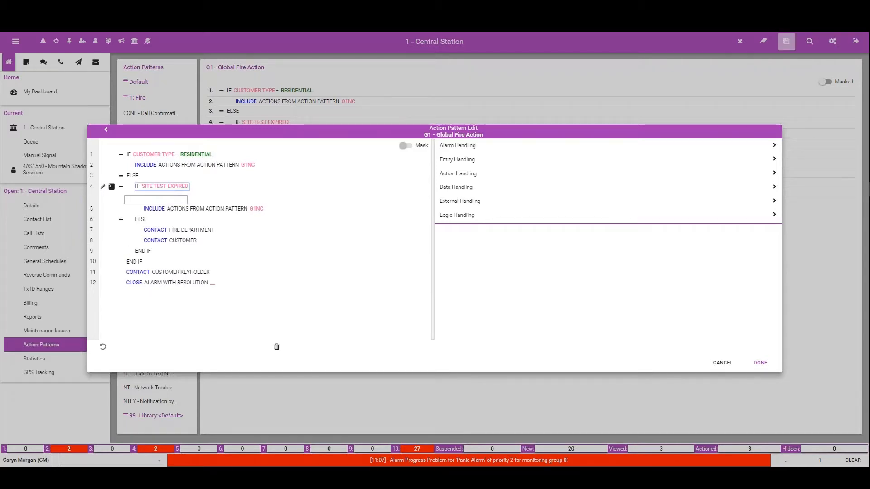
click(195, 208)
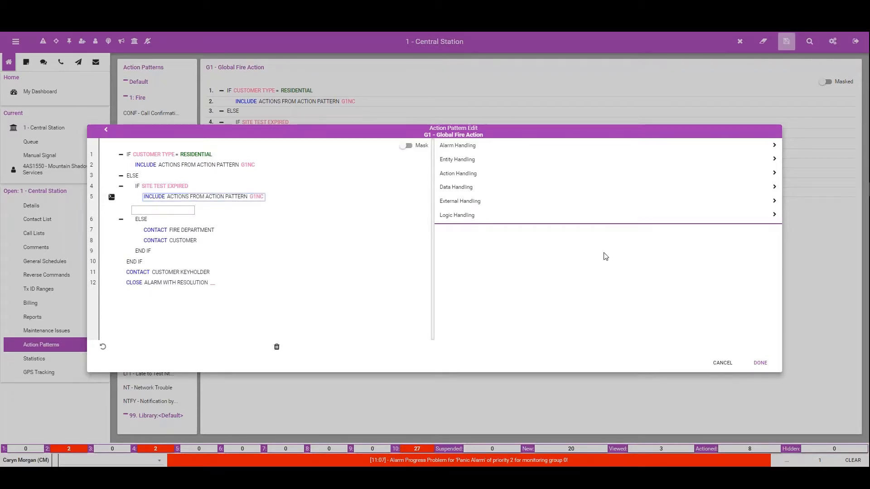
click(103, 198)
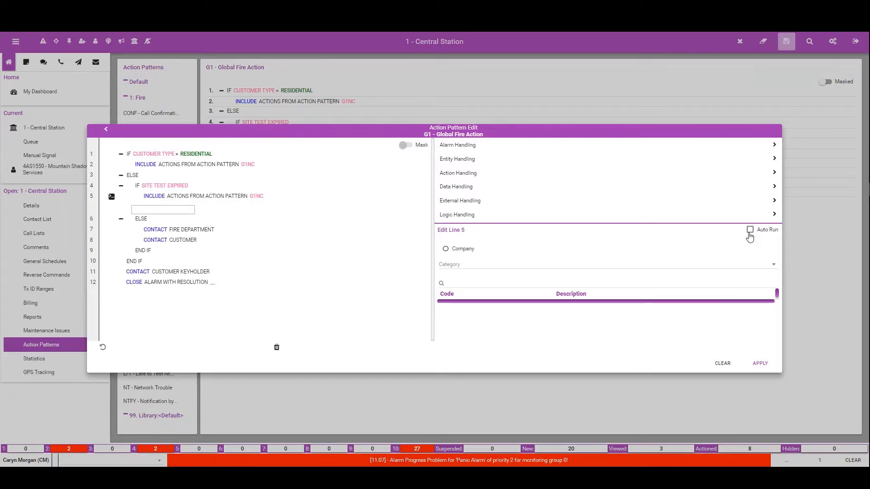
click(761, 369)
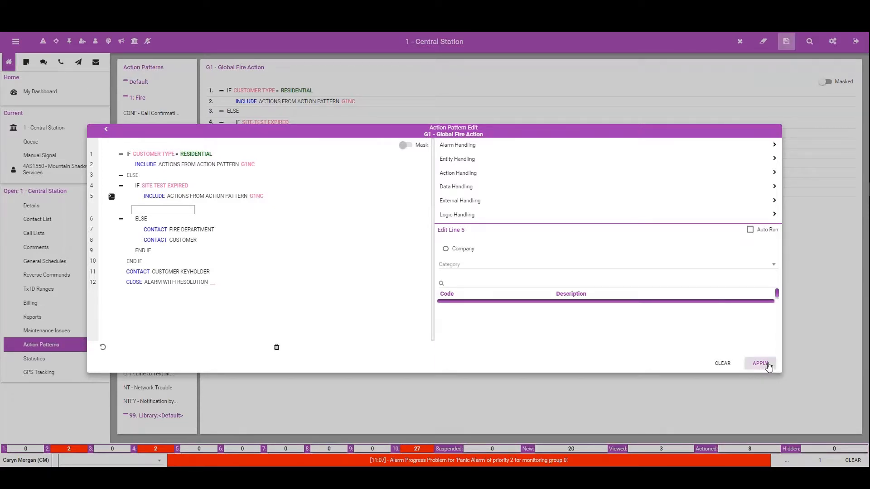
click(764, 366)
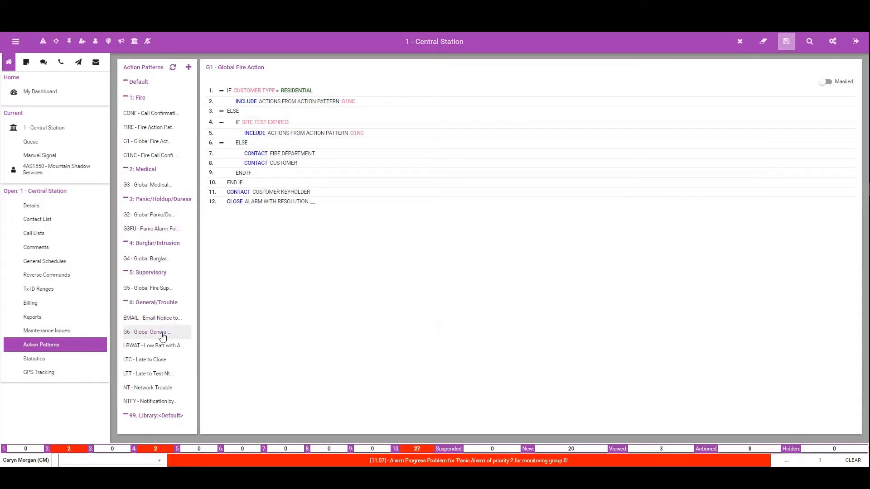
click(158, 388)
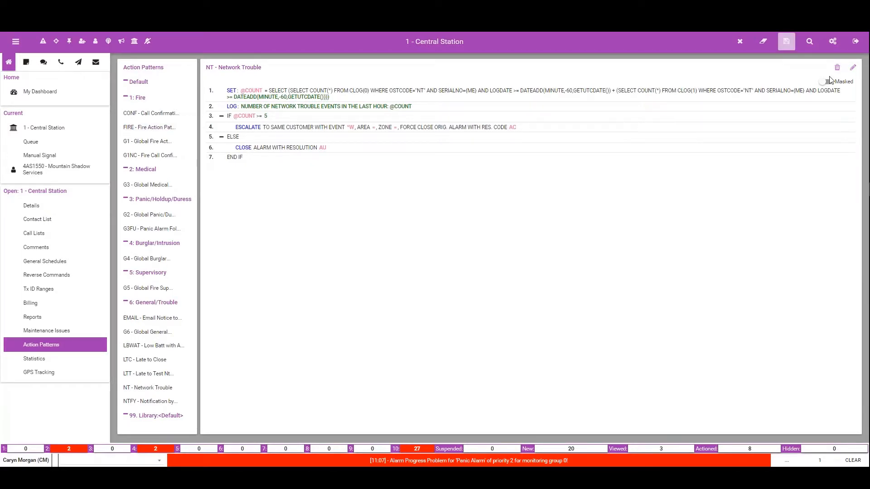
click(853, 67)
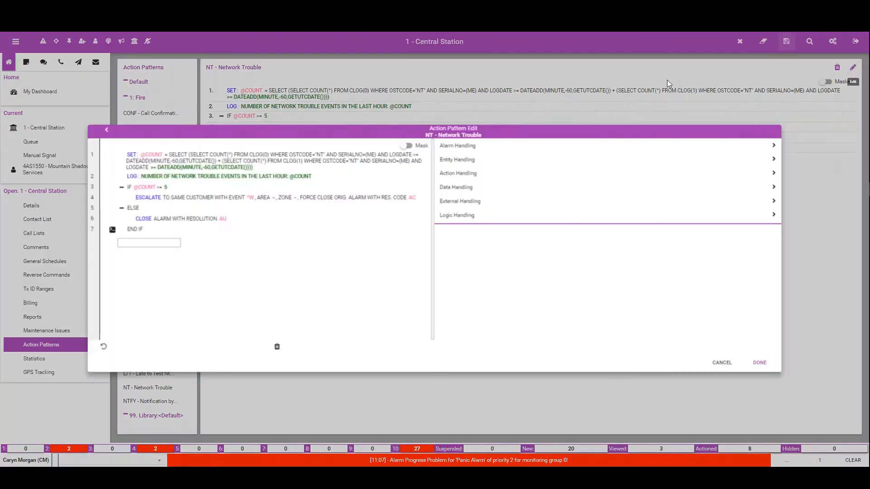
click(155, 198)
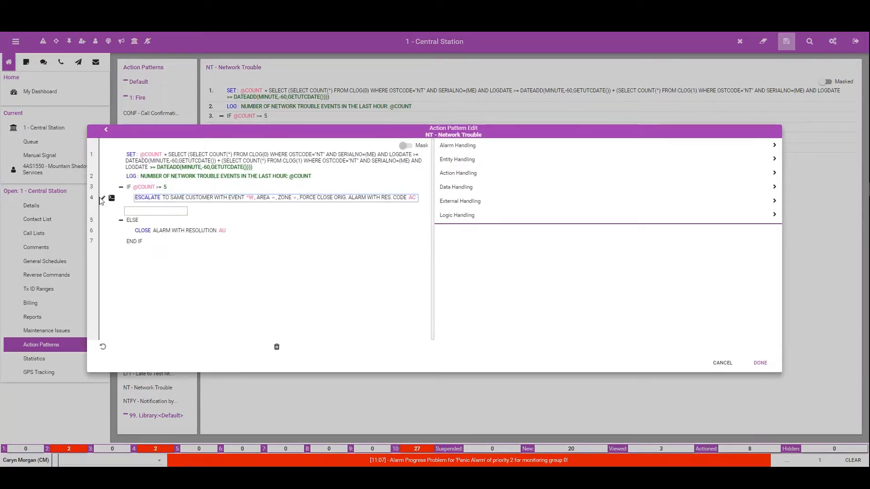
click(102, 198)
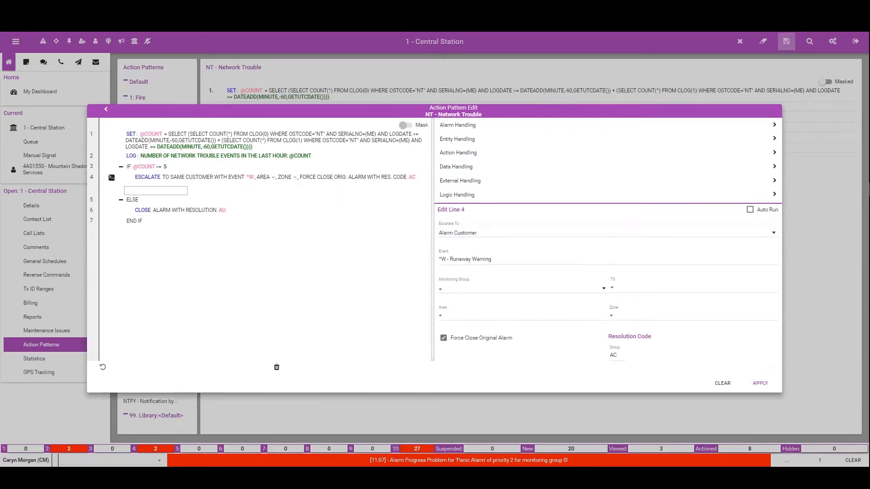
click(172, 144)
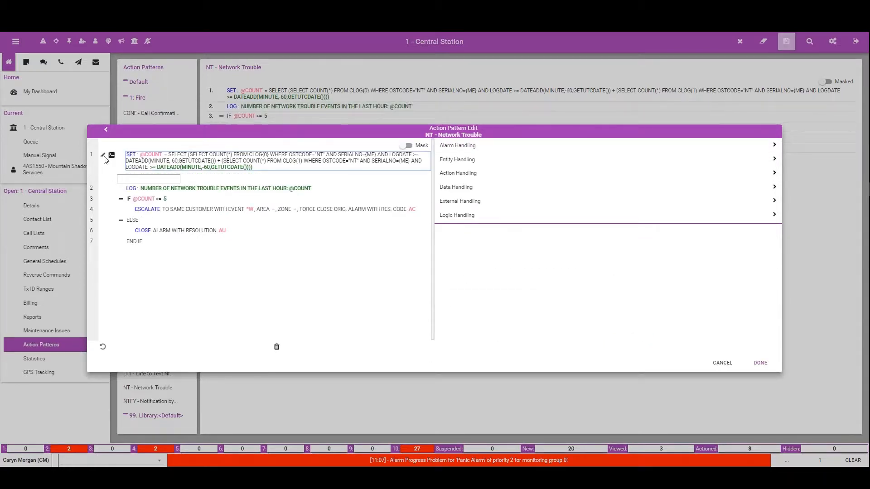
click(103, 156)
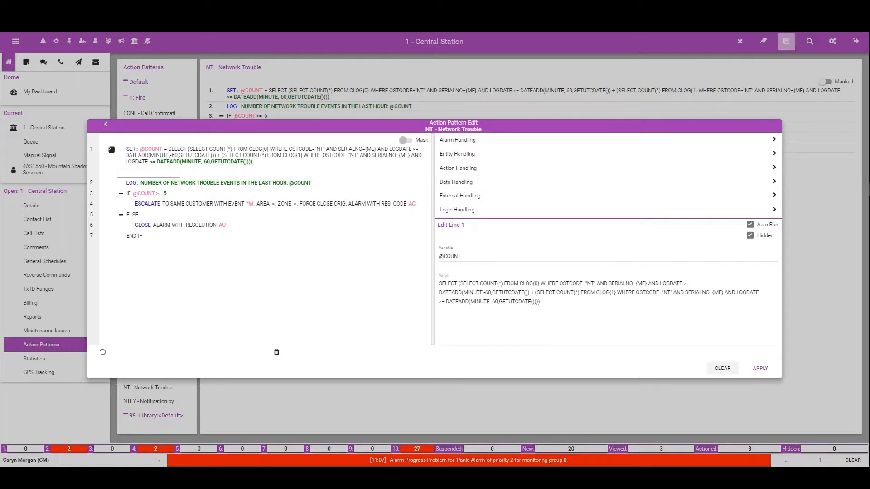
click(725, 371)
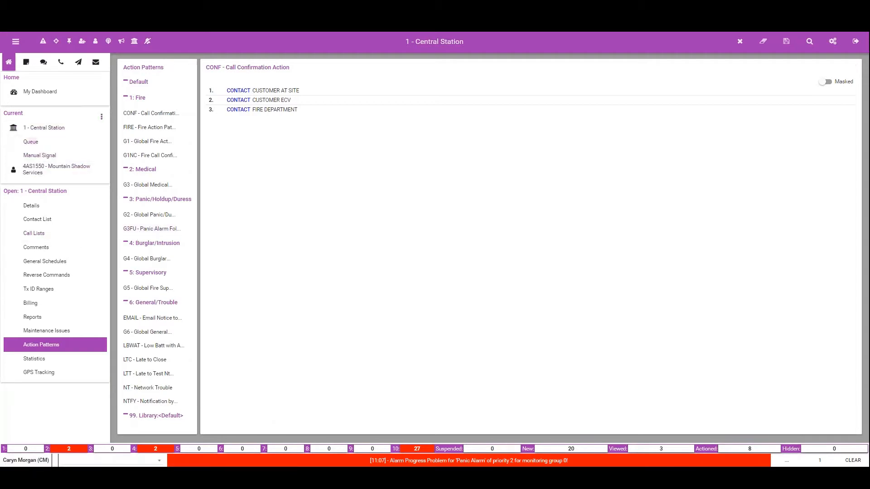
Step: Open Bold Technologies Ltd.'s action patterns and examine the G4 - Burglar Action Review Video and G4PLAN - Video Floor Plan patterns
click(48, 97)
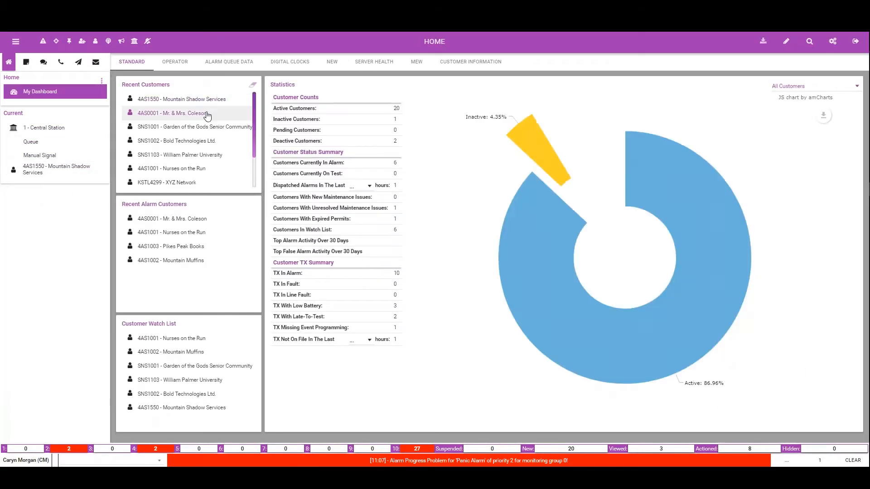
click(184, 140)
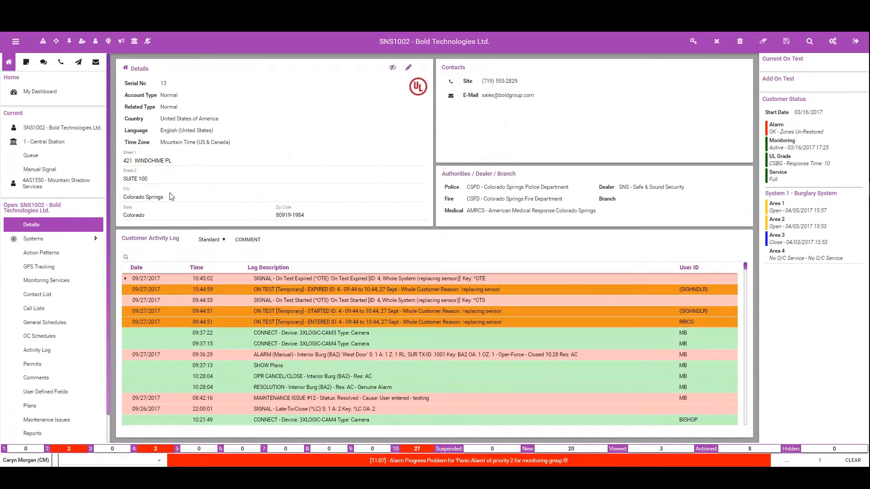
click(52, 254)
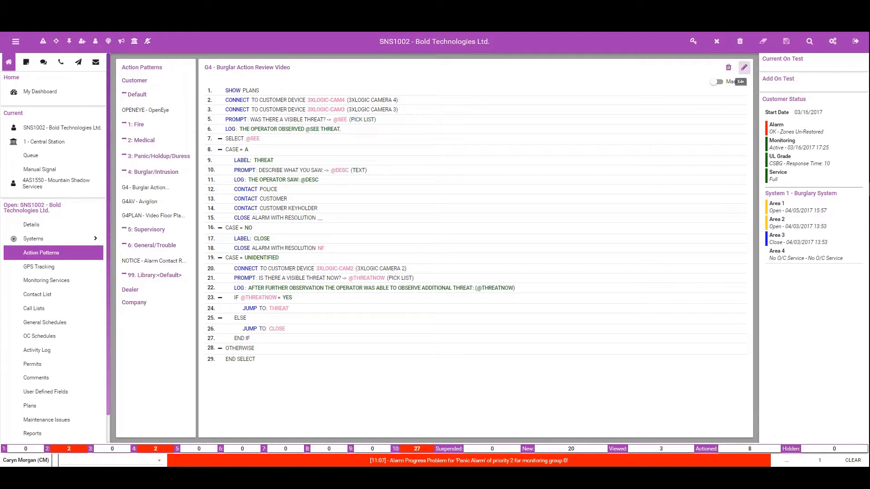
click(744, 67)
click(543, 383)
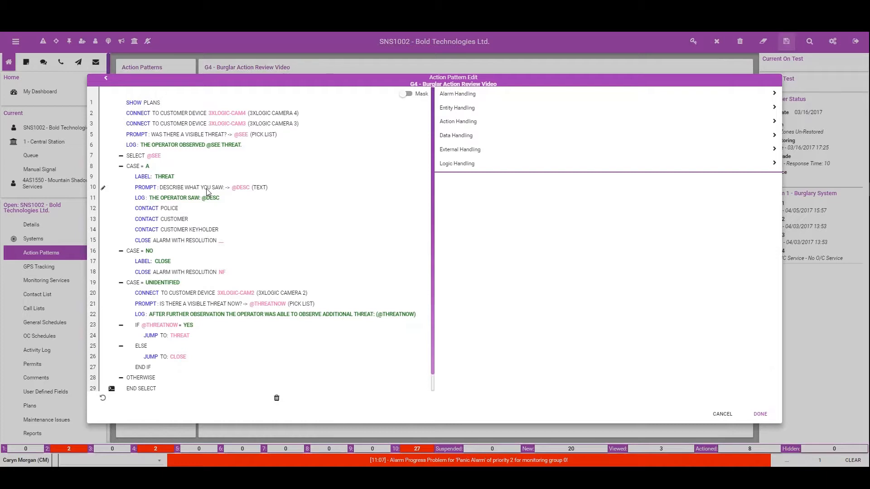
click(763, 414)
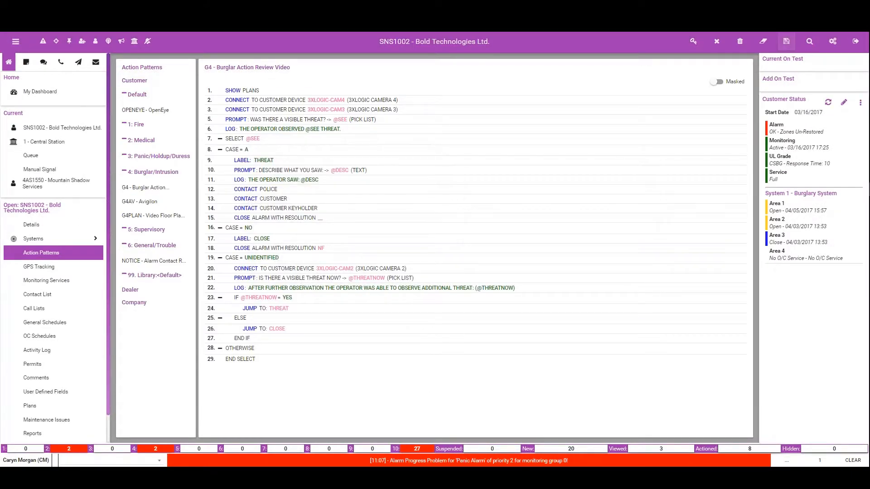
click(151, 188)
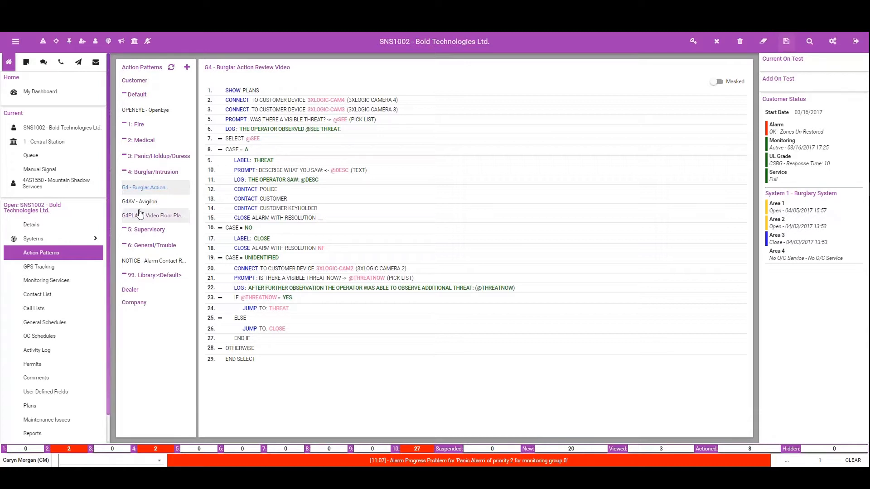
click(151, 220)
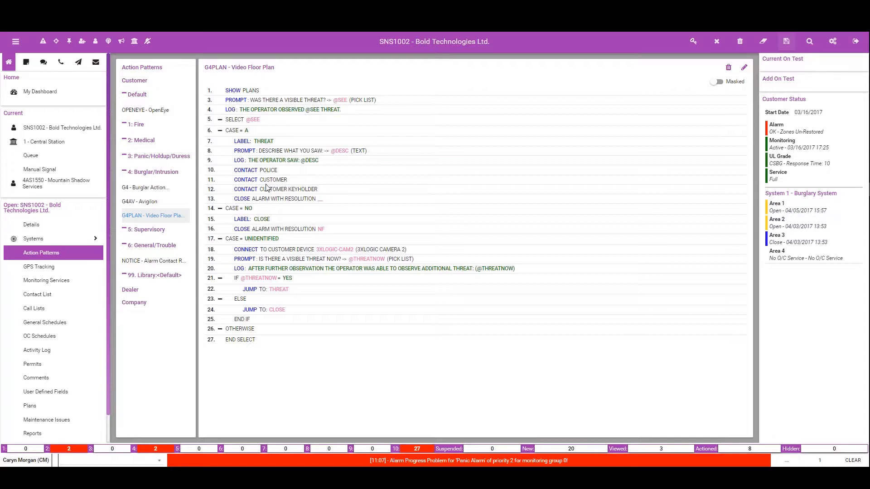
Step: Switch to Mountain Shadow Services and open its G4 - Burg Action pattern for editing
click(65, 186)
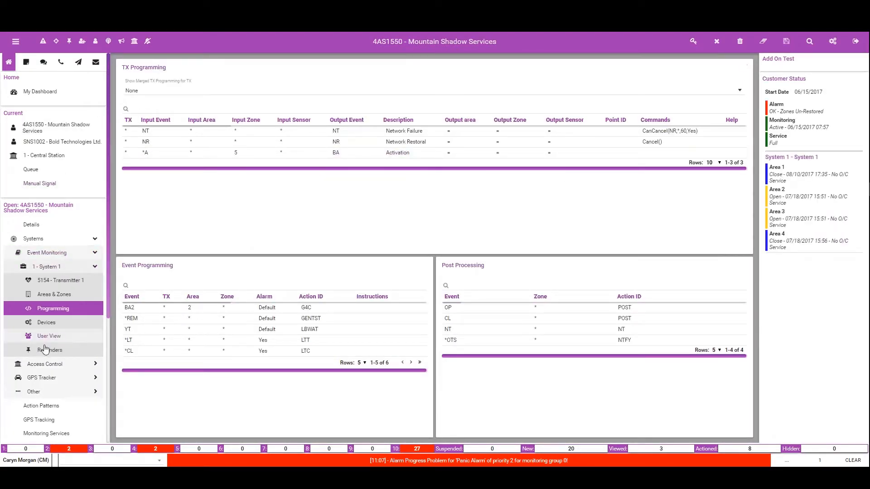
click(42, 405)
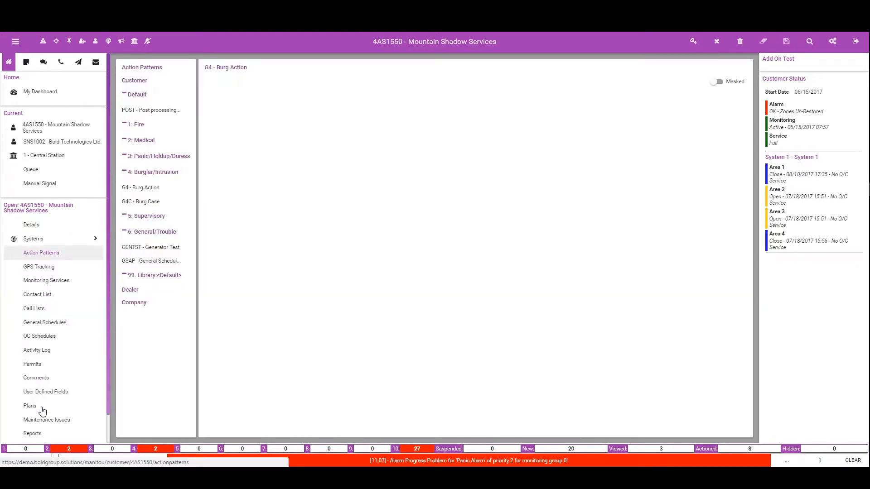
click(149, 189)
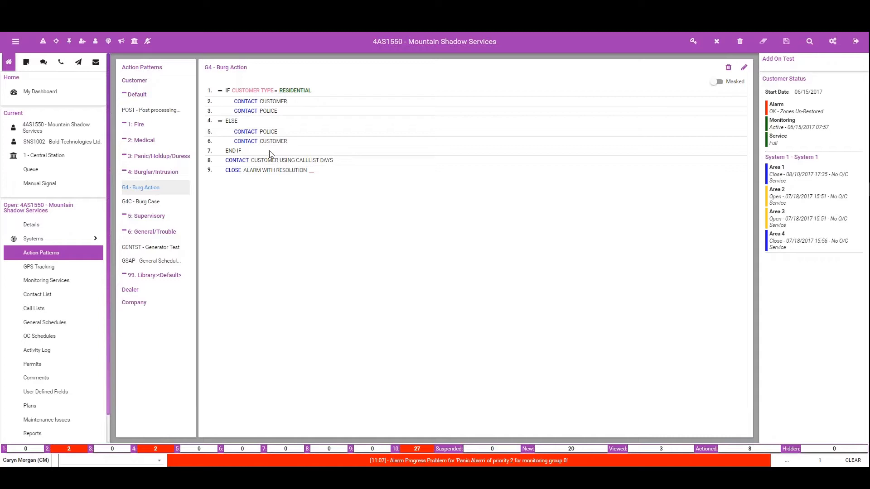
click(744, 67)
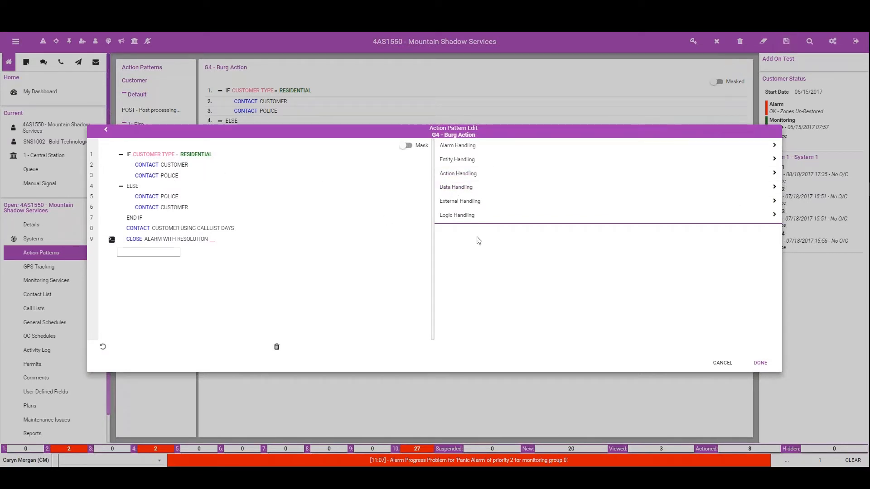
click(180, 166)
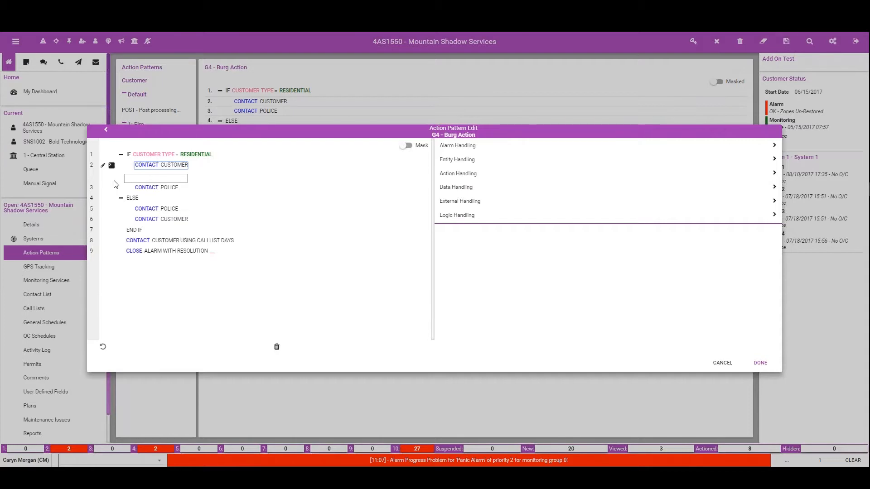
click(458, 187)
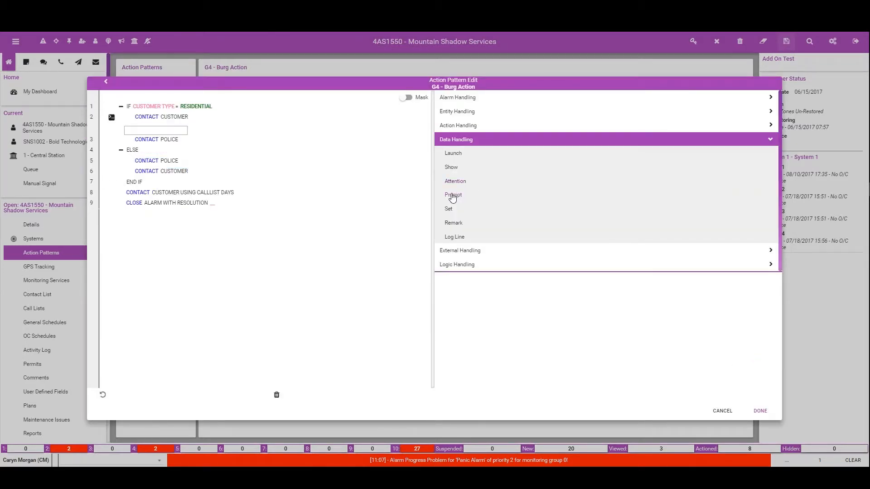
click(452, 195)
click(474, 300)
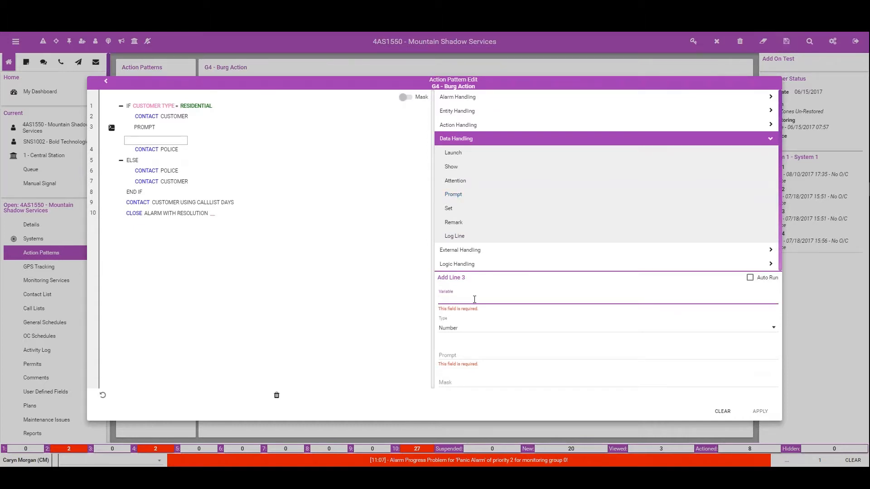
text(@CAR)
key(BackSpace)
key(BackSpace)
text(E)
key(BackSpace)
text(RESPONSE)
click(456, 330)
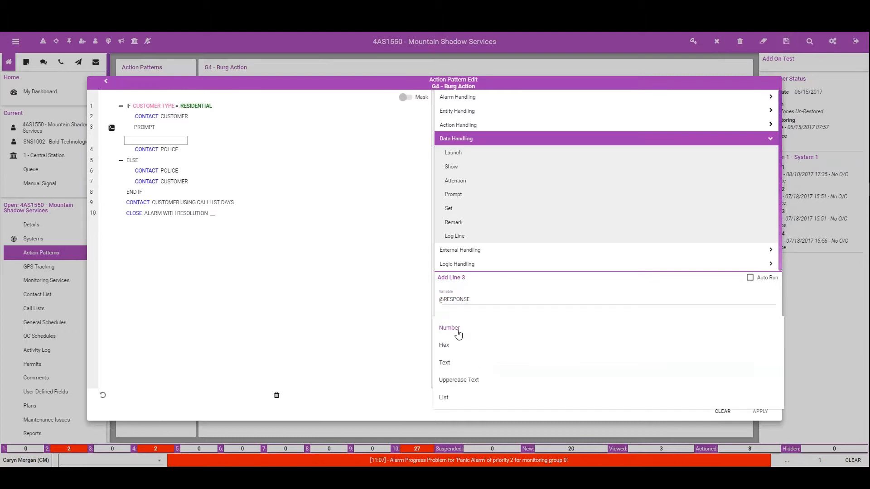
click(444, 398)
click(463, 354)
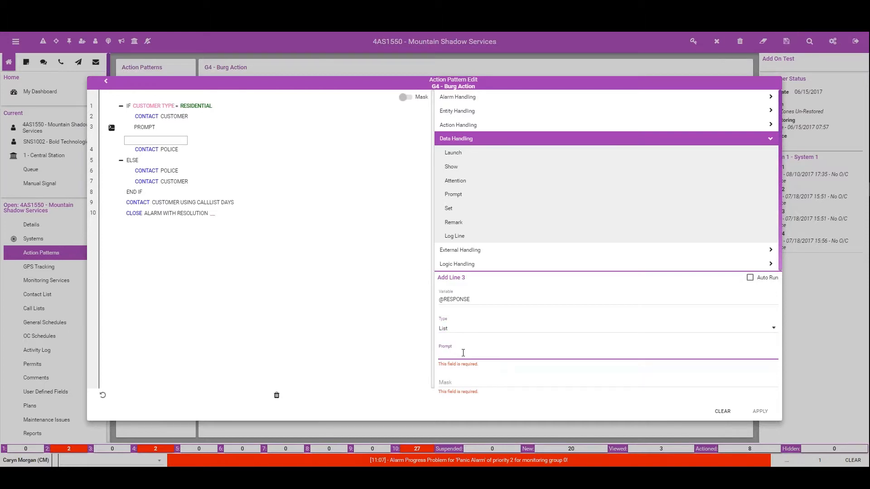
text(Will you be able to meet the police at the location?)
click(459, 382)
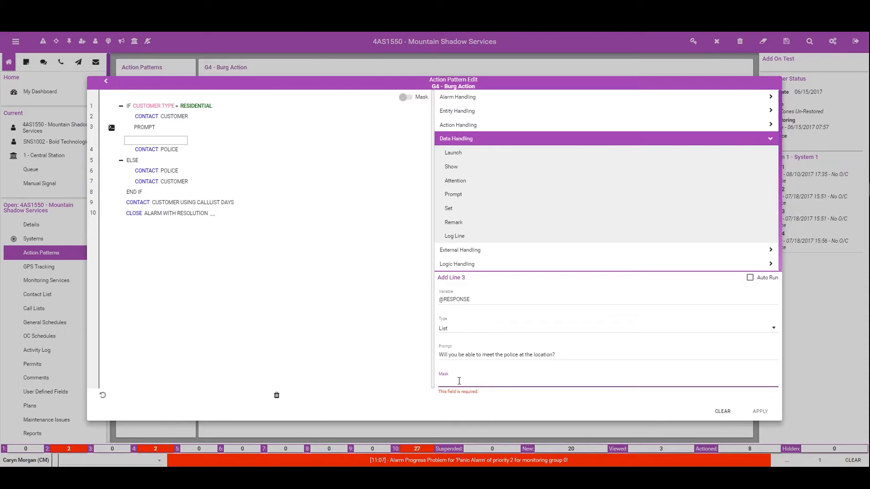
text(Yes|No)
click(760, 411)
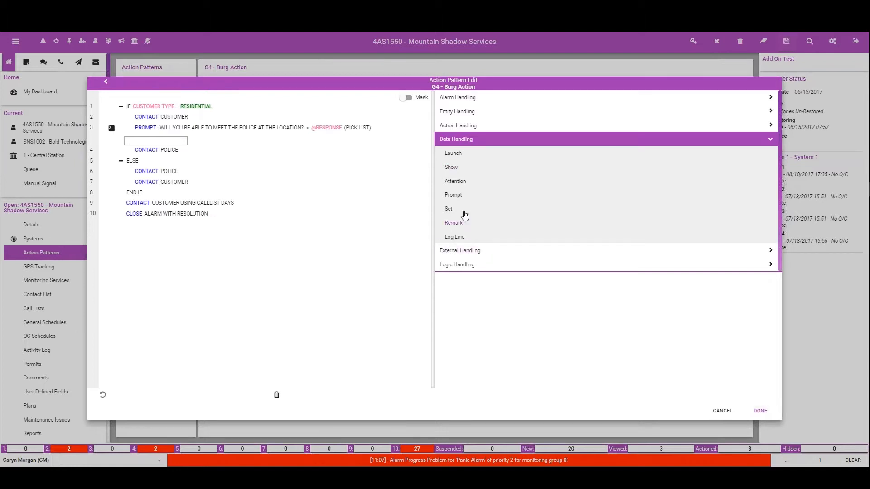
click(453, 195)
click(455, 301)
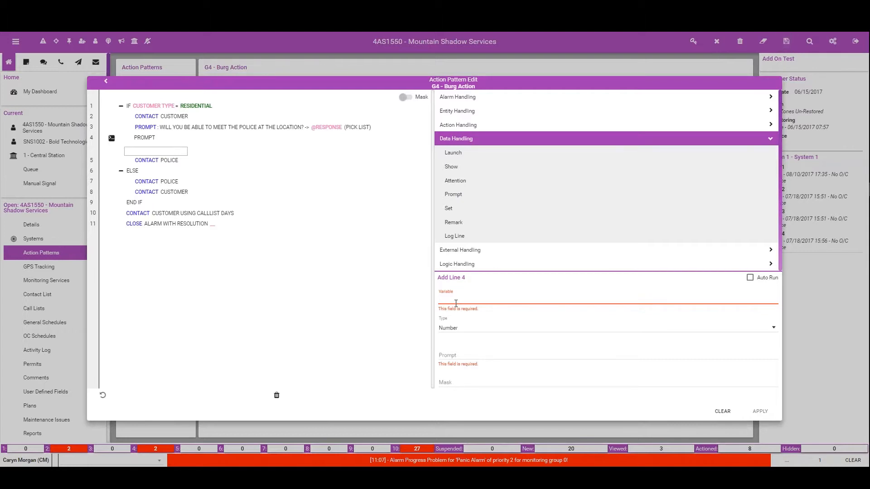
text(@ETA)
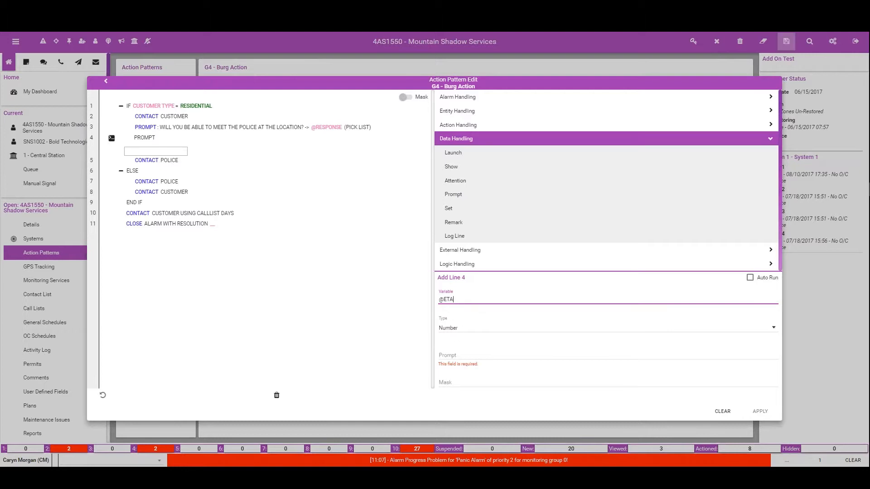
click(467, 330)
click(455, 362)
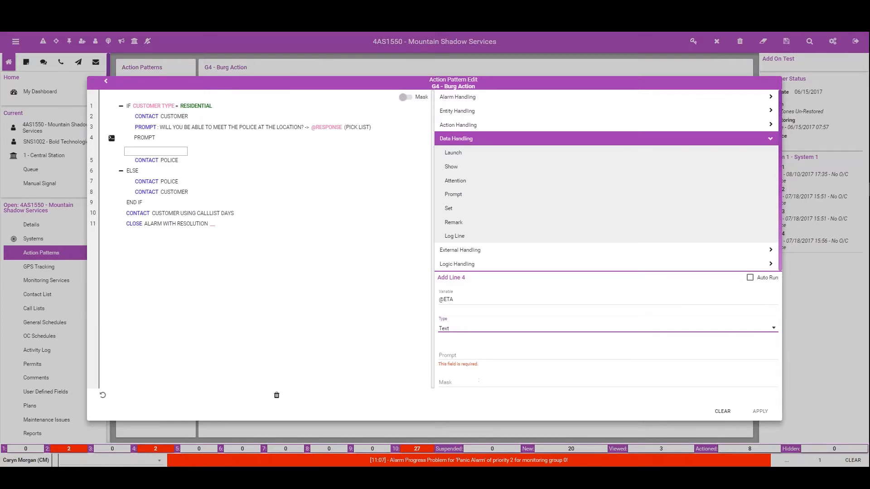
click(455, 355)
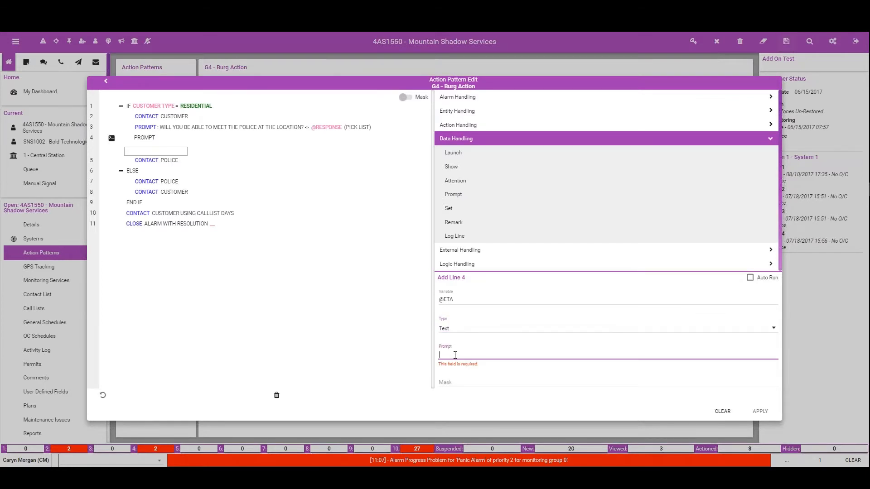
text(When will you arrive at the location?)
click(456, 387)
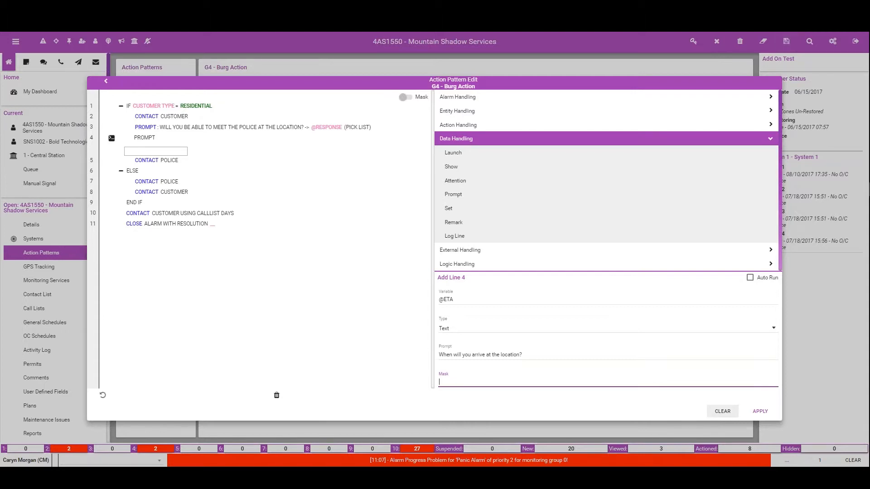
click(762, 412)
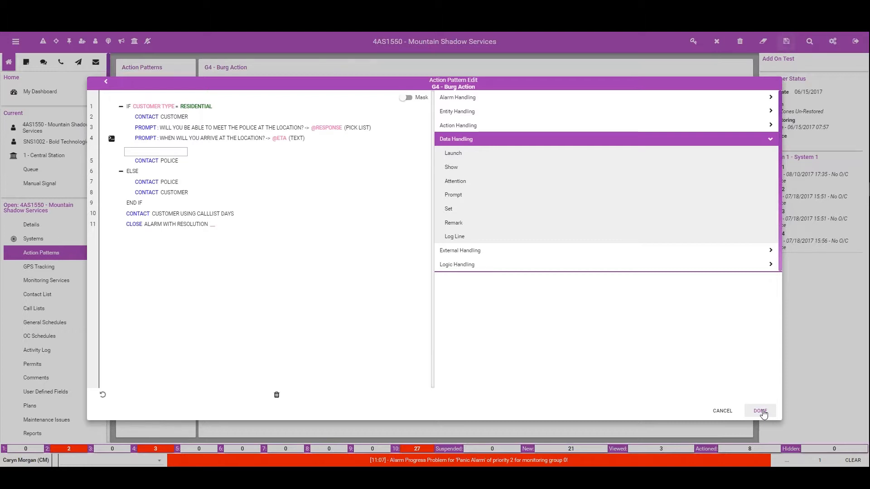
click(454, 195)
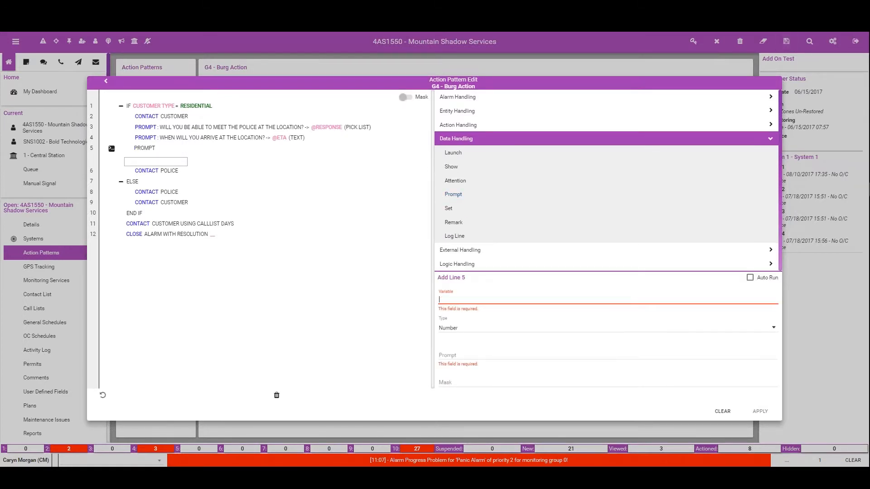
text(@CAR)
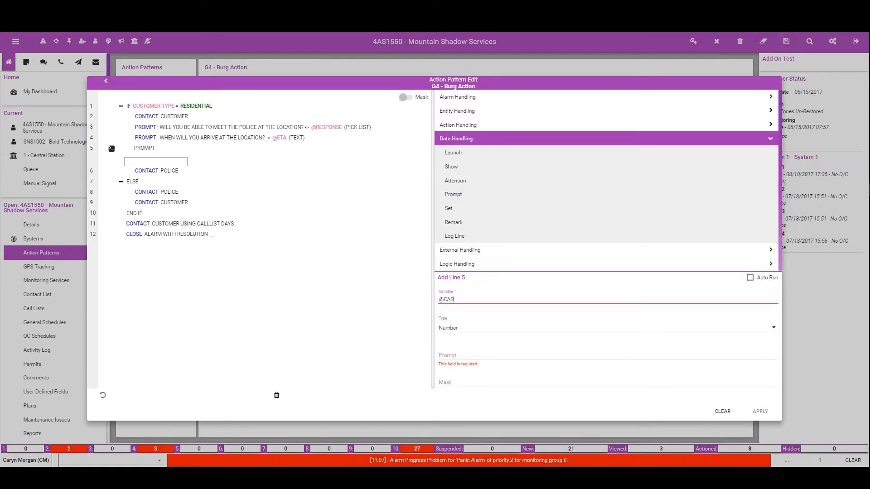
click(453, 329)
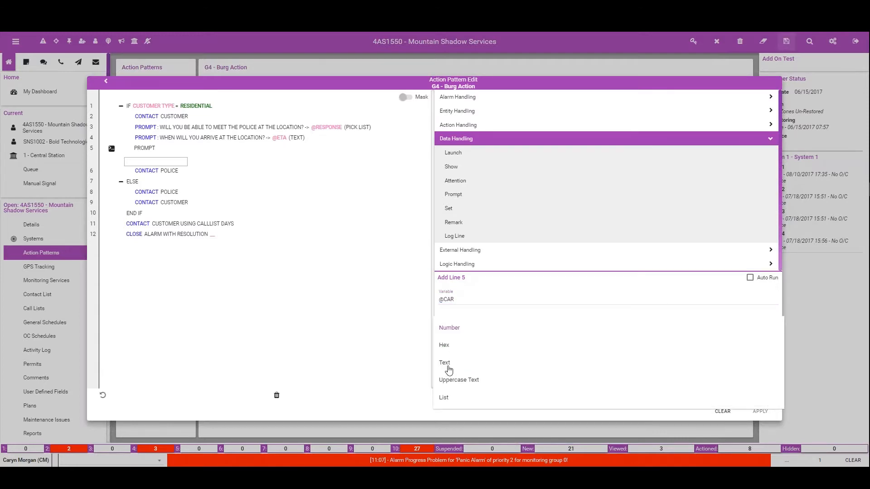
click(445, 363)
click(450, 355)
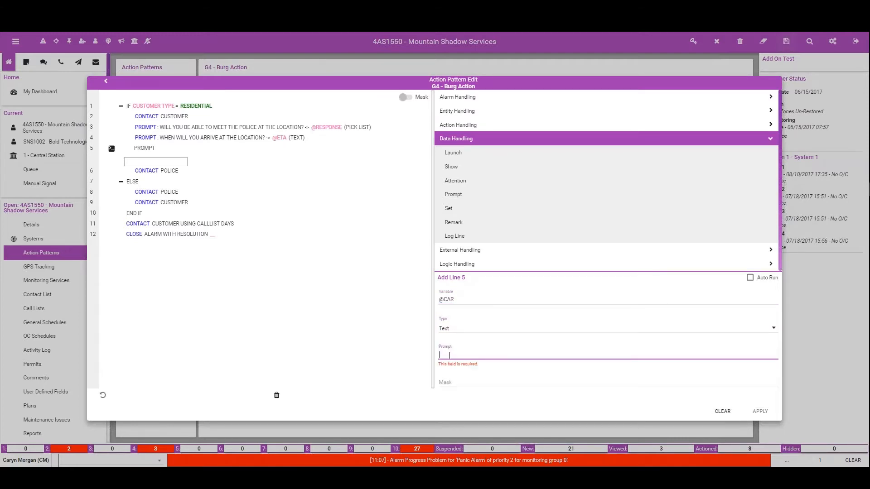
text(What is the color and make of y)
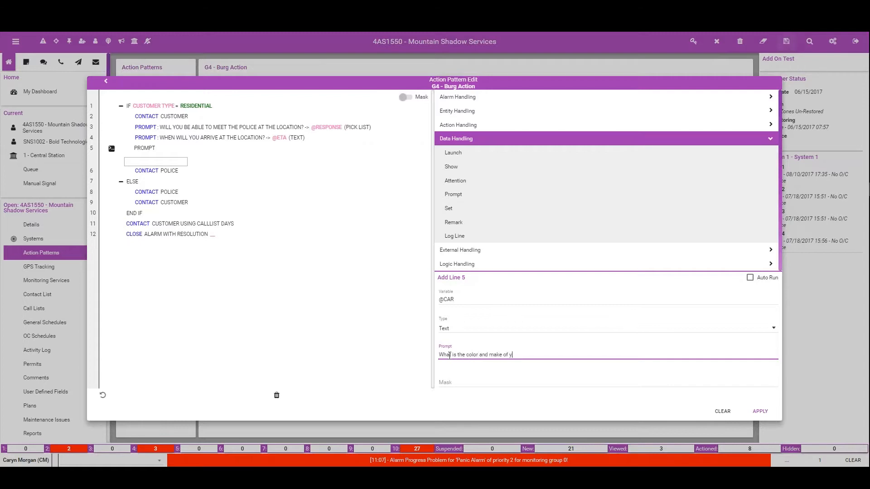
text(our car?)
click(761, 412)
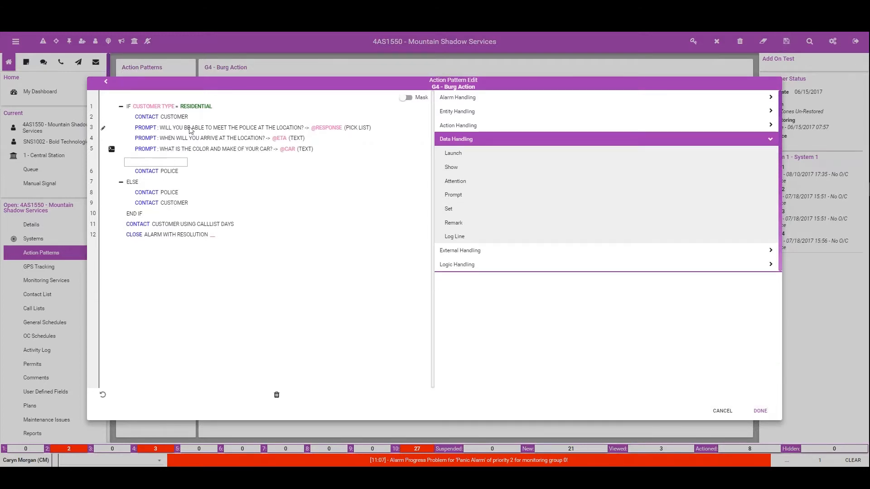
click(103, 129)
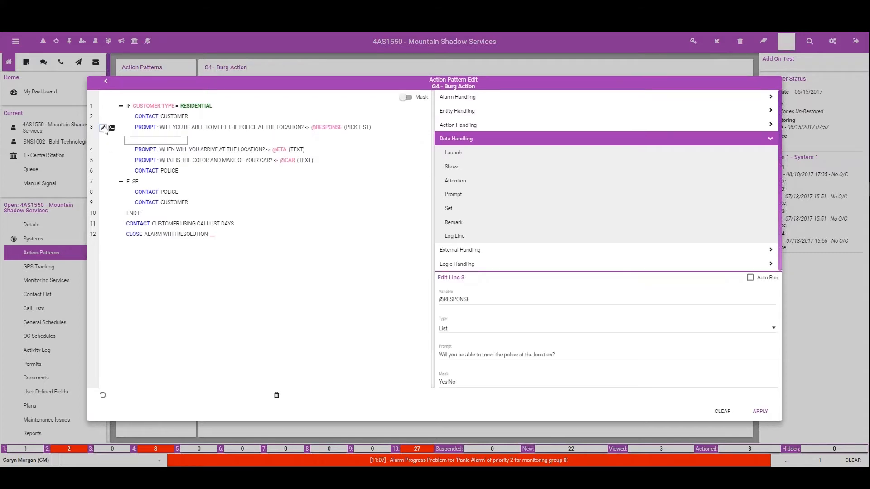
click(750, 277)
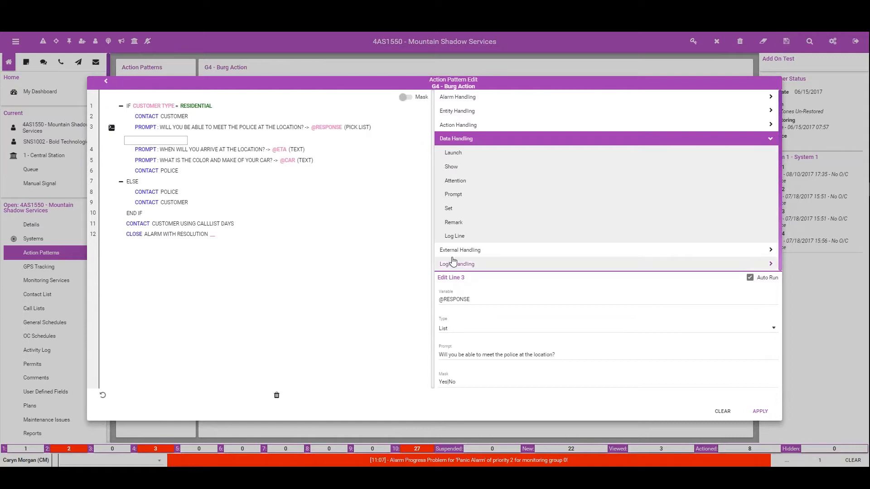
click(169, 161)
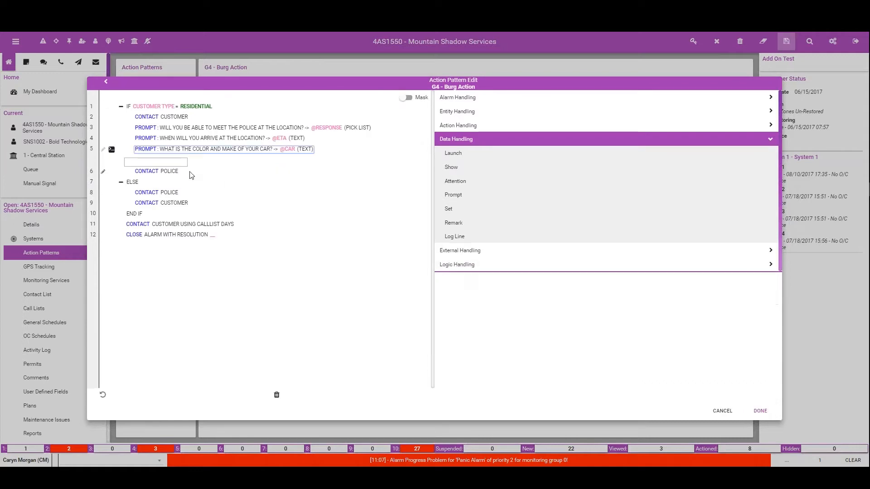
click(454, 236)
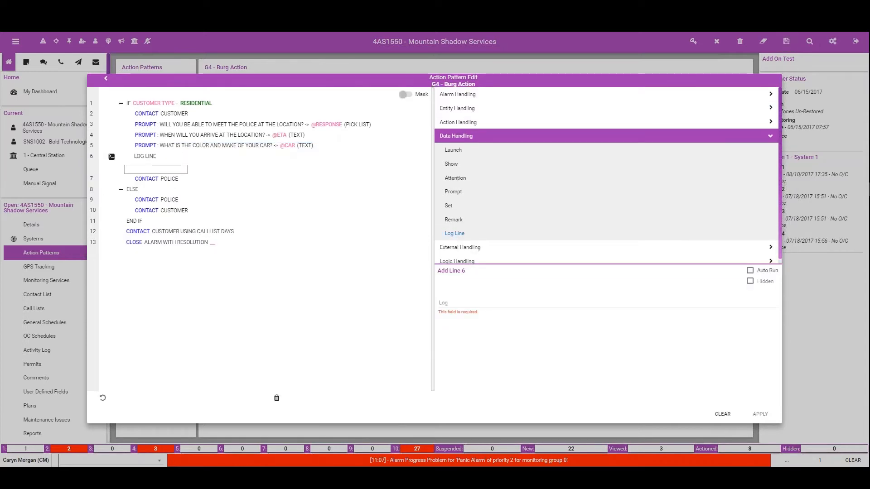
click(457, 304)
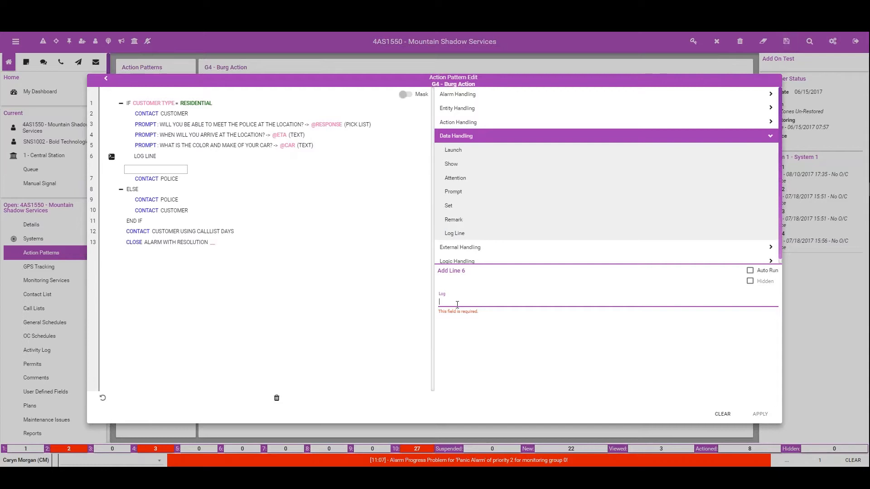
text(The customer)
text(will (@REs)
key(BackSpace)
text(S)
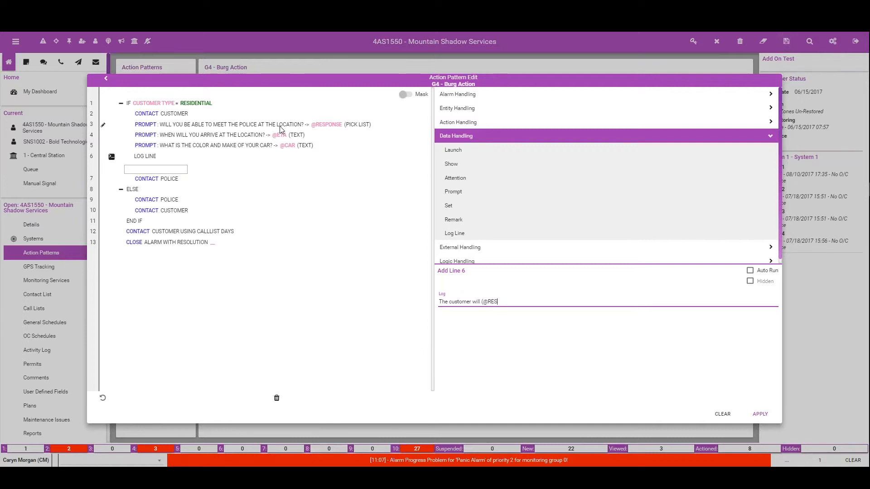
text(PO)
text(S)
text(NSE)
text())
text( meet t)
text(he )
text(police in)
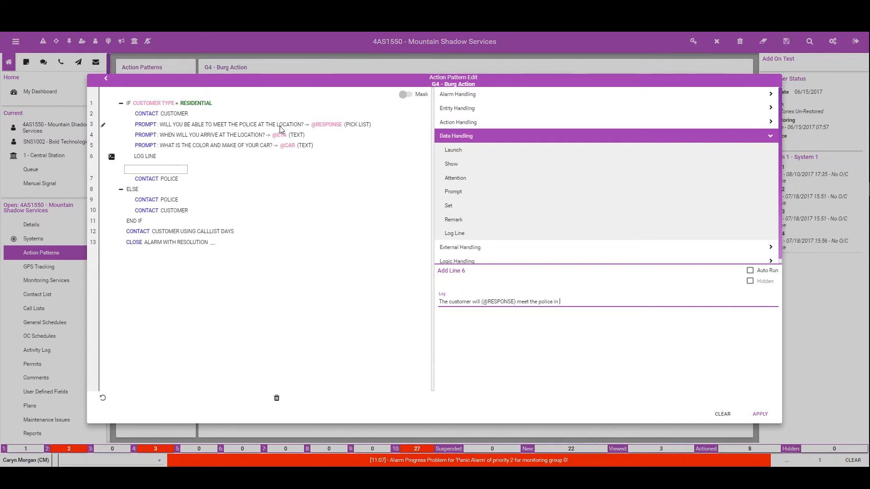
text(@ETA minutes in a @CAR .)
Step: Enable Auto Run and Hidden for the log line and apply it
click(750, 270)
click(750, 281)
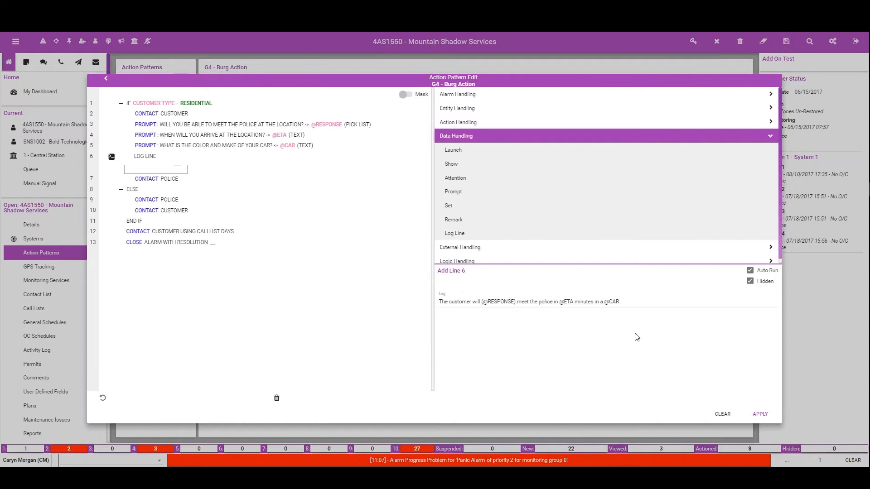
click(760, 414)
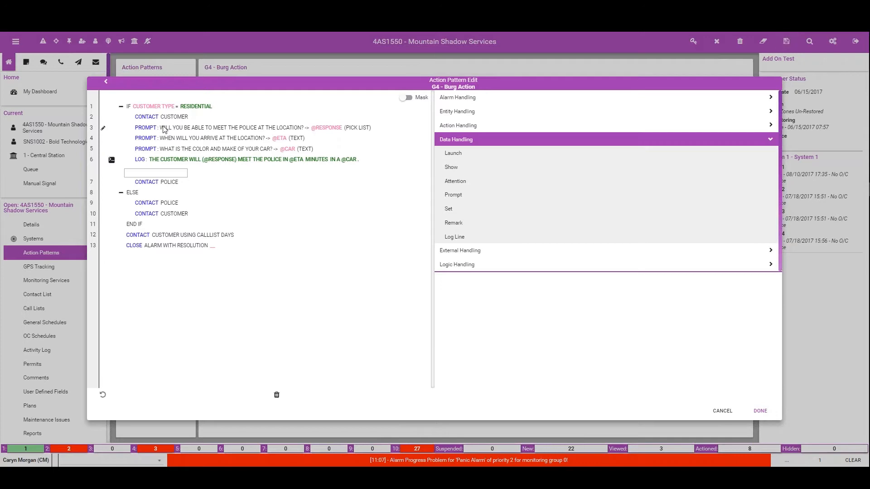
Step: Move the three prompts and the log line into the ELSE branch, in order, between CONTACT POLICE and CONTACT CUSTOMER
drag(164, 129, 167, 202)
drag(171, 132, 168, 204)
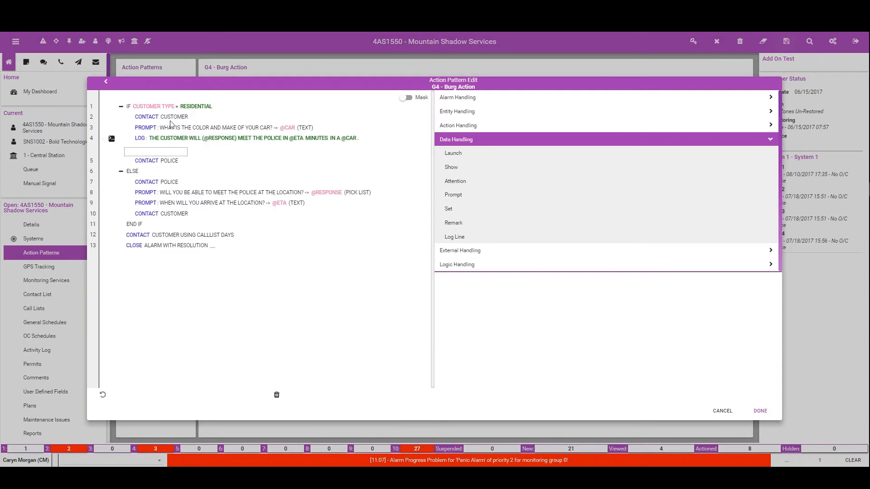
drag(171, 128, 168, 203)
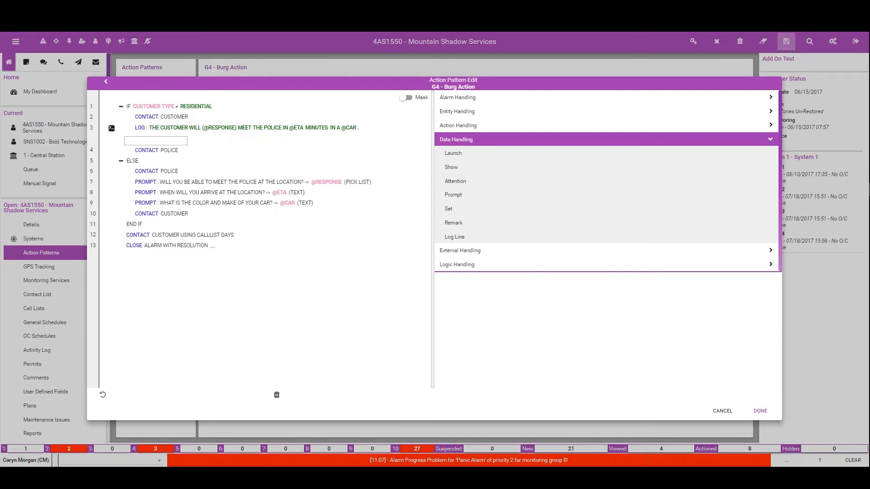
drag(159, 130, 158, 193)
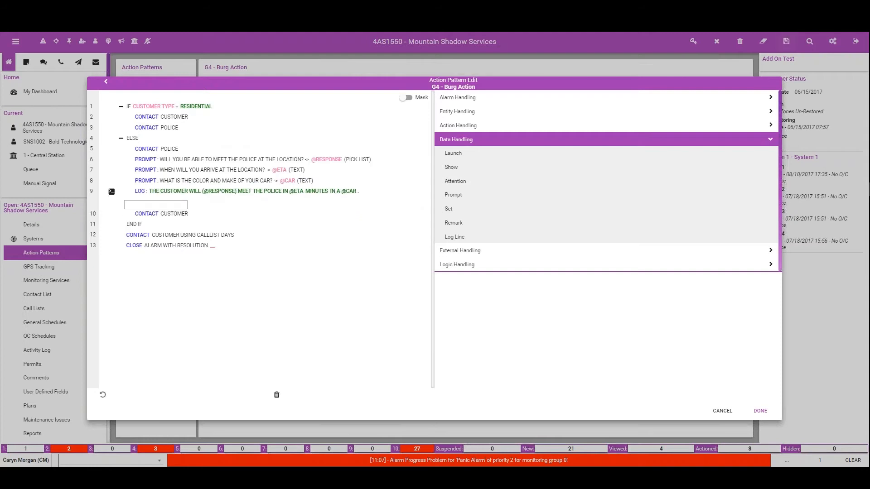
Step: Finish editing the G4 Burg Action pattern and save the customer changes, accepting the change comment dialog
click(760, 411)
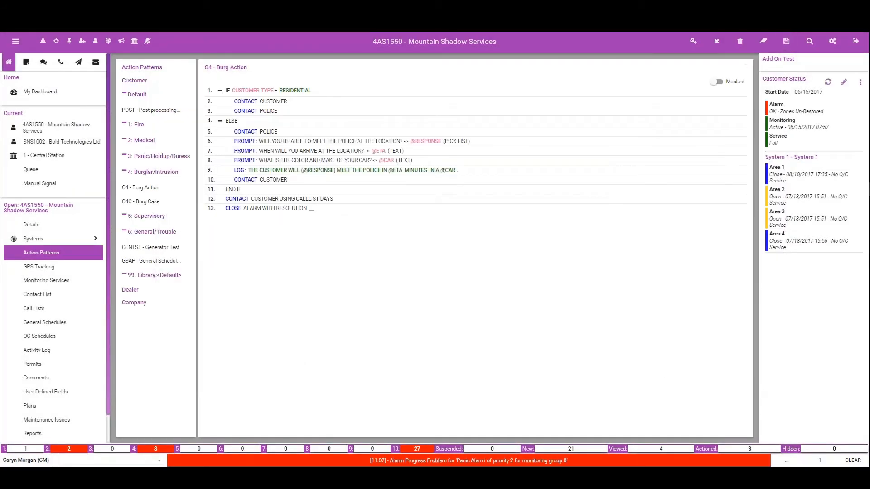
click(781, 38)
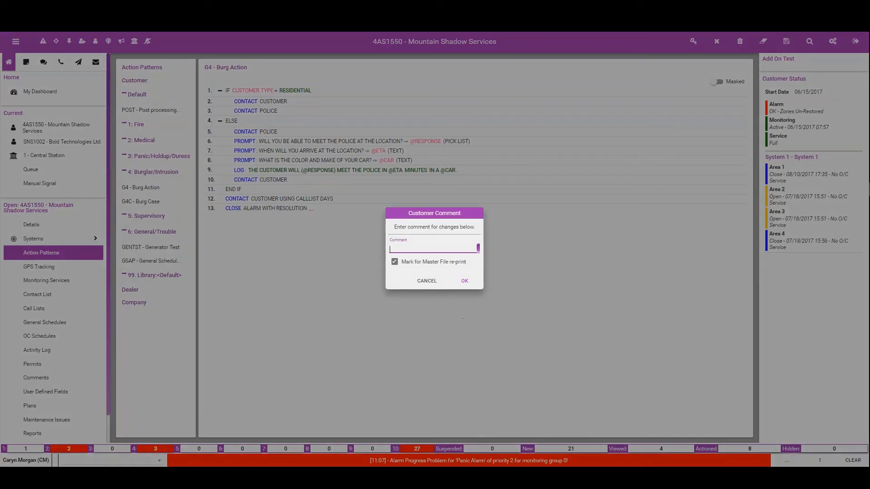
click(463, 273)
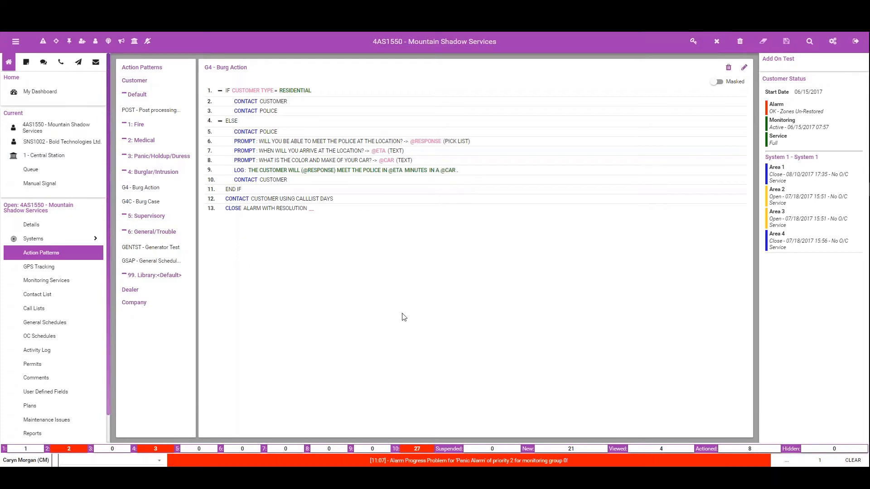
Step: Send a manual BA signal for Mountain Shadow Services on area 1, zone 8
click(39, 186)
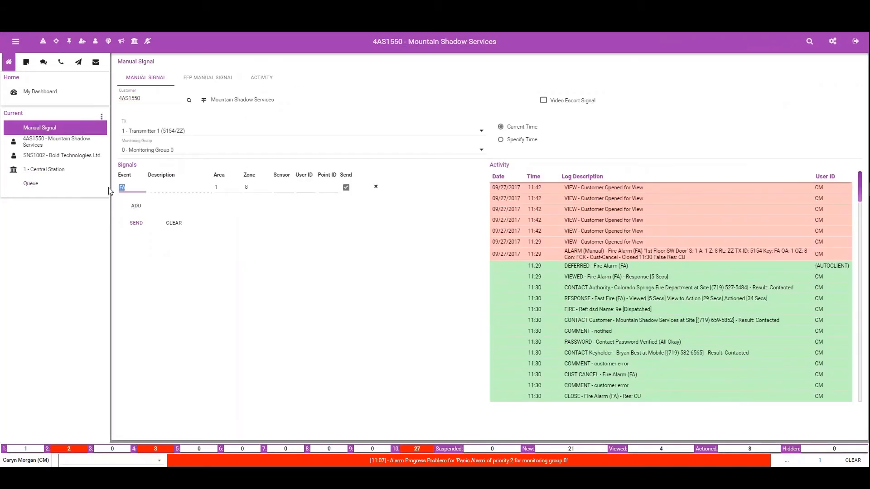
text(BA)
key(Tab)
key(Tab)
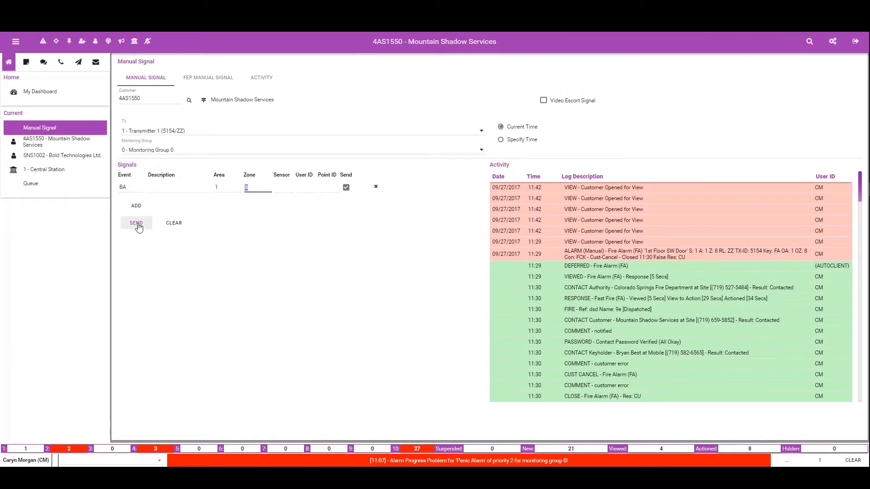
click(137, 224)
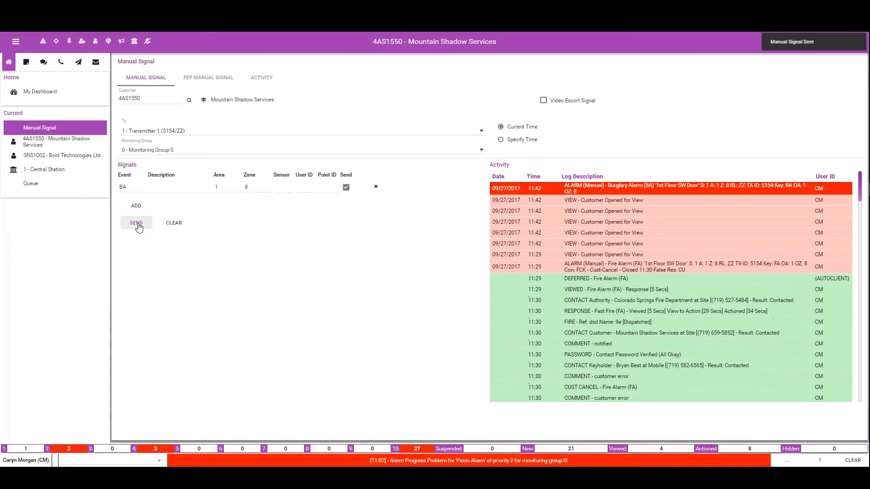
Step: Open Mountain Shadow Services' new Burglary Alarm from the alarm queue and process the Call the PSAP action as Contacted
click(44, 42)
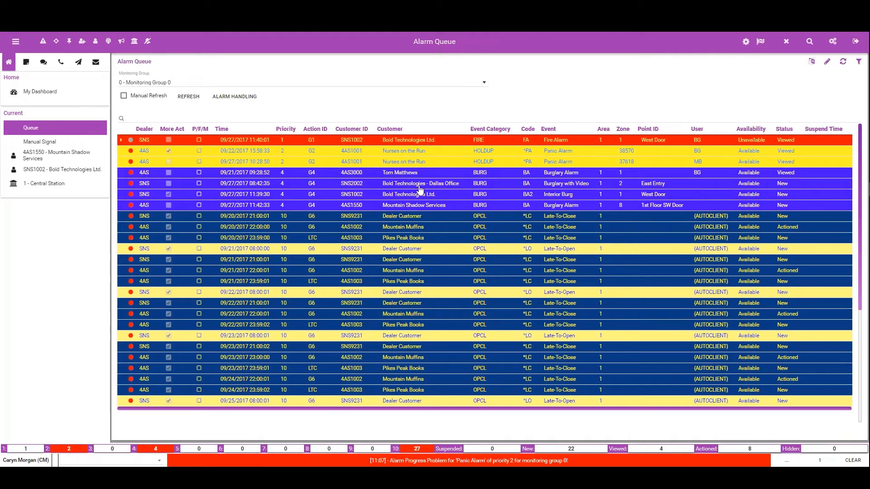
double_click(266, 206)
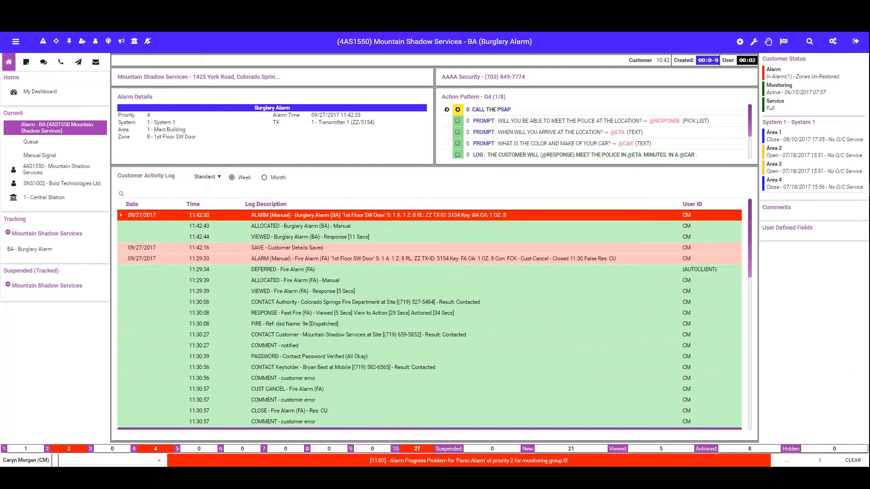
click(519, 118)
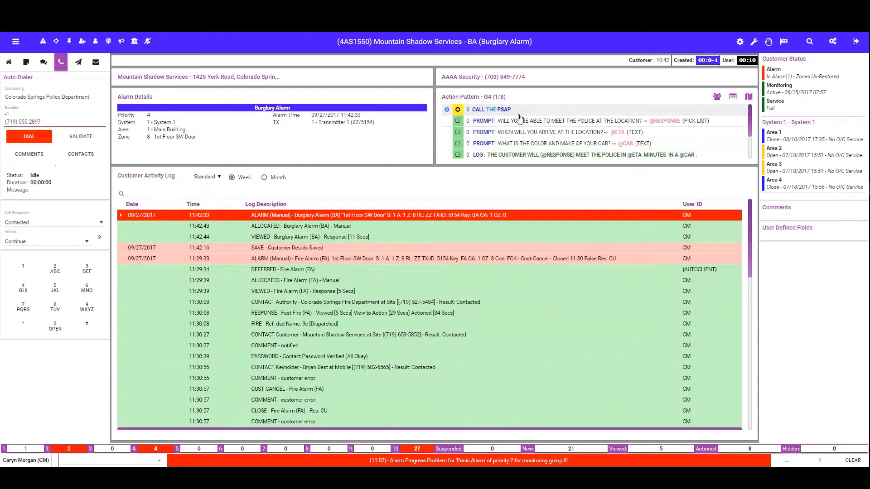
click(99, 237)
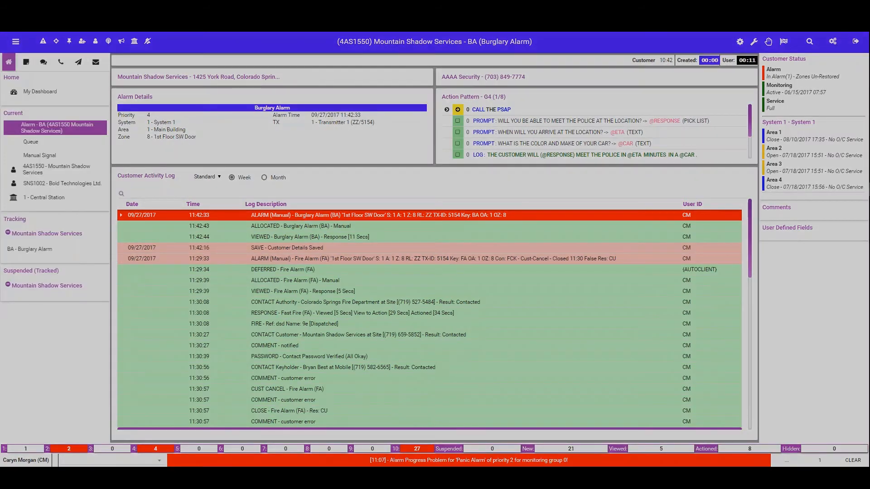
Step: Record the police contact's name and incident number "sdf", mark it Dispatched, and confirm the authority contact
text(sd)
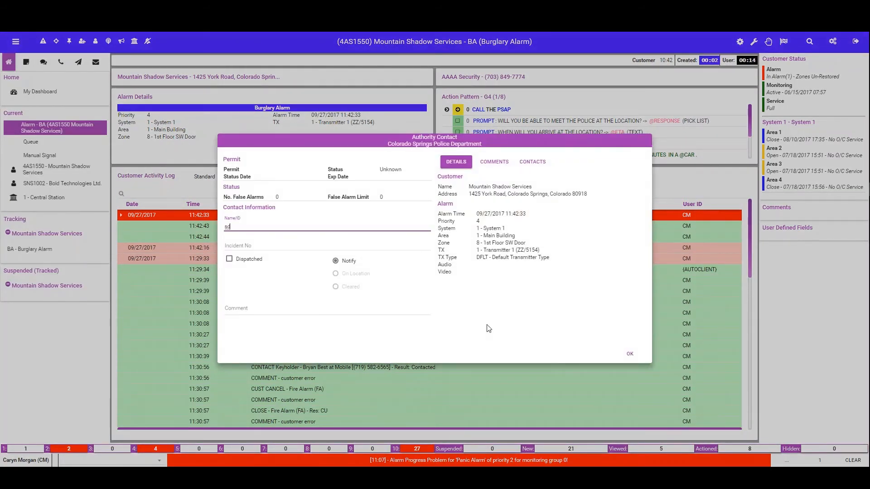
click(229, 259)
click(259, 245)
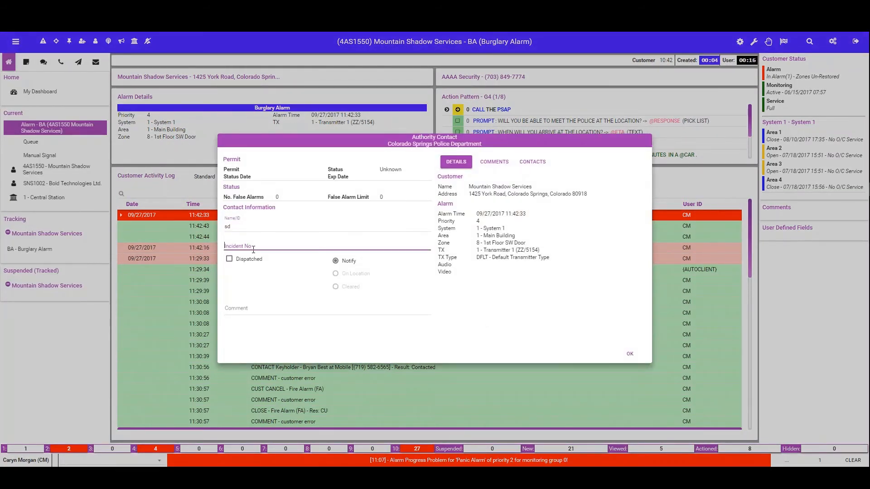
text(sdf)
click(629, 354)
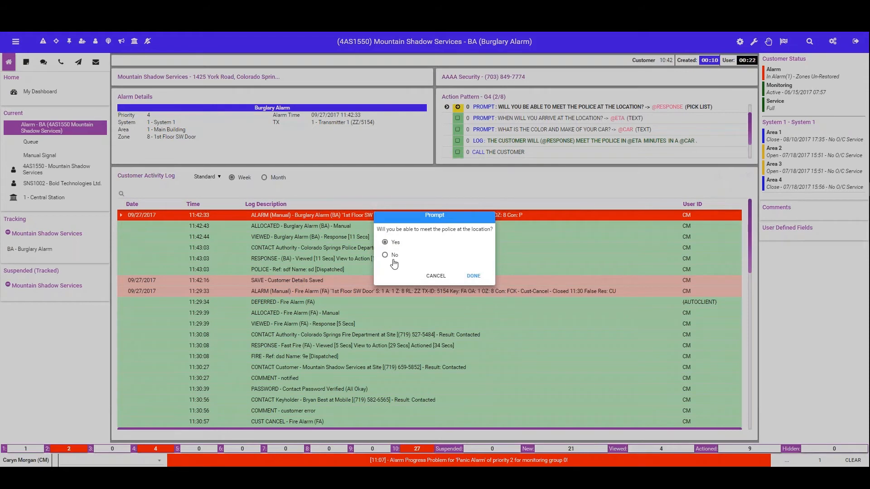
Step: Answer the action pattern prompts with Yes for meeting the police, 15 for the arrival time and Blue Saturn for the car
click(473, 276)
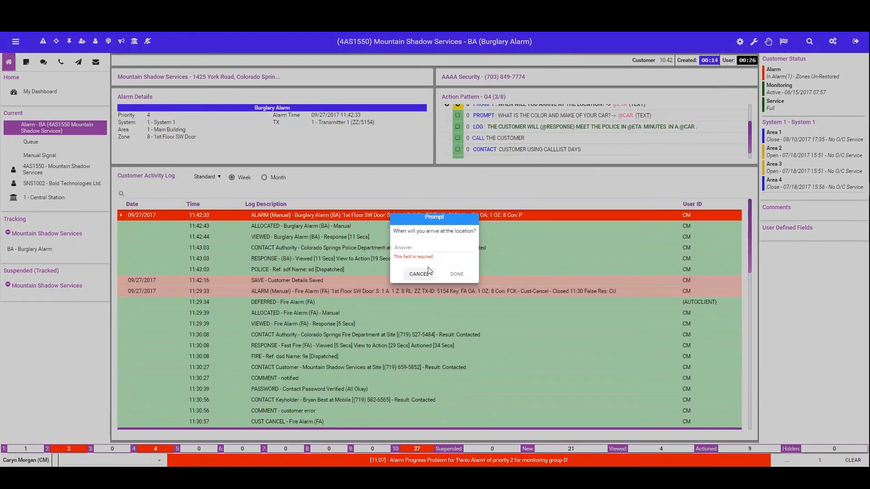
click(415, 248)
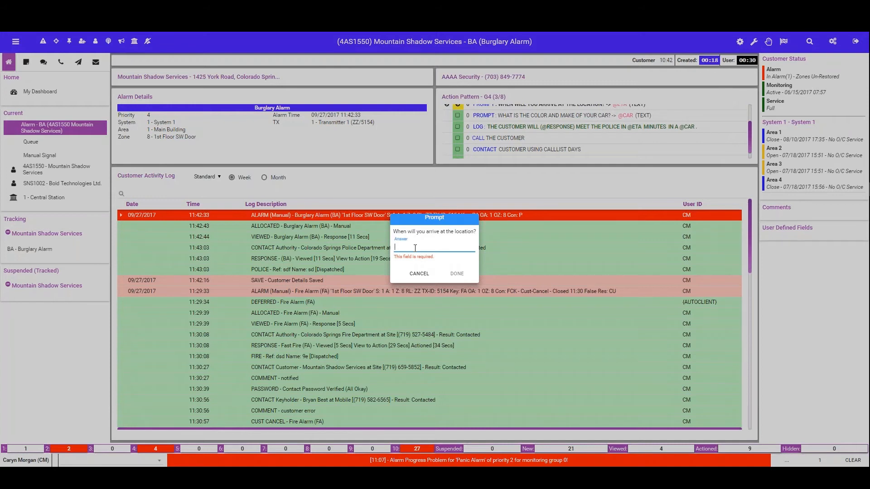
text(15)
click(447, 274)
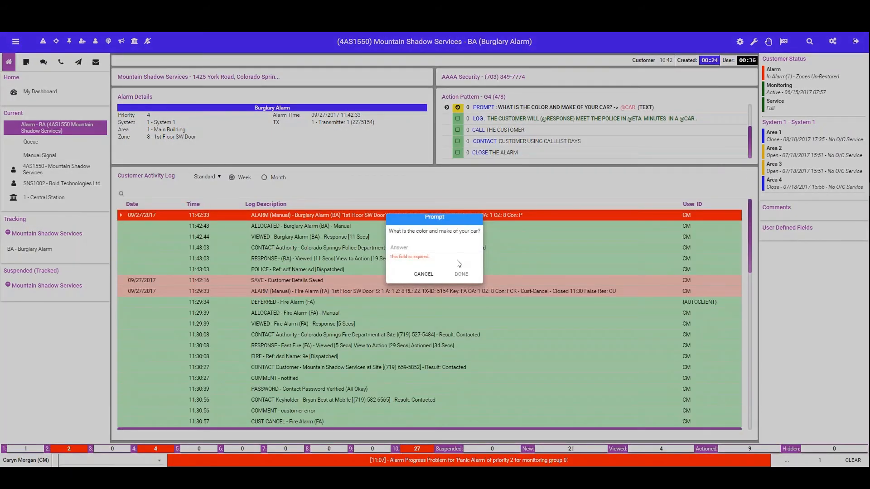
click(442, 249)
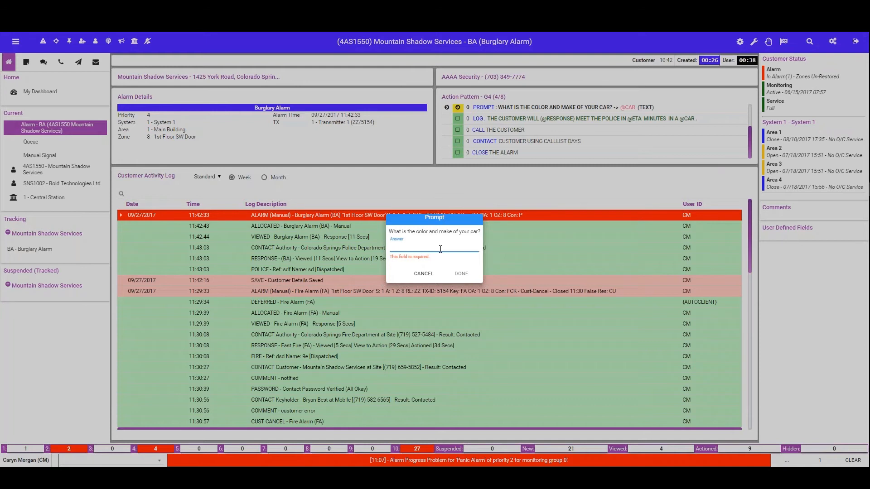
text(Bu)
click(475, 280)
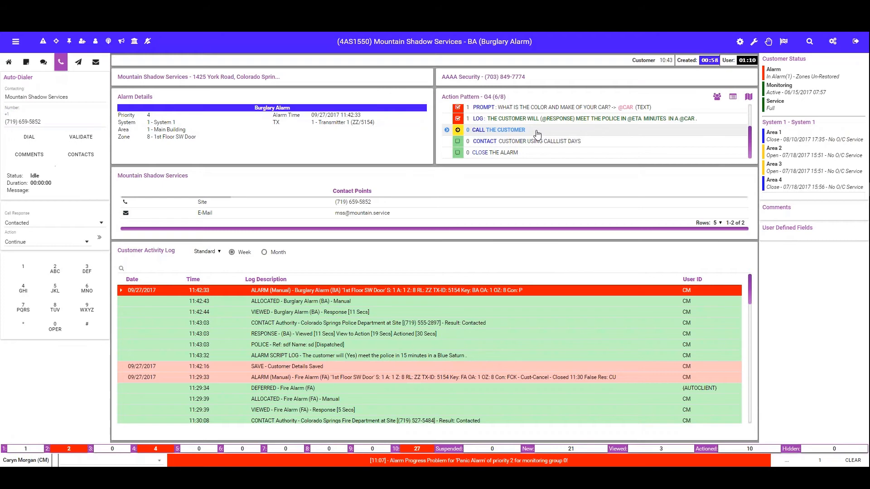
Step: Ignore the remaining customer call and call list contact actions of the burglary alarm
key(ctrl+i)
key(ctrl+i)
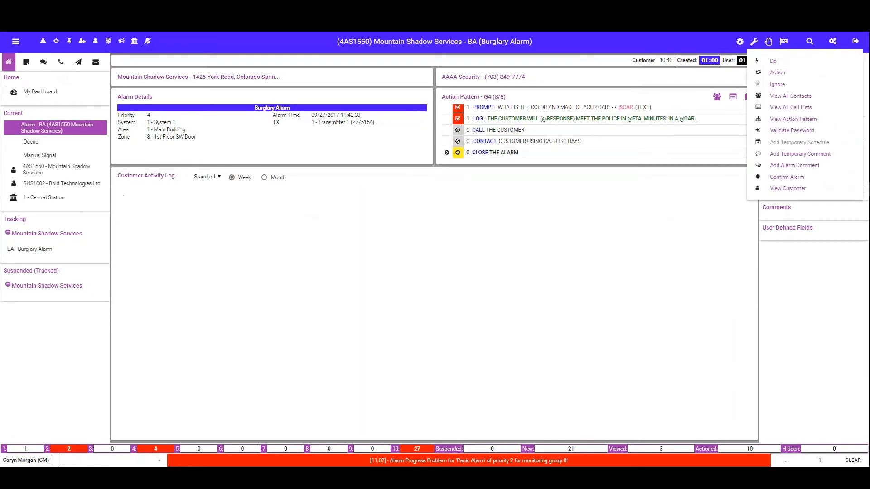
Step: Close the burglary alarm with resolution code group CM and a test comment
key(Return)
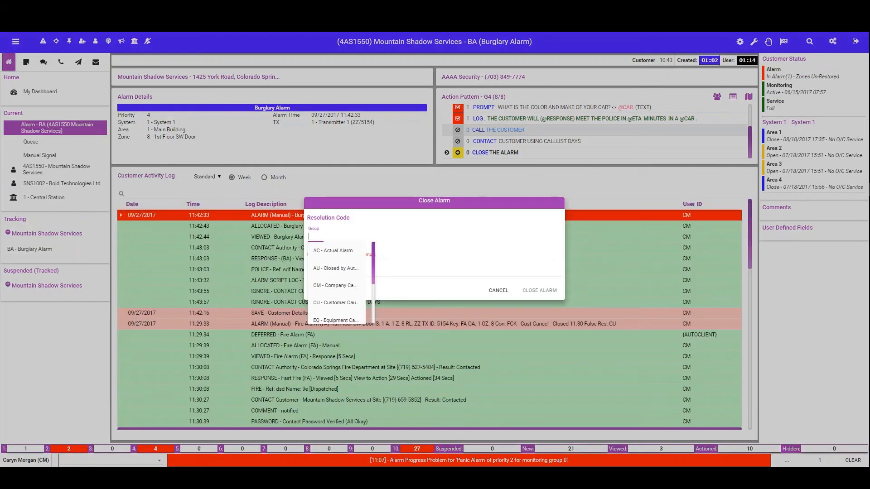
click(337, 285)
click(337, 286)
click(340, 272)
text(testing)
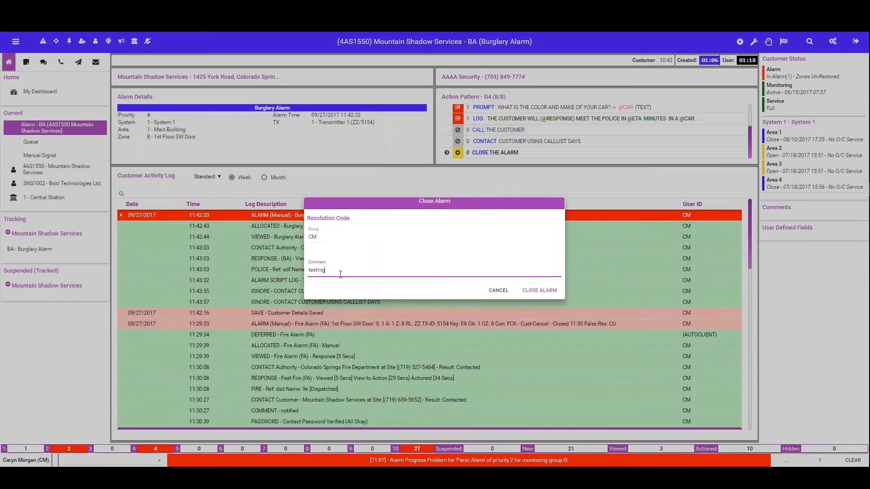
click(539, 291)
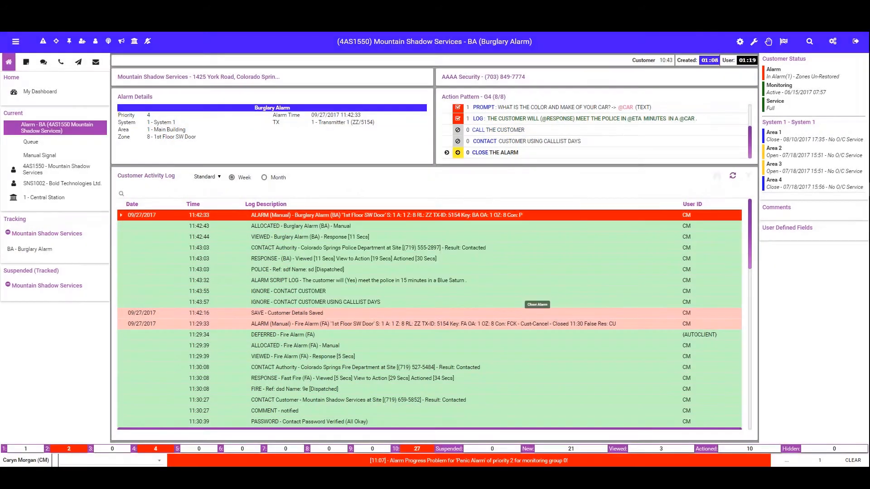
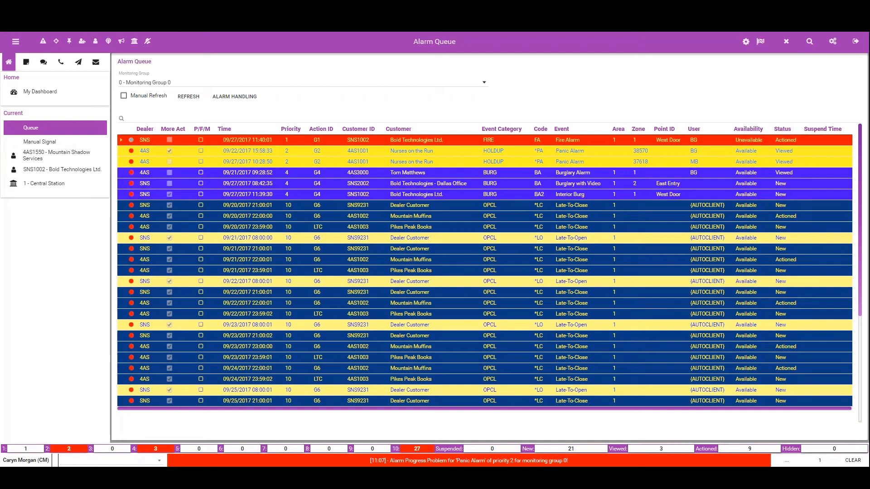
Step: Return to Mountain Shadow Services and open the G4 Burg Action pattern's prompt about meeting the police for editing
click(75, 158)
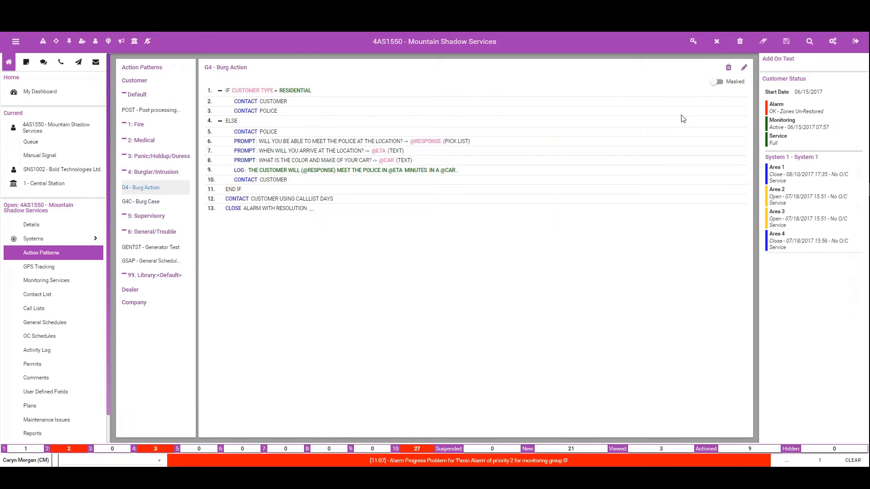
click(744, 70)
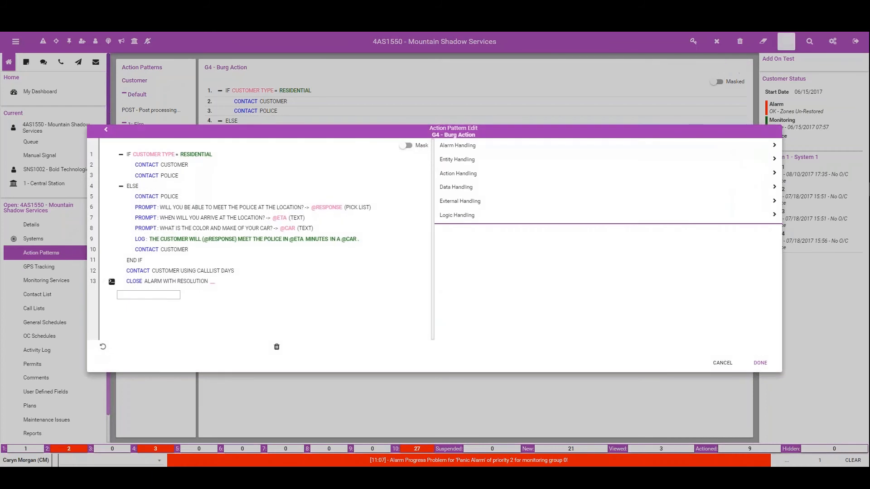
click(192, 210)
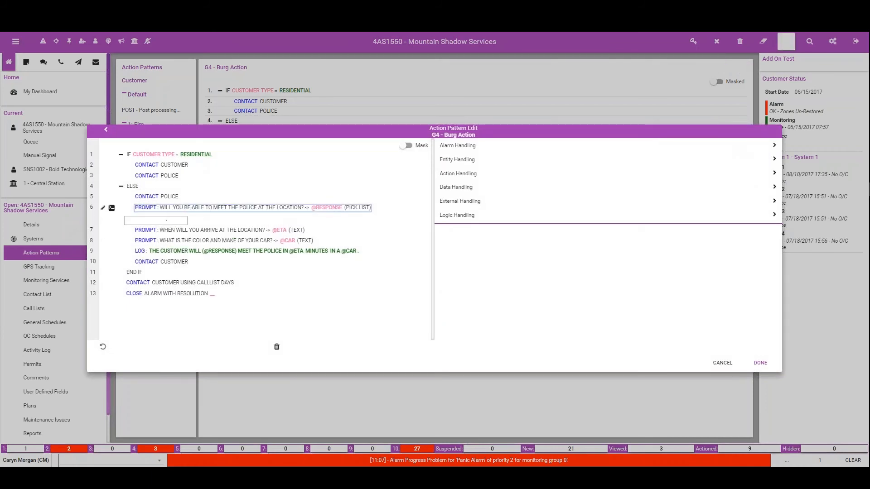
click(103, 207)
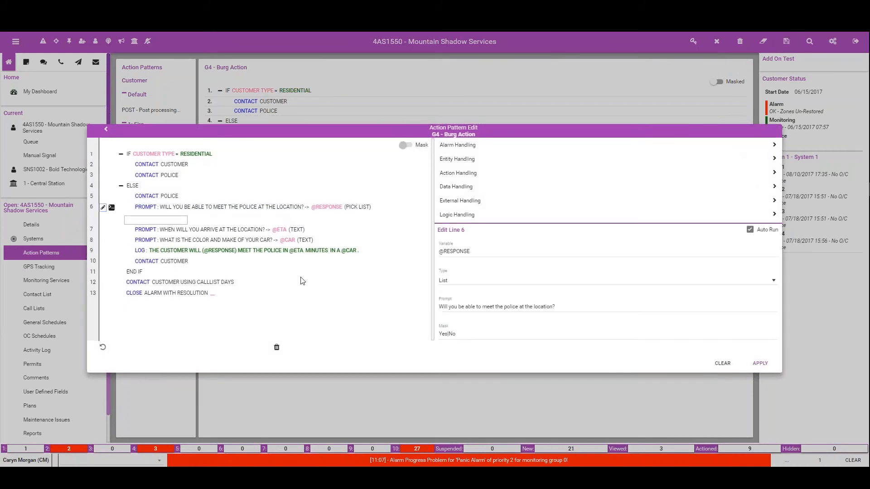
click(441, 334)
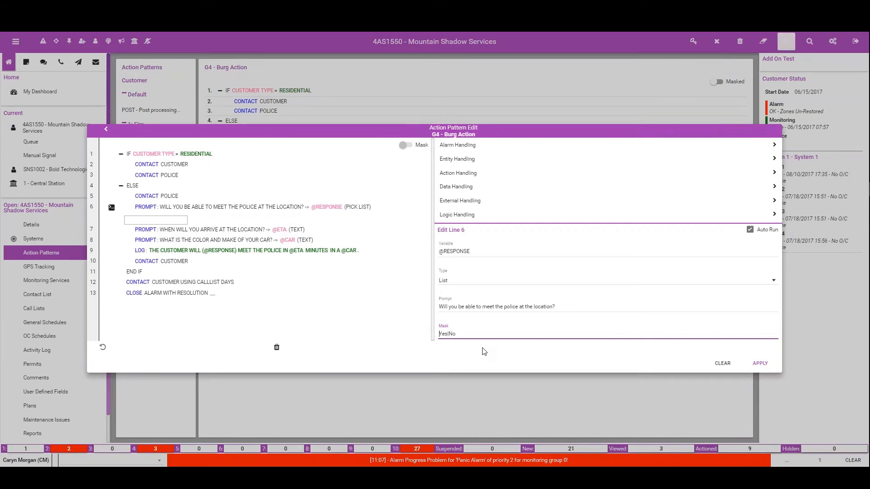
text(will;Yes|wi)
key(BackSpace)
key(BackSpace)
text(willno;t)
text(;)
key(Tab)
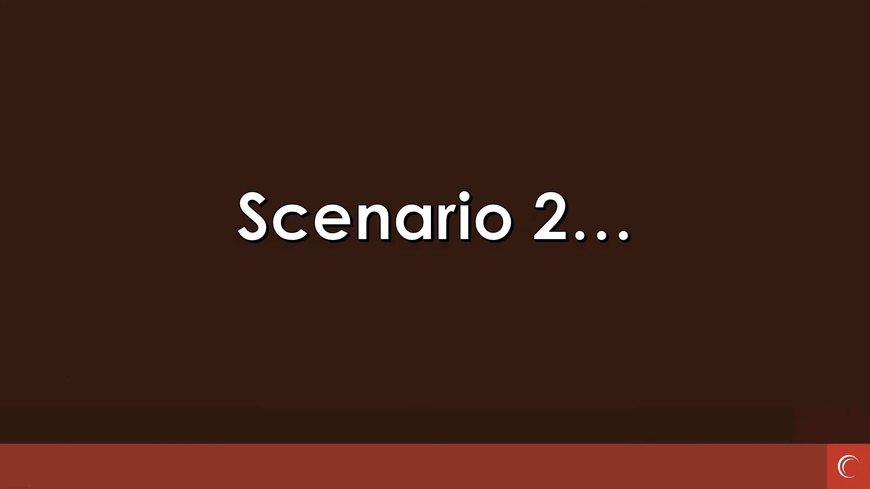
click(64, 369)
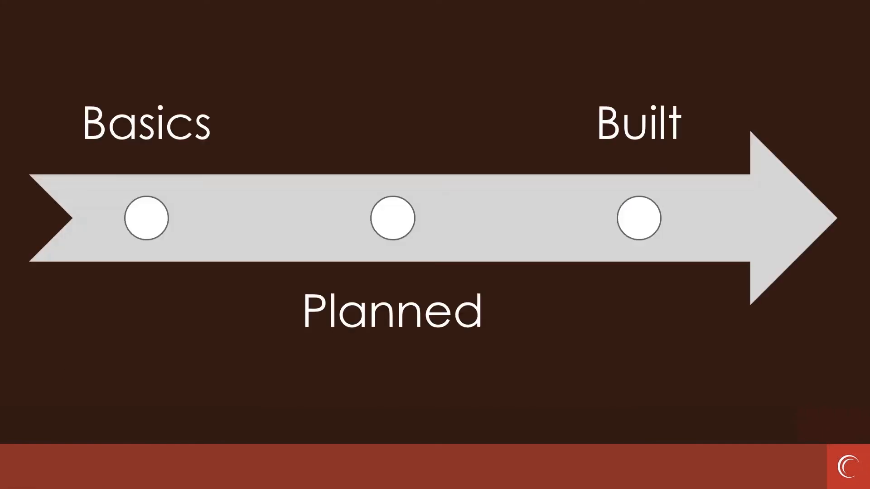